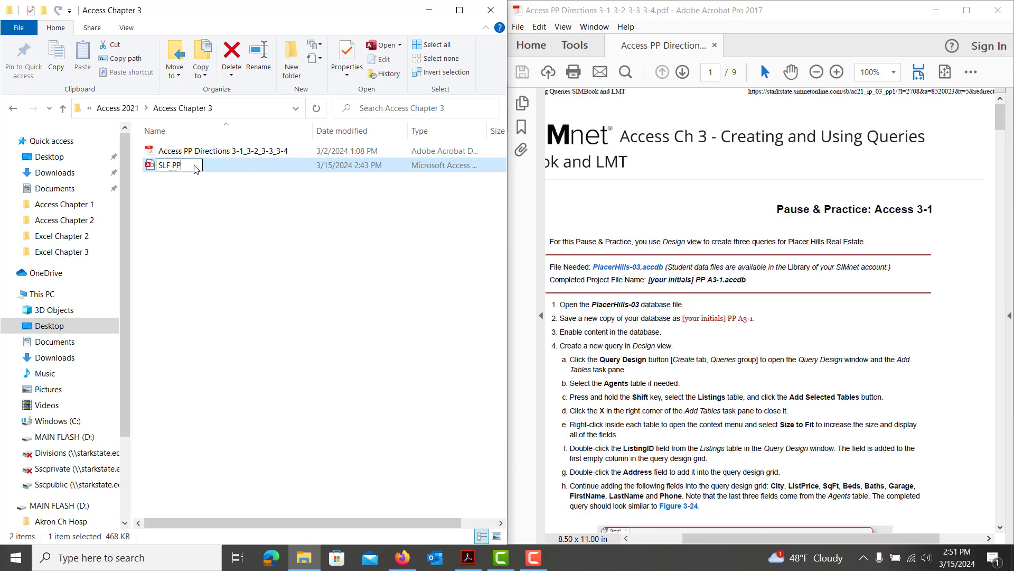
Rename the Access database file as SLF PP A3-4
text(A3-)
mouse_move(1001, 117)
mouse_down()
mouse_move(985, 439)
mouse_move(999, 131)
mouse_up()
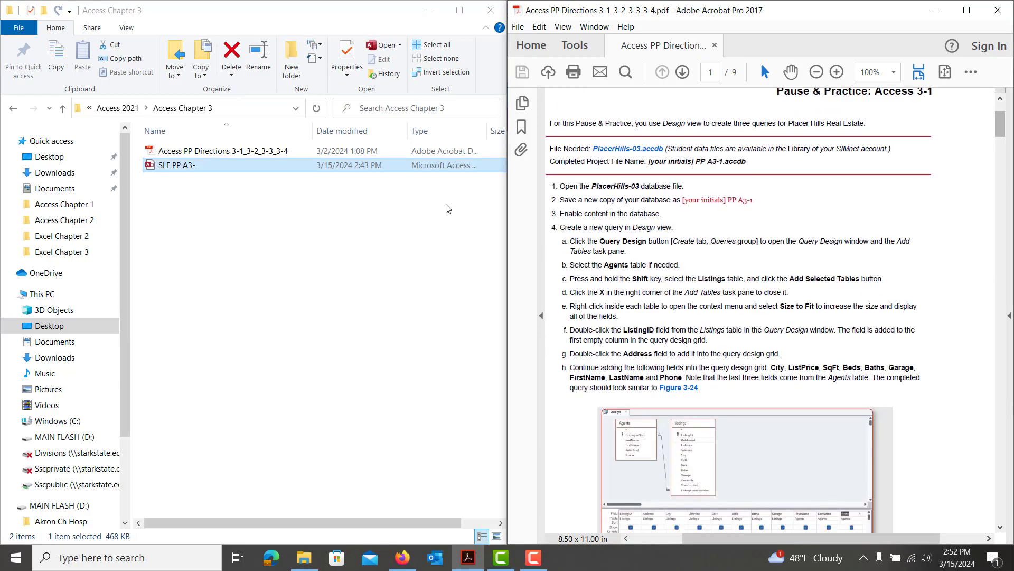
click(211, 165)
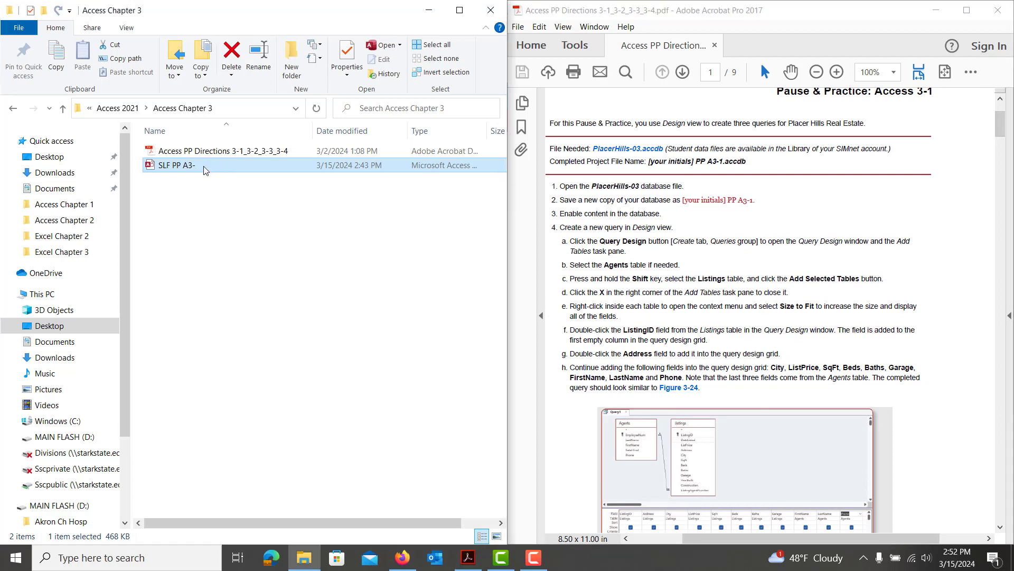
click(204, 166)
click(204, 166)
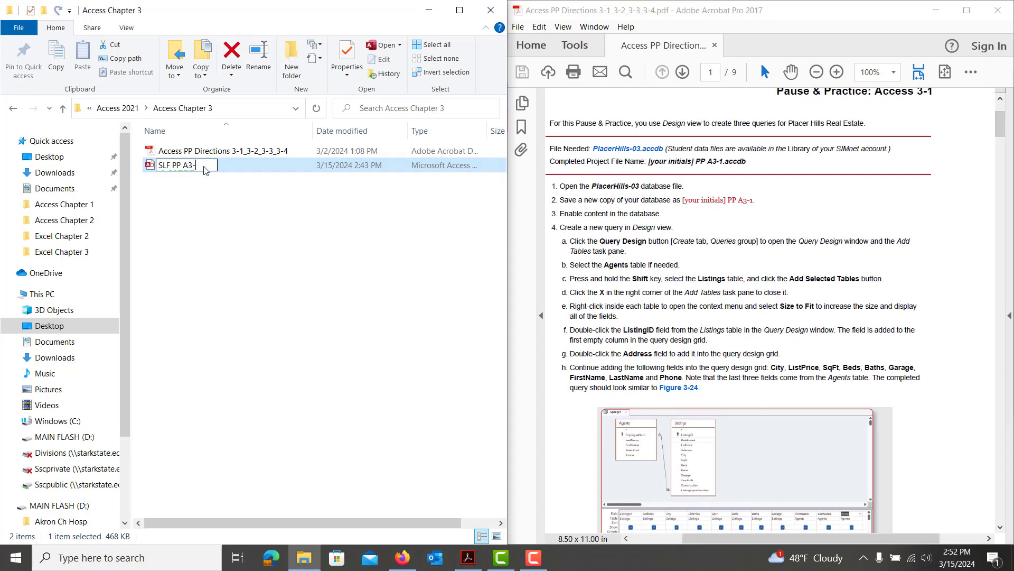
text(4)
key(Return)
Open the SLF PP A3-4 database with its content enabled and place its window beside the PDF directions
double_click(204, 166)
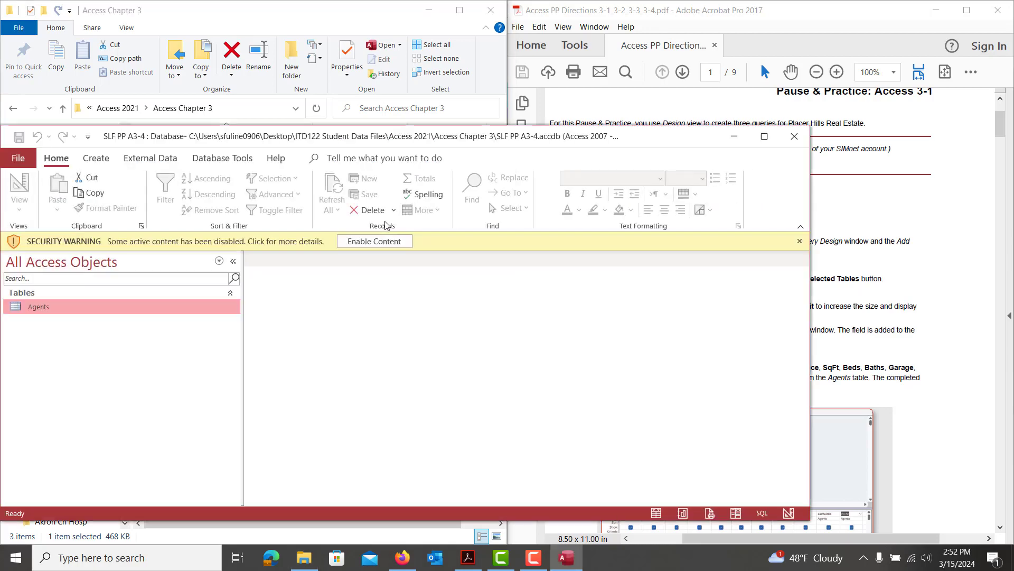
click(385, 240)
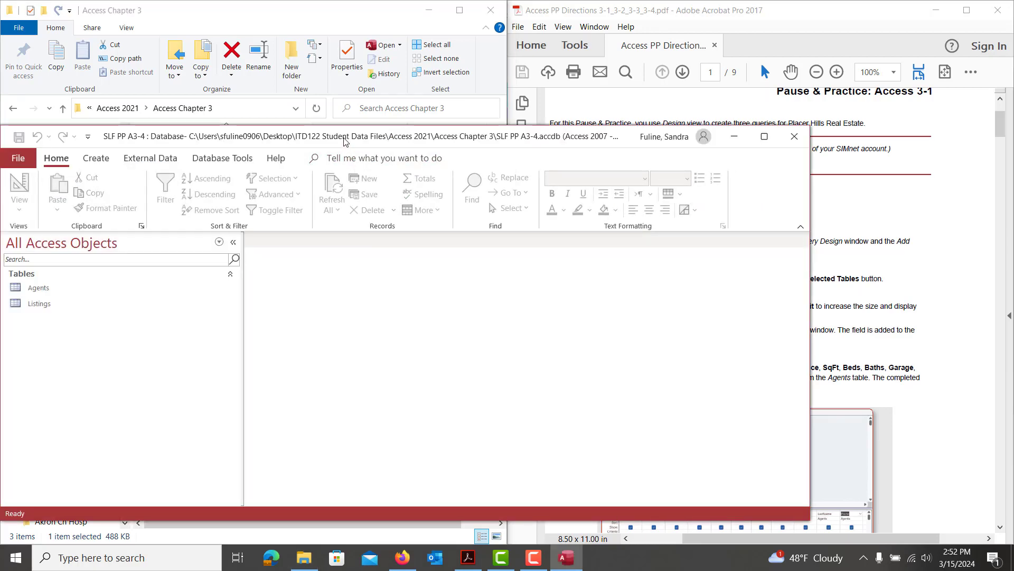
drag(341, 137, 0, 223)
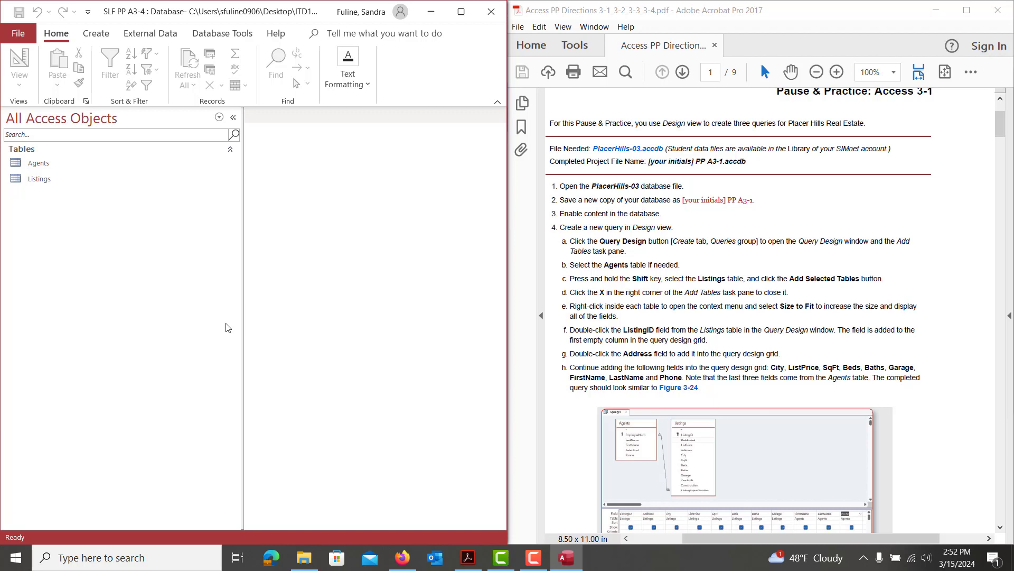
Create a new query in Design view and add the Agents and Listings tables to it
click(98, 35)
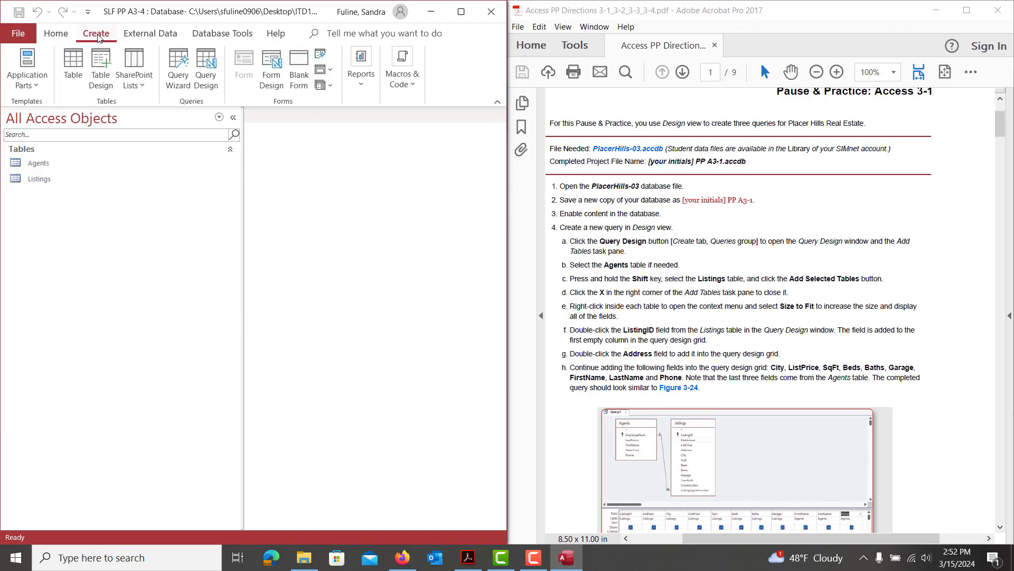
click(207, 79)
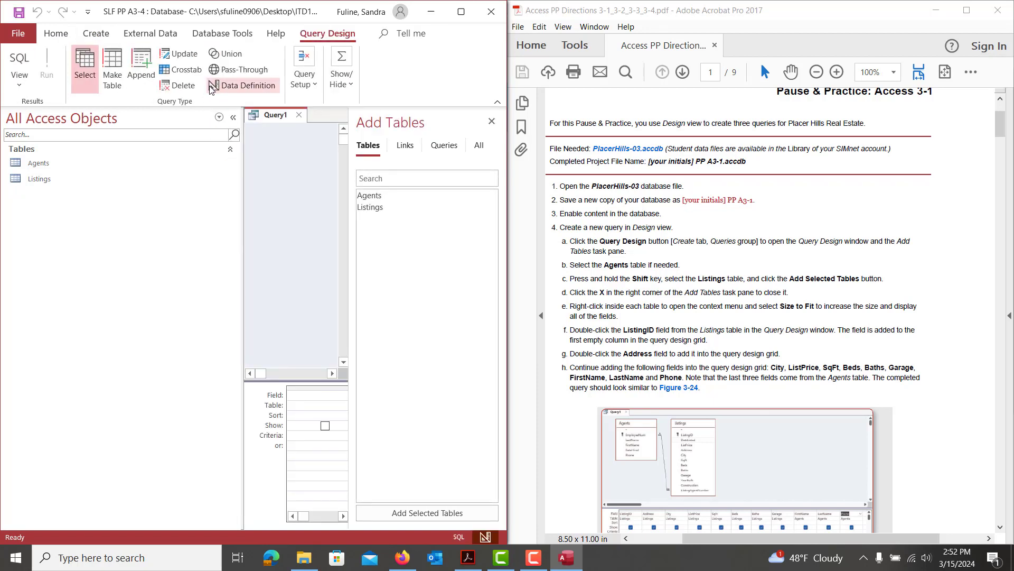
drag(373, 198, 372, 207)
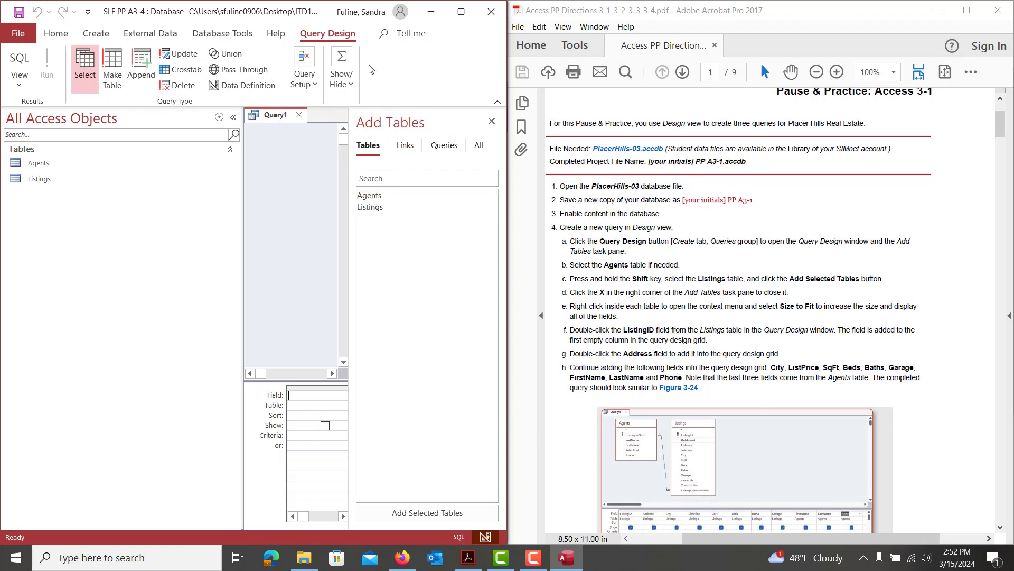
double_click(327, 16)
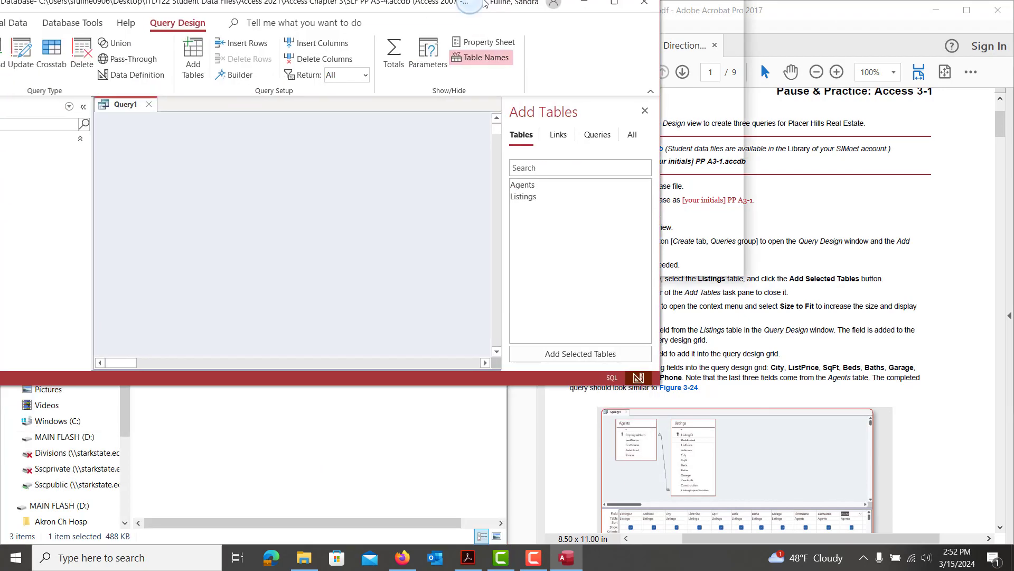
click(895, 199)
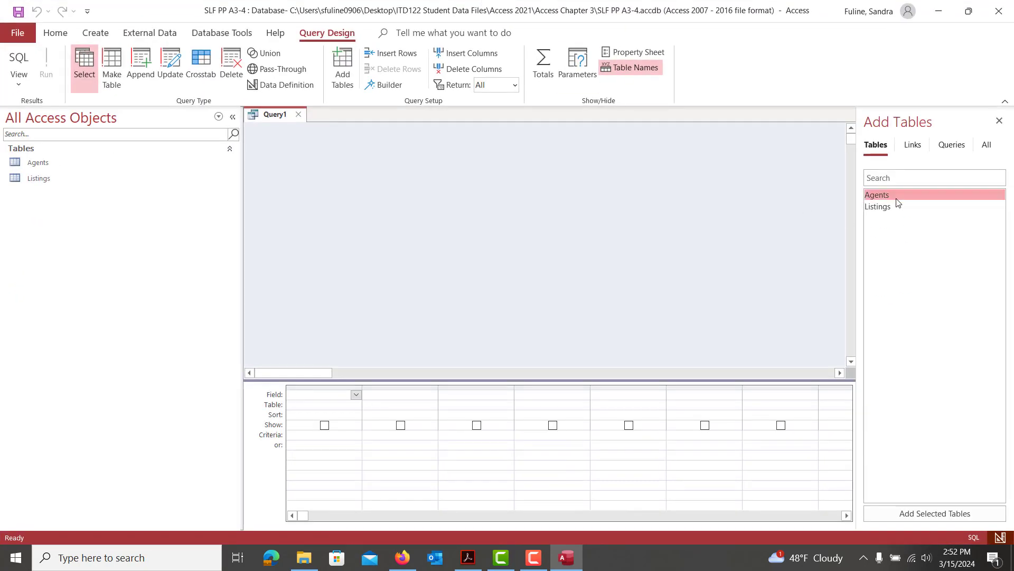
shift+click(900, 206)
shift+click(887, 207)
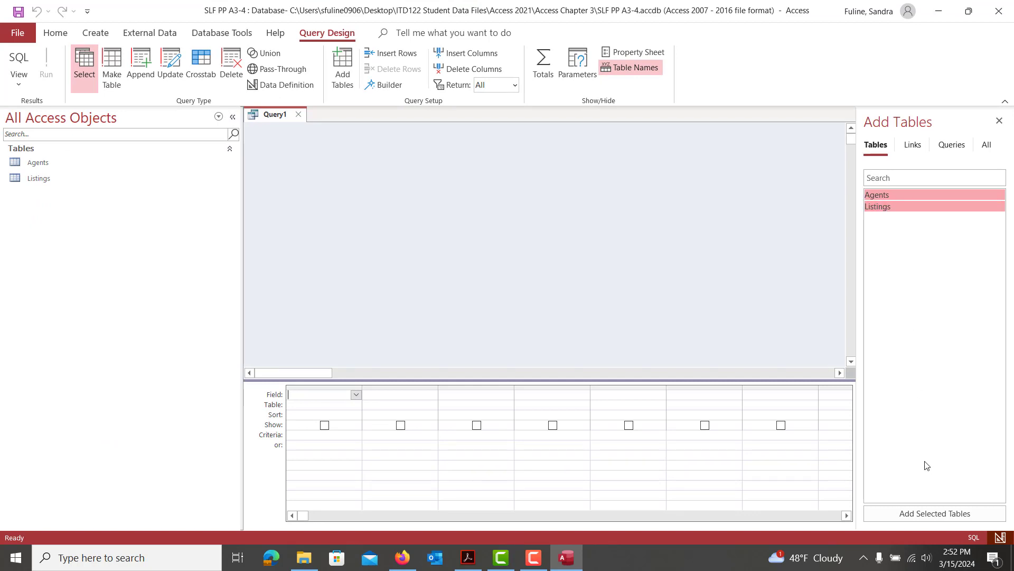
click(896, 516)
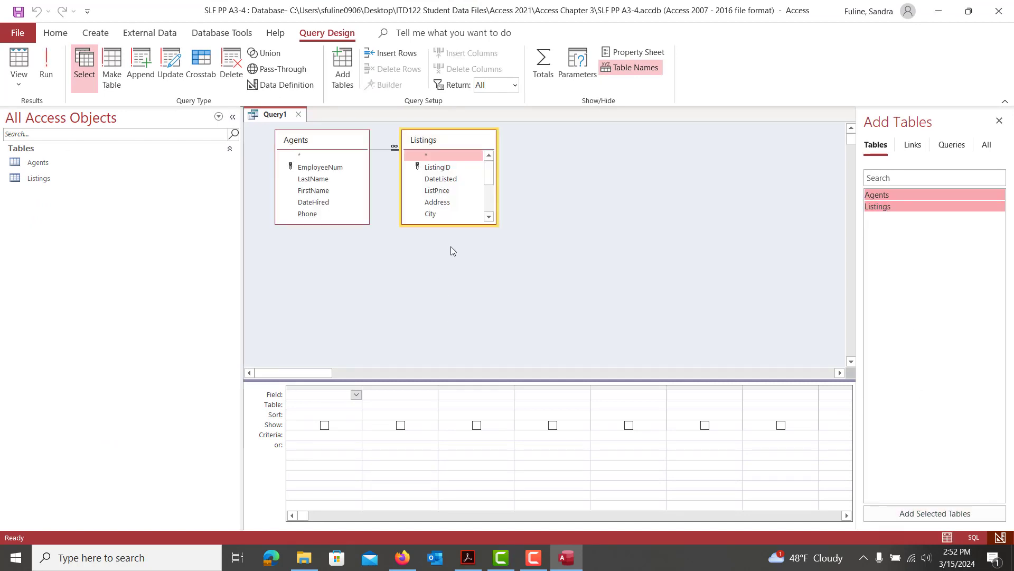
Enlarge the Listings and Agents table boxes until every field name shows without scrolling
drag(447, 224, 444, 296)
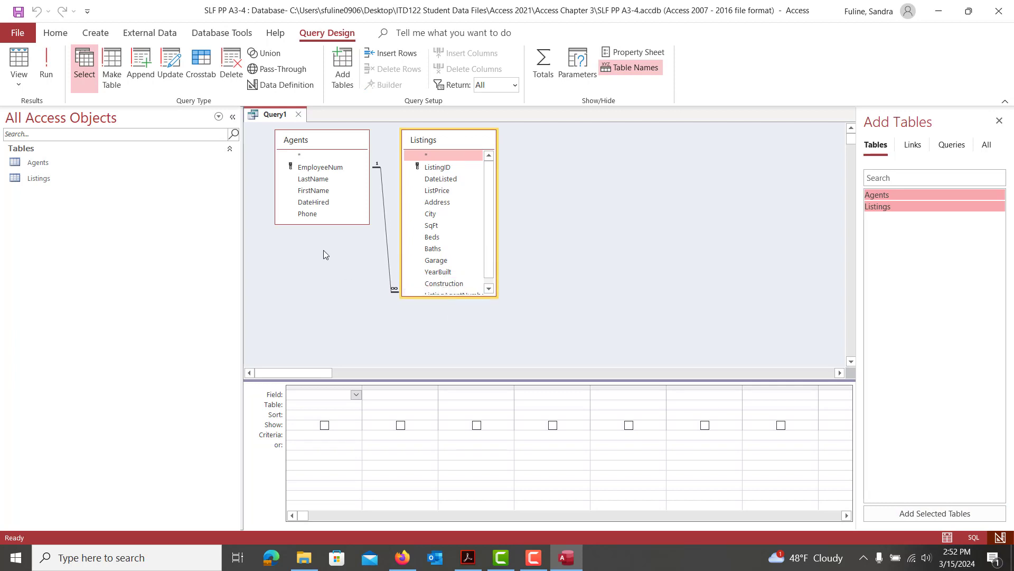
click(323, 226)
drag(323, 226, 335, 261)
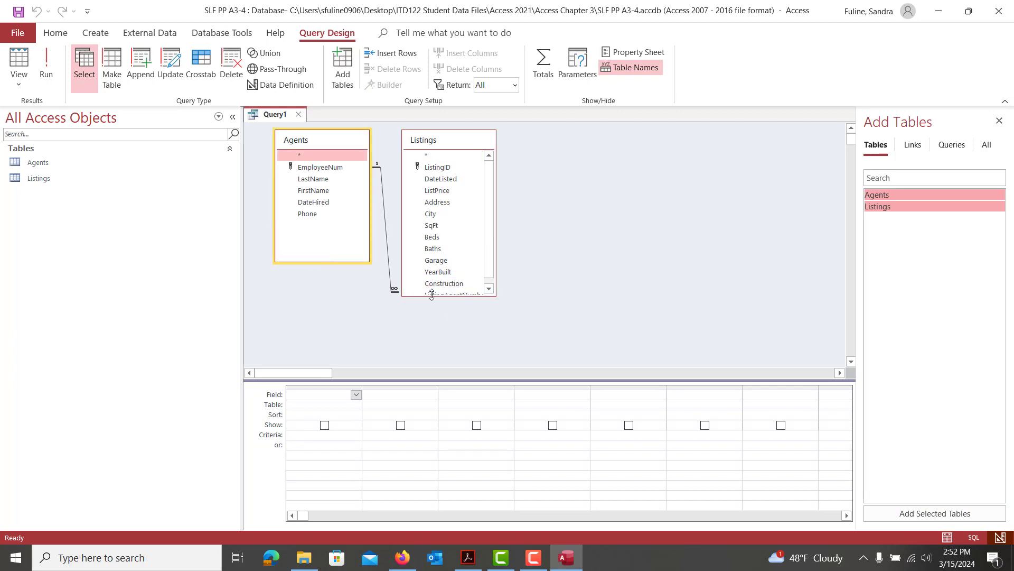
drag(432, 295, 438, 322)
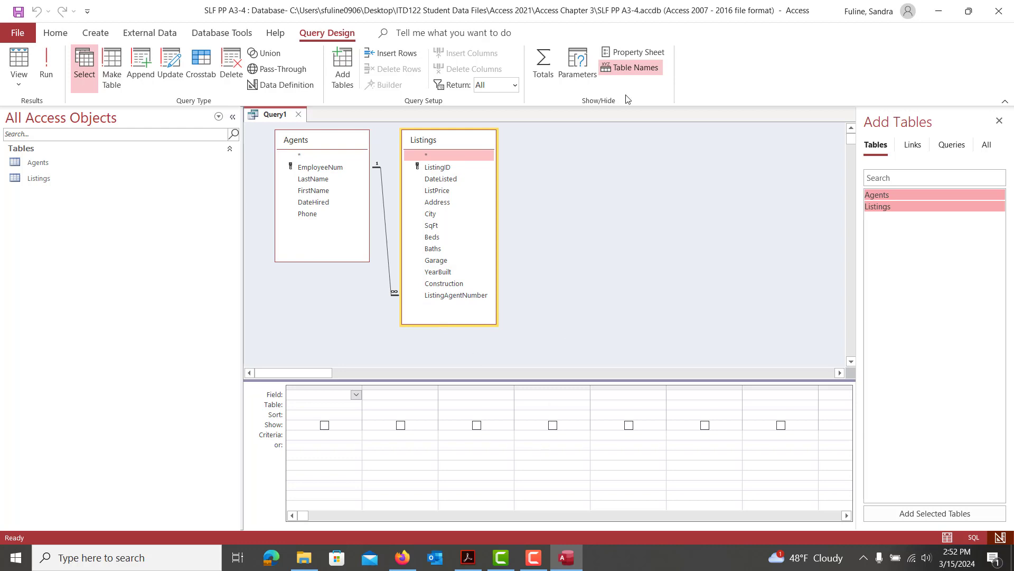
Collapse the Navigation Pane and close the Add Tables pane to make room for the query design
click(533, 566)
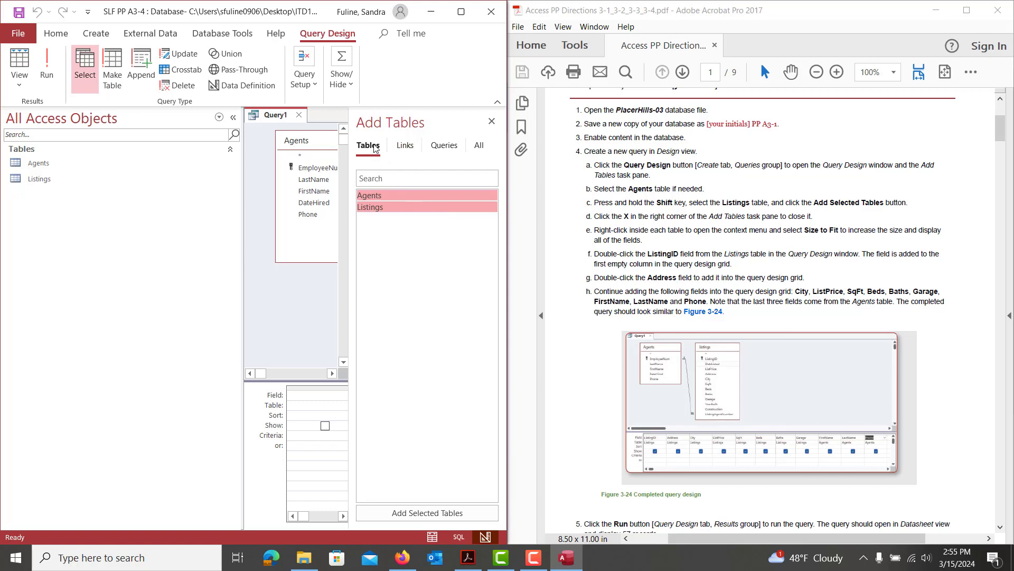
click(234, 121)
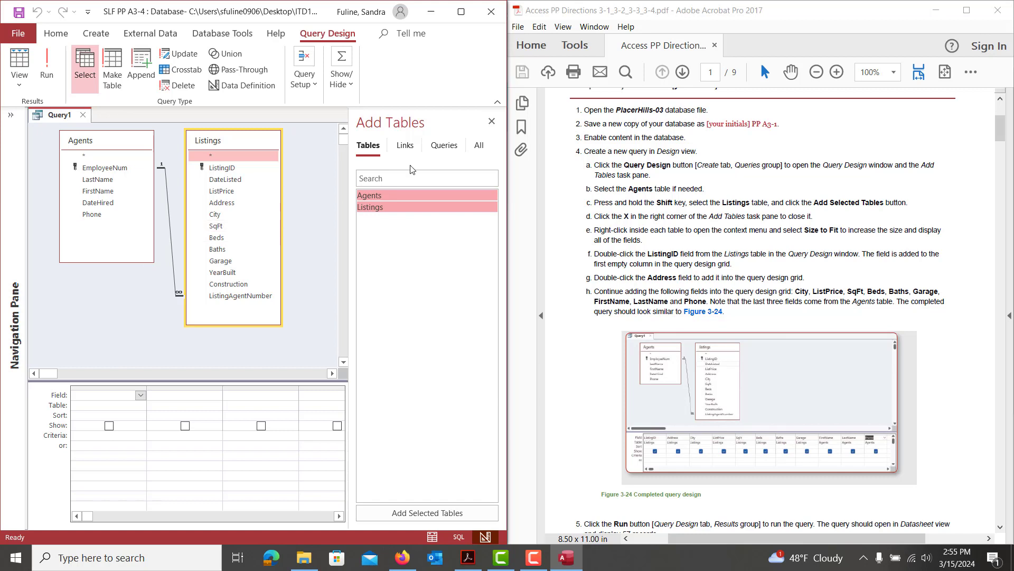
click(492, 122)
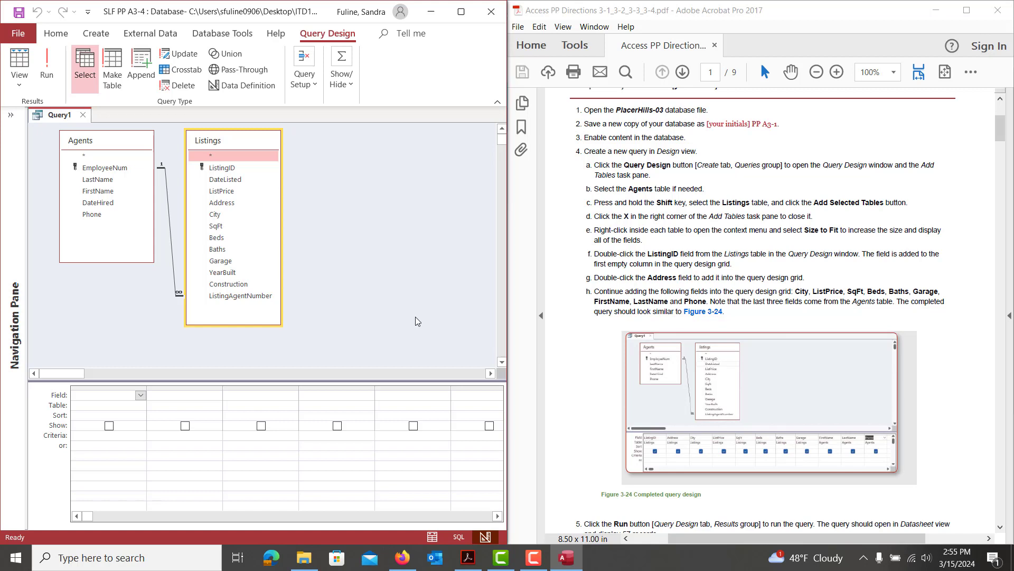
Add the Listings fields ListingID, Address, City, ListPrice, SqFt, Beds, Baths and Garage to the query grid in that order
double_click(238, 168)
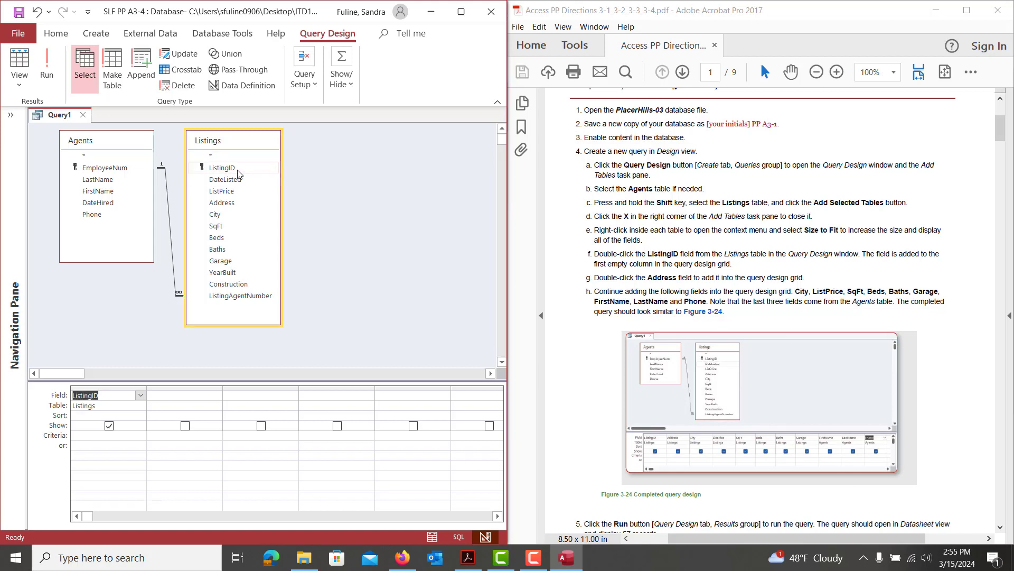
double_click(236, 204)
double_click(235, 215)
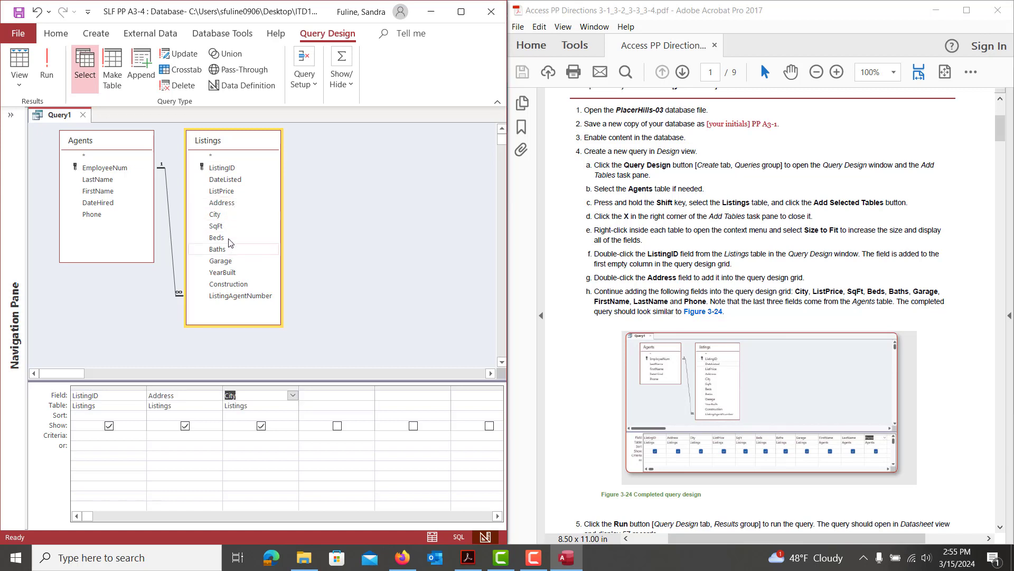
double_click(226, 192)
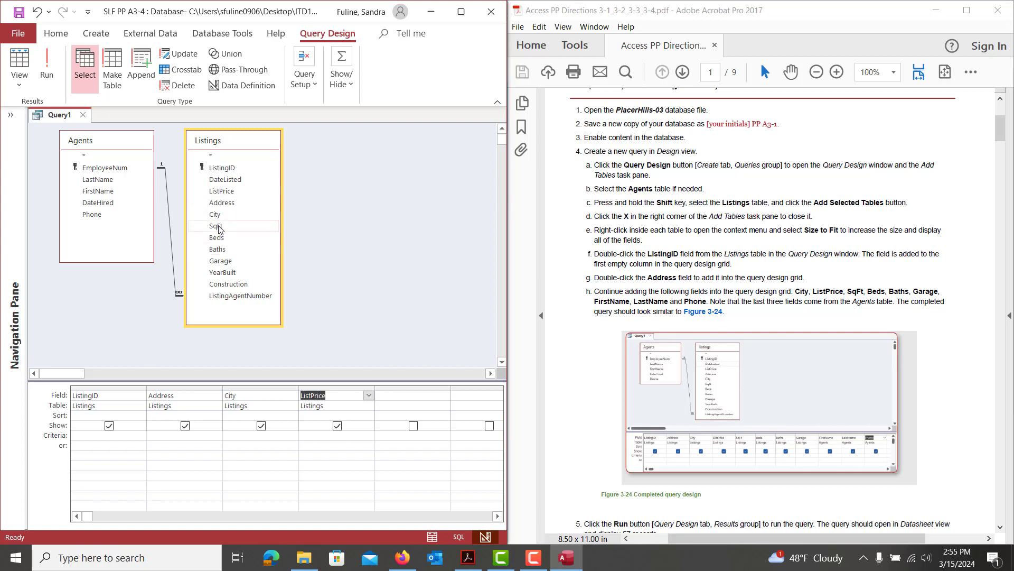
double_click(219, 227)
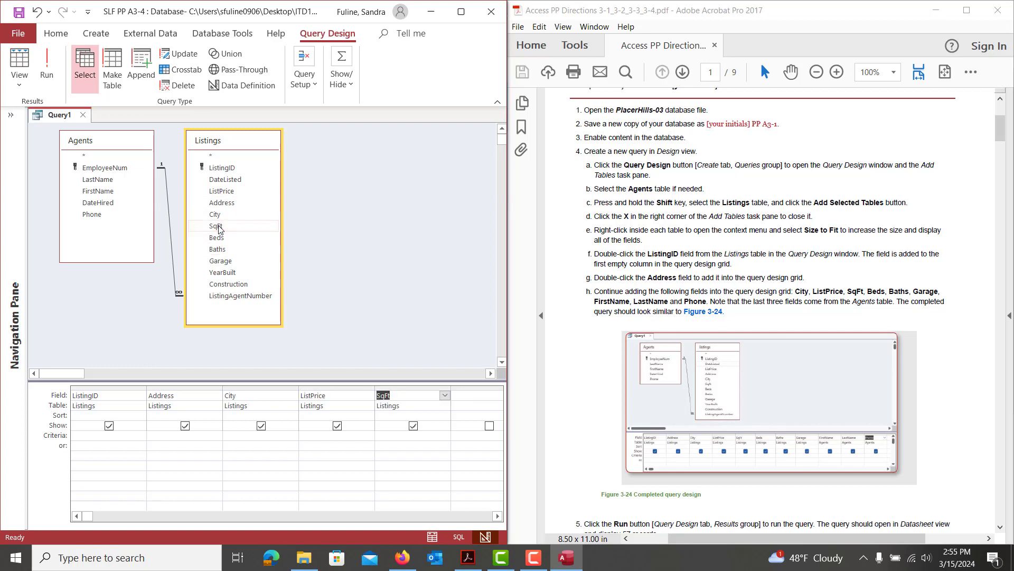
double_click(219, 238)
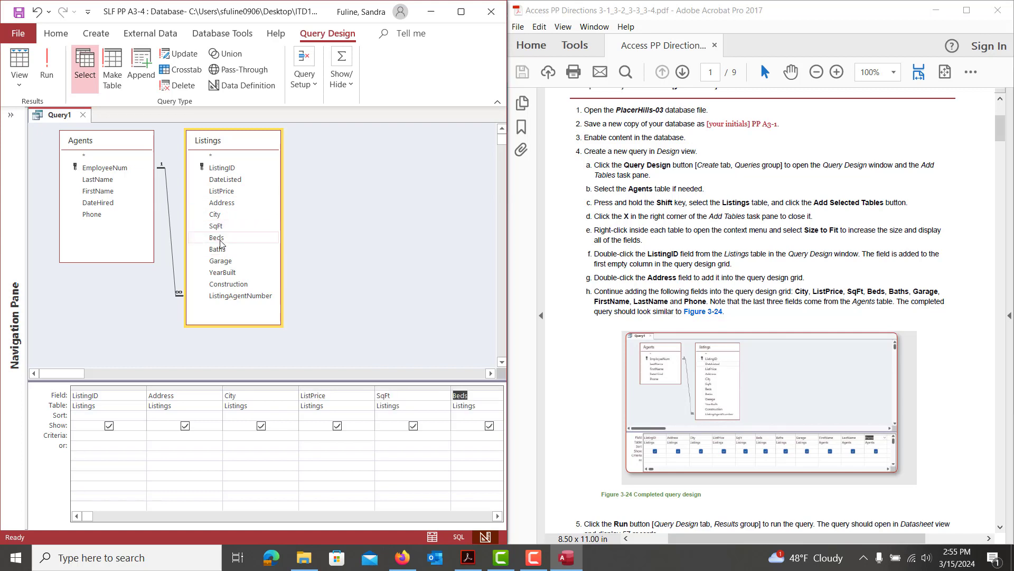
double_click(220, 249)
double_click(223, 261)
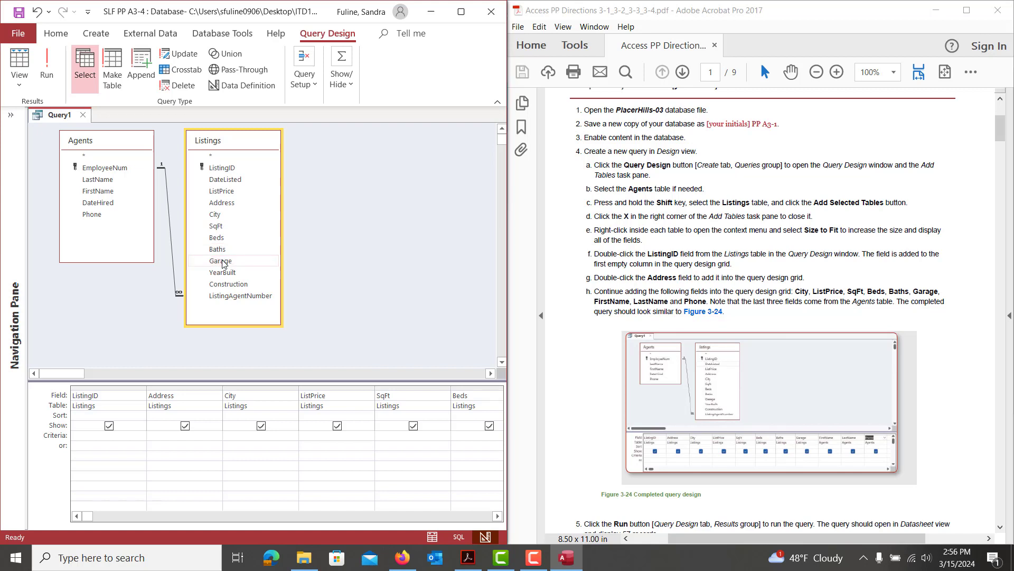
Add the Agents fields FirstName, LastName and Phone to the query grid after the Garage column
click(497, 516)
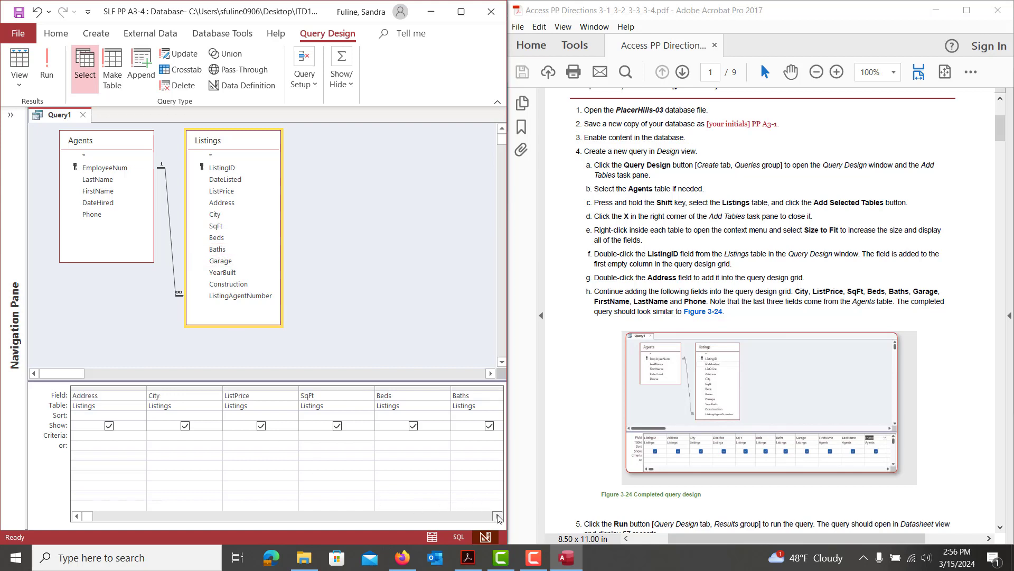
click(497, 517)
click(498, 516)
click(497, 516)
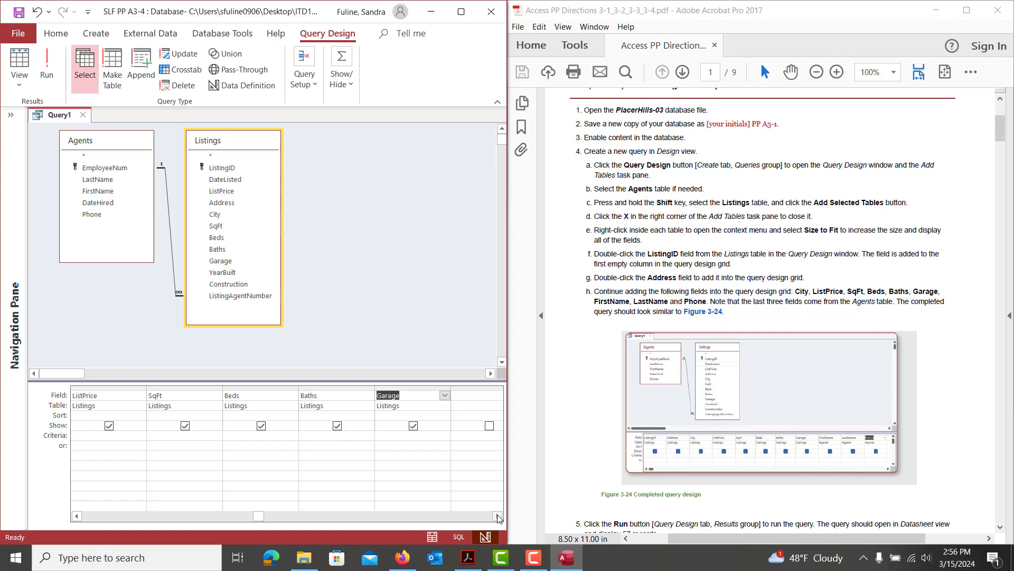
click(105, 193)
double_click(97, 189)
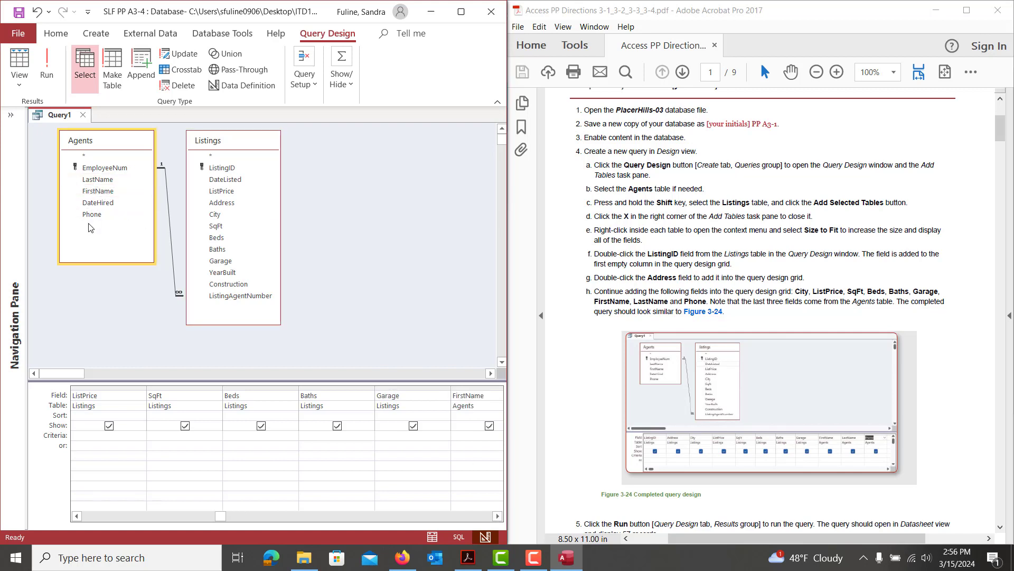
double_click(93, 215)
Review the query grid from the last column back to the first to check the order of the added fields
click(499, 518)
click(499, 517)
click(499, 517)
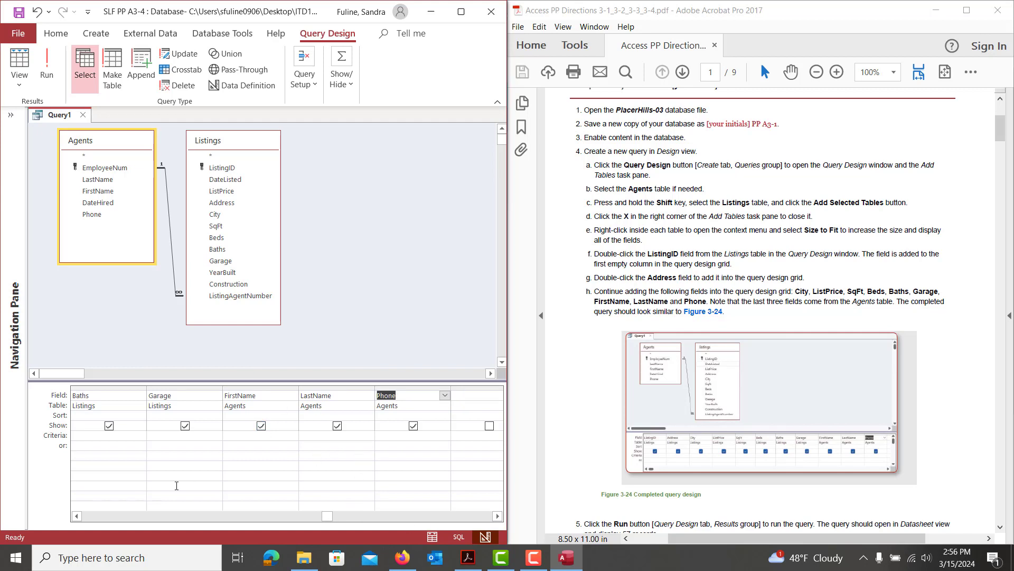
click(75, 516)
click(75, 517)
click(75, 516)
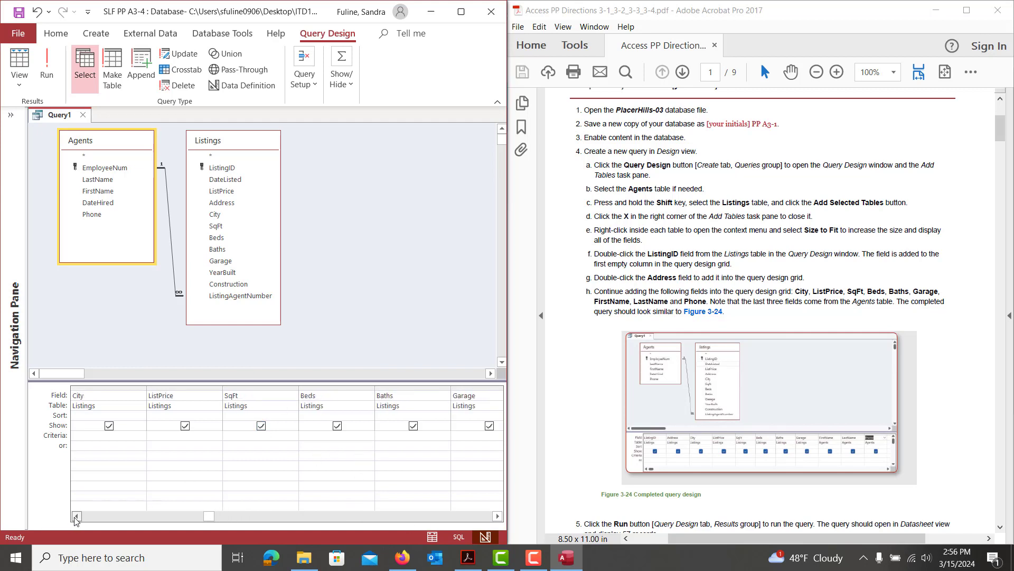
click(75, 517)
click(75, 516)
click(75, 517)
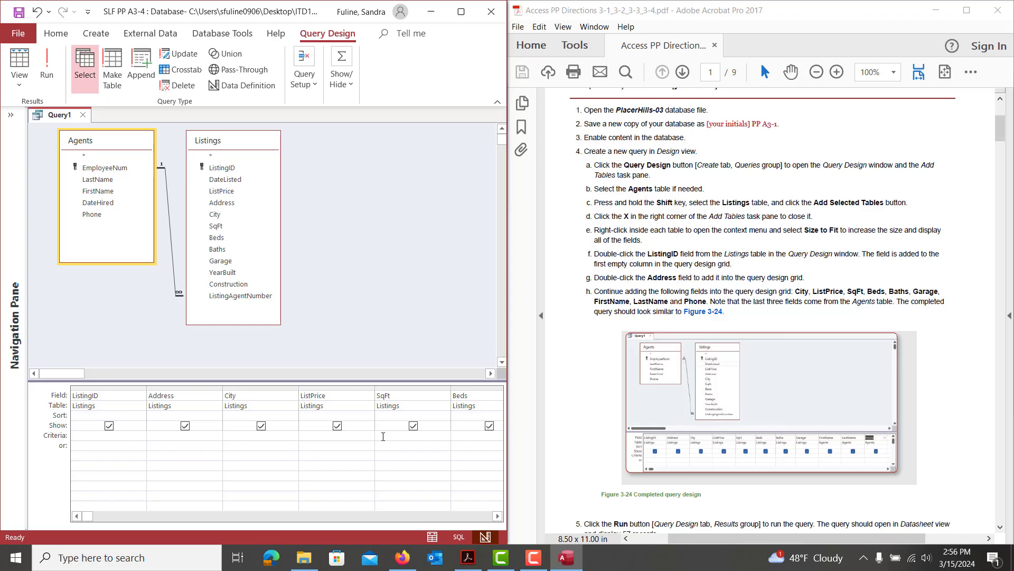
Run the query and read the PDF directions for saving it
click(51, 69)
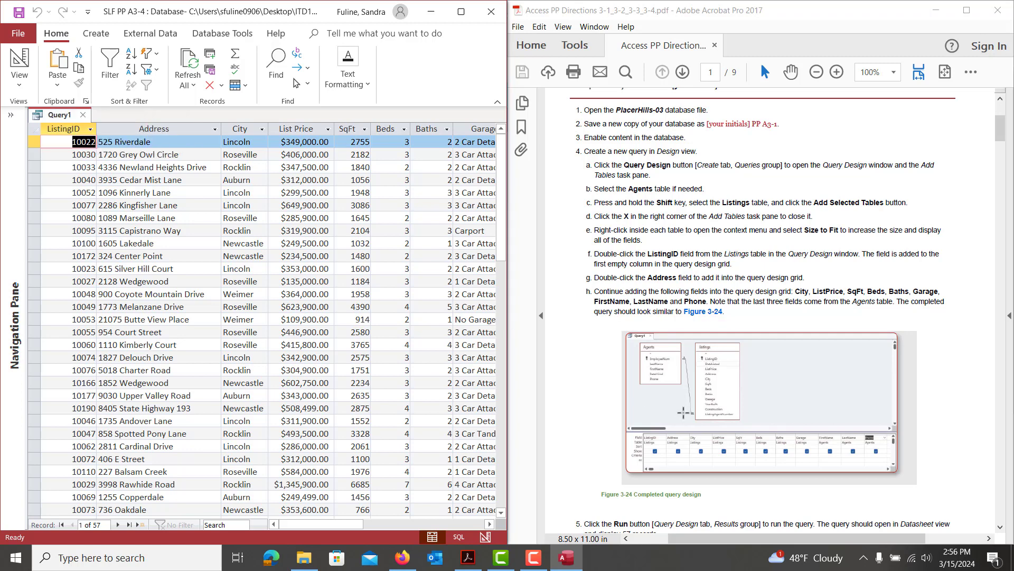
scroll(684, 412, down, 6)
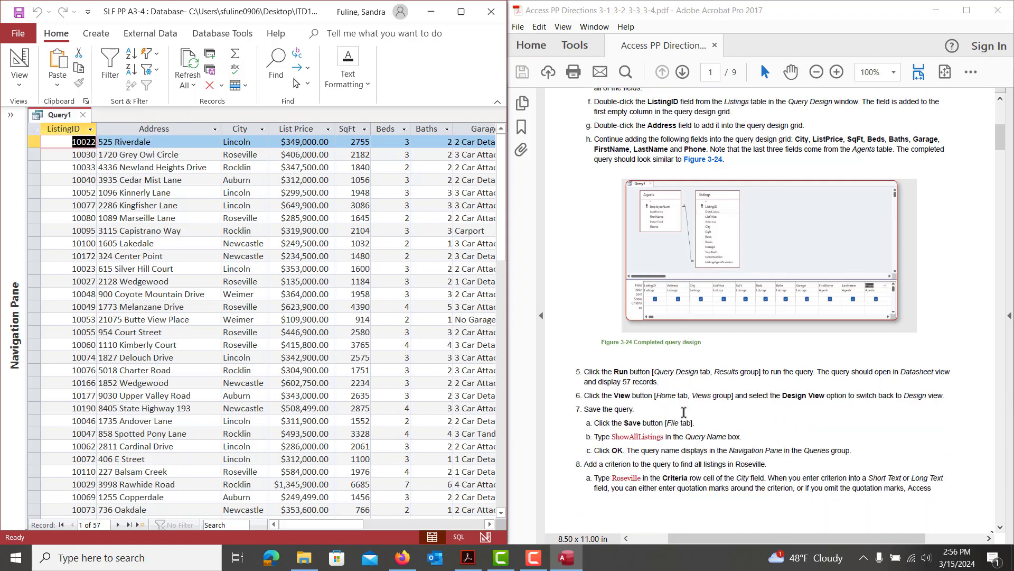
scroll(683, 412, down, 2)
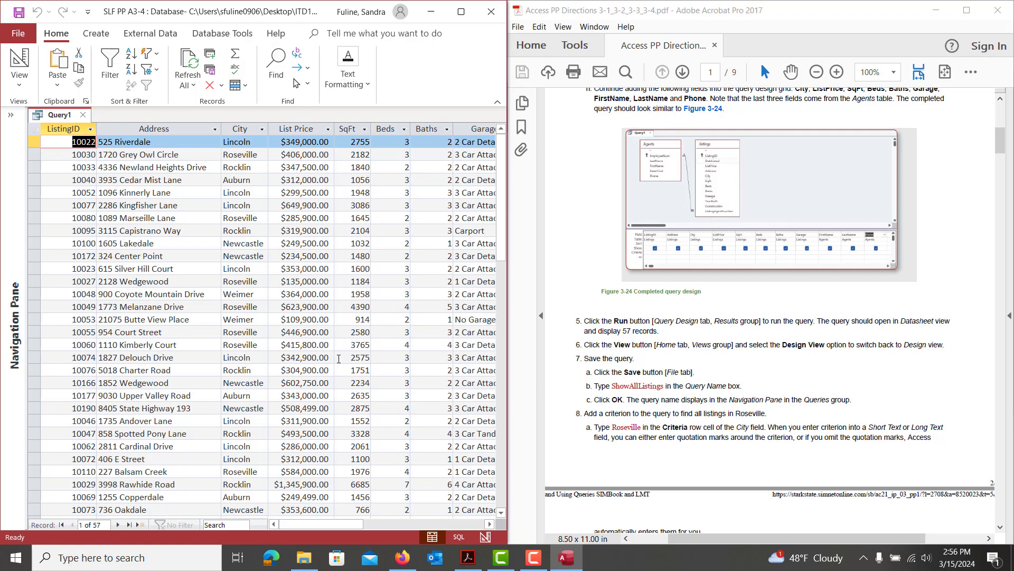
Save the query under the name ShowAllListings
key(ctrl+s)
key(BackSpace)
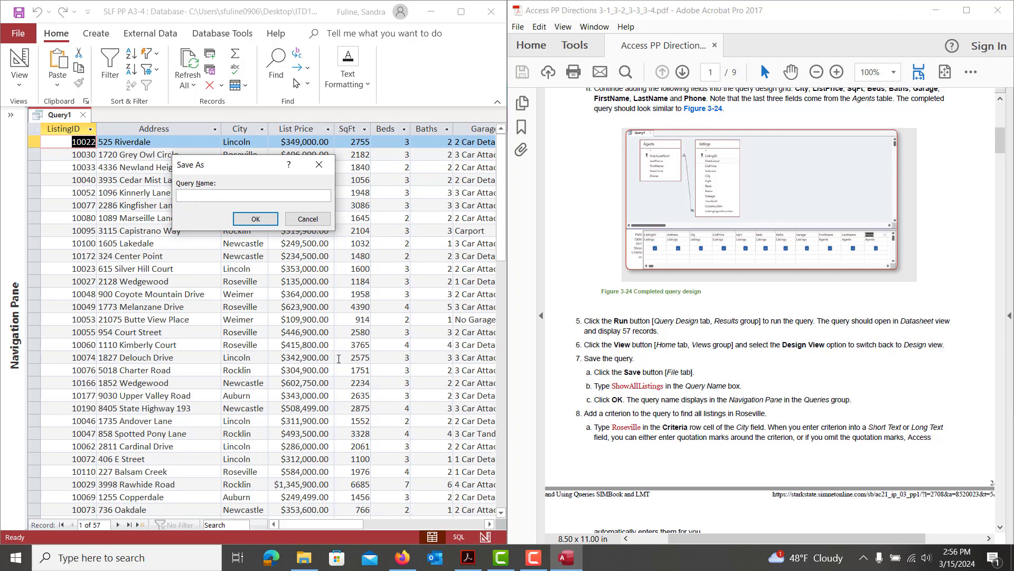
text(ShowAllListings)
click(264, 221)
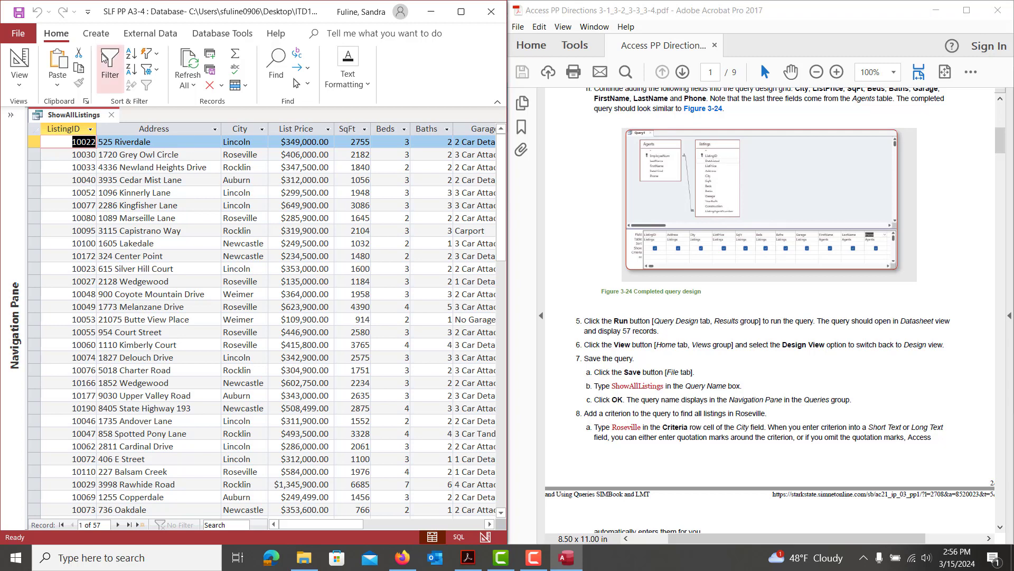
Return the query to Design view, add the criterion Roseville to the City field, and show the matching listings
click(20, 62)
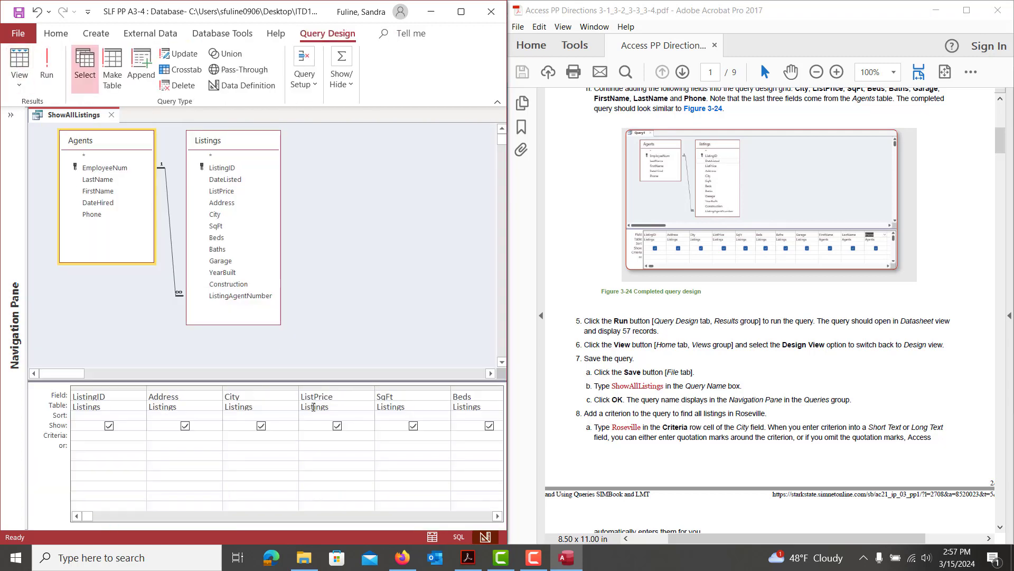
click(252, 437)
text(Roseville)
click(21, 58)
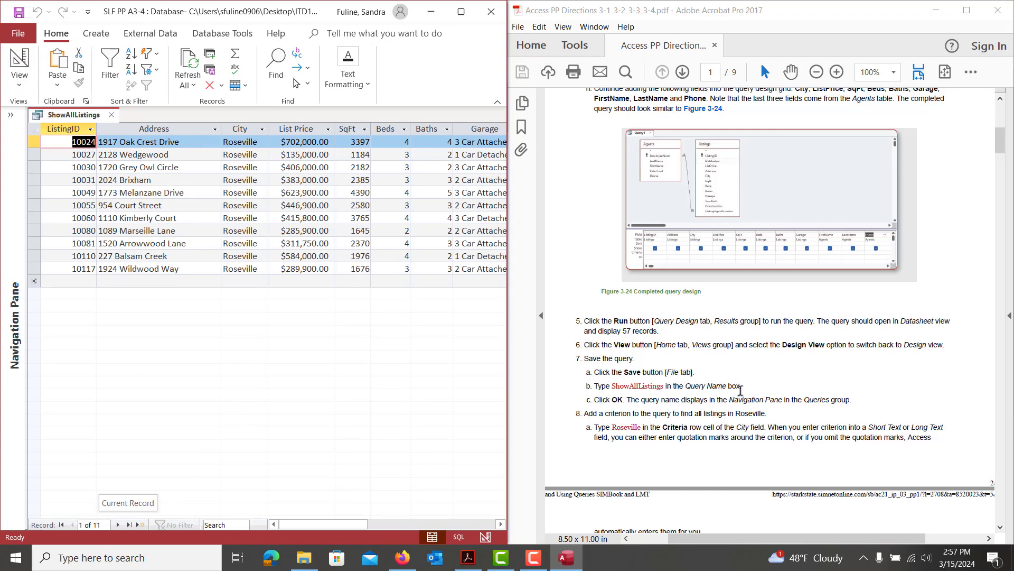
Follow the PDF directions to save a copy of the ShowAllListings query as a query named ListingsInRoseville
scroll(740, 391, down, 5)
scroll(738, 391, down, 4)
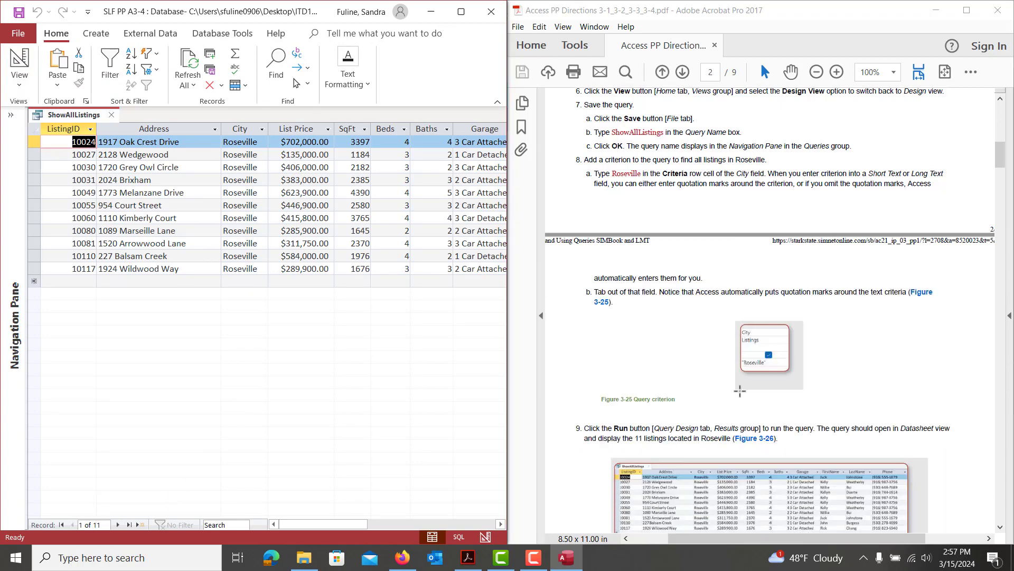
scroll(740, 390, down, 4)
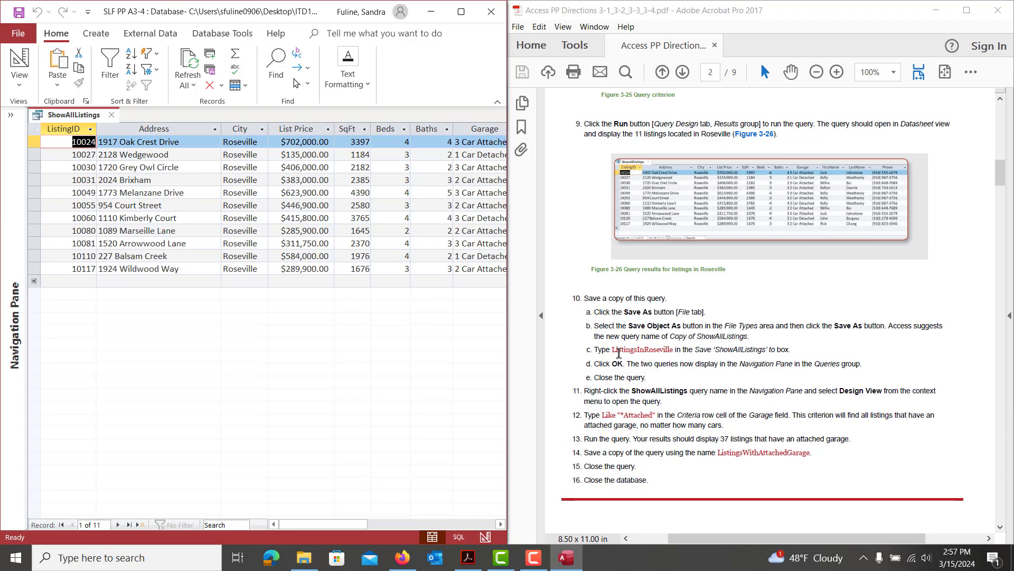
click(18, 34)
click(42, 211)
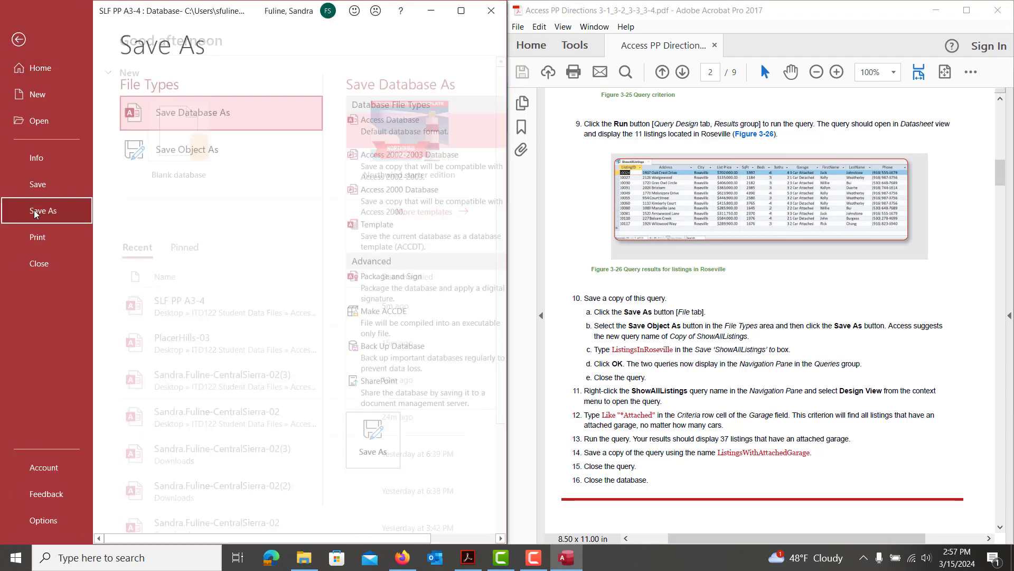
click(188, 150)
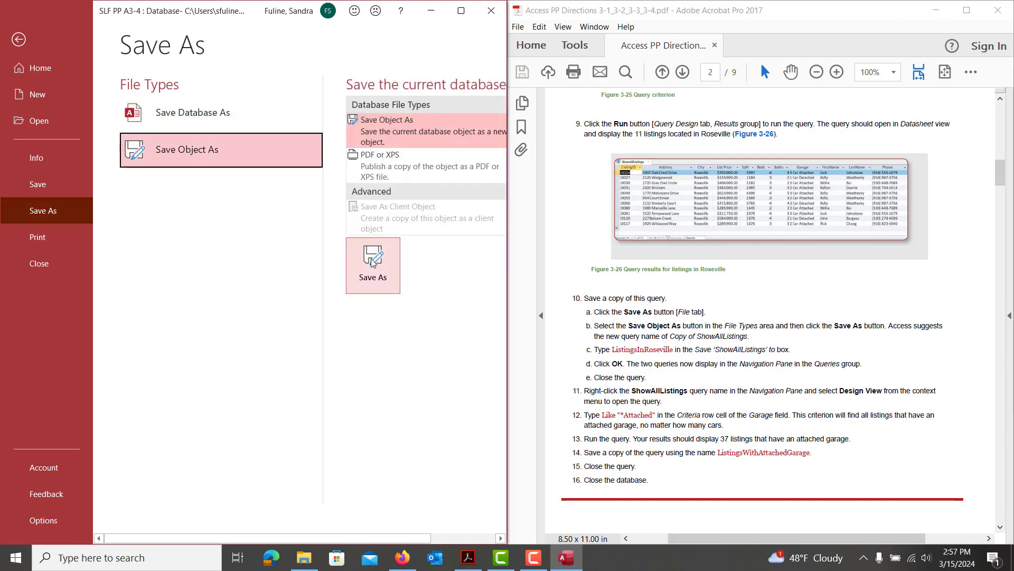
click(373, 261)
text(Lis)
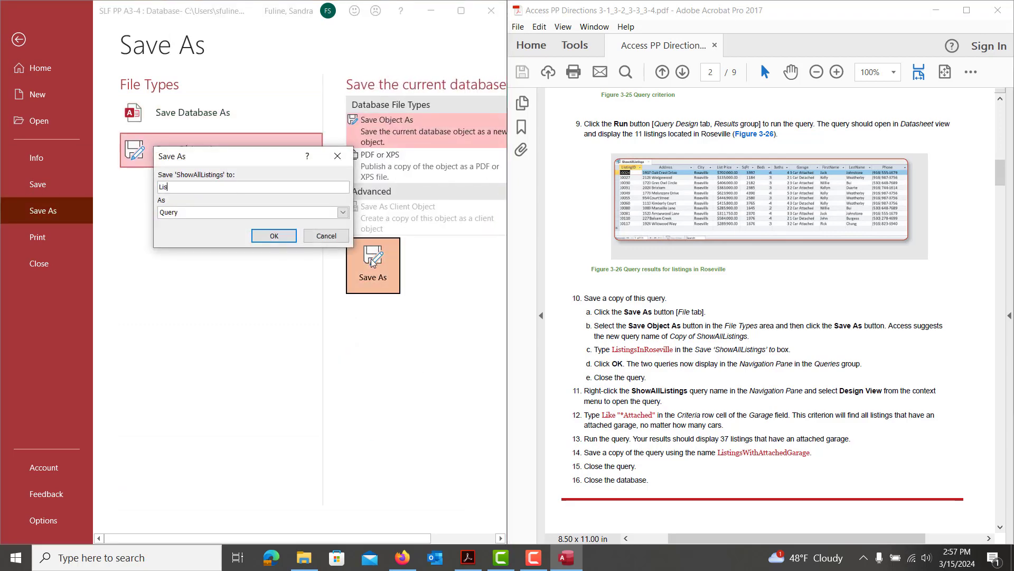
text(tingsIN)
key(BackSpace)
text(nRoseville)
click(274, 236)
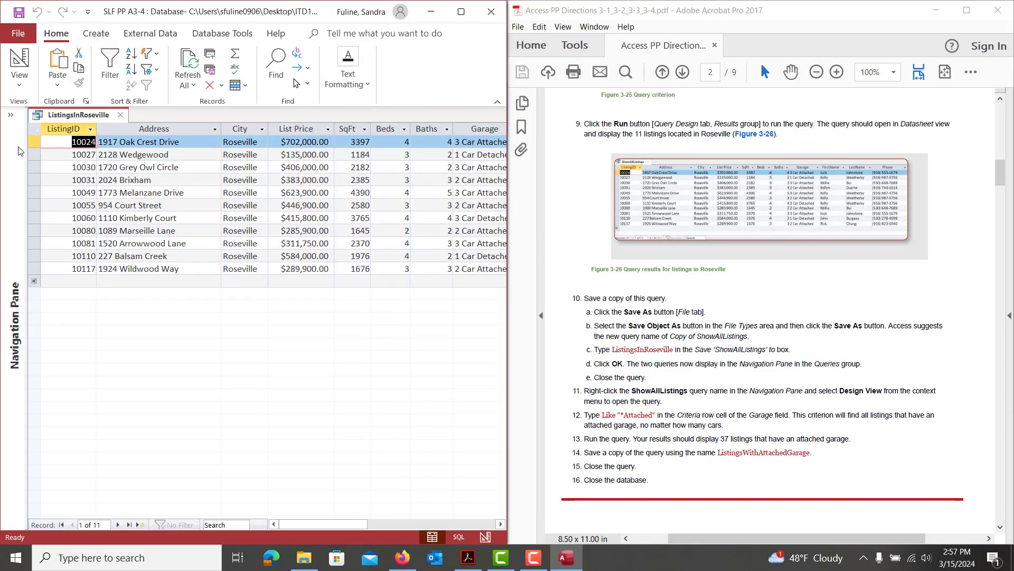
Check the saved queries among the database objects and close the ListingsInRoseville query
click(11, 115)
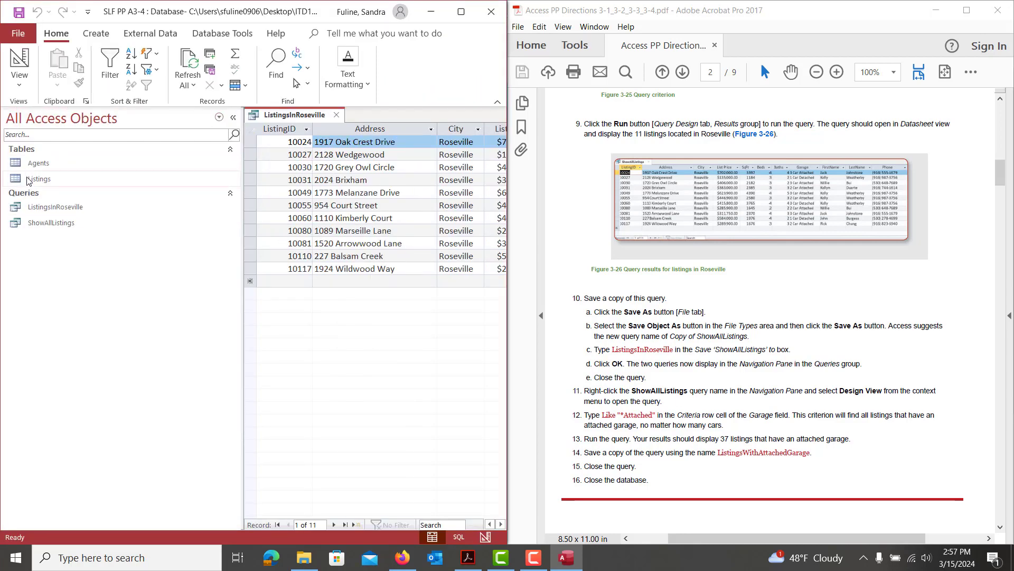
click(234, 118)
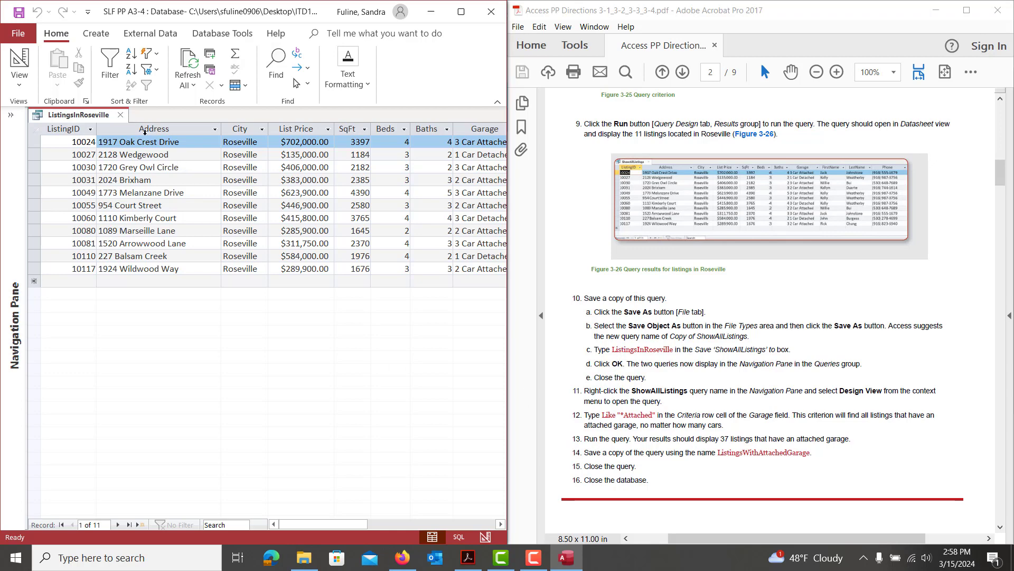
click(120, 115)
Open the ShowAllListings query in Design view and collapse the list of database objects
click(11, 114)
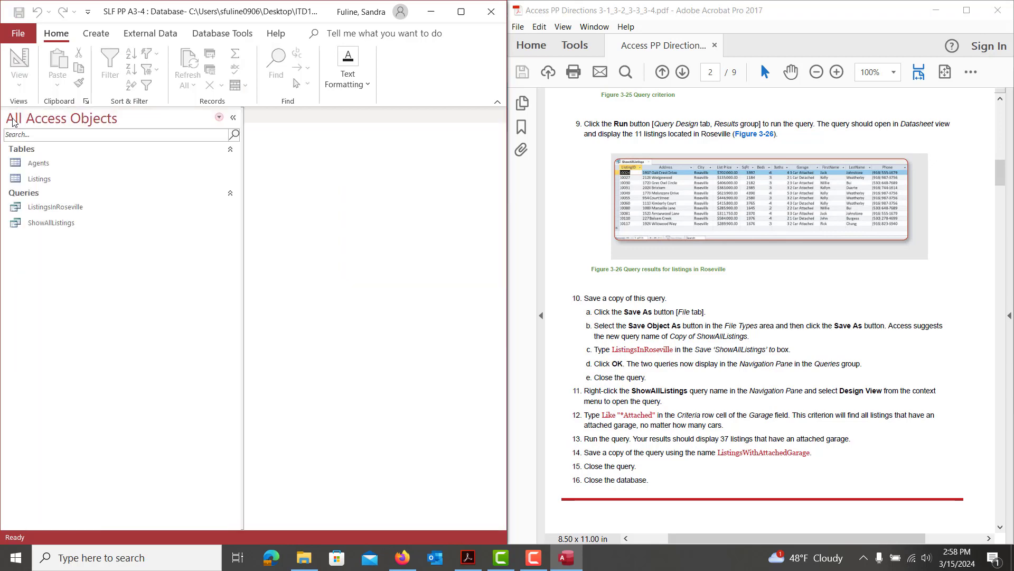
right_click(36, 225)
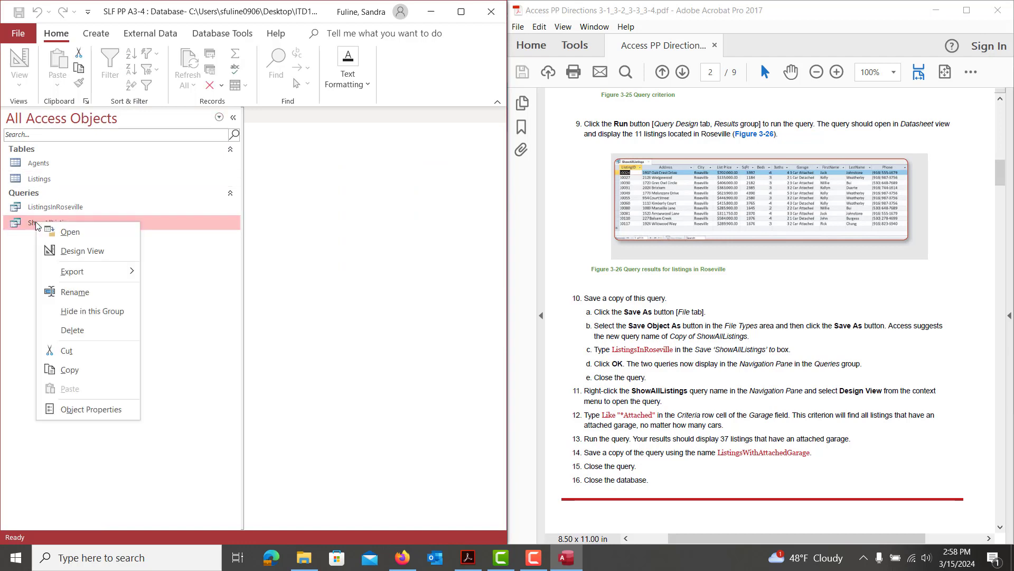
click(73, 251)
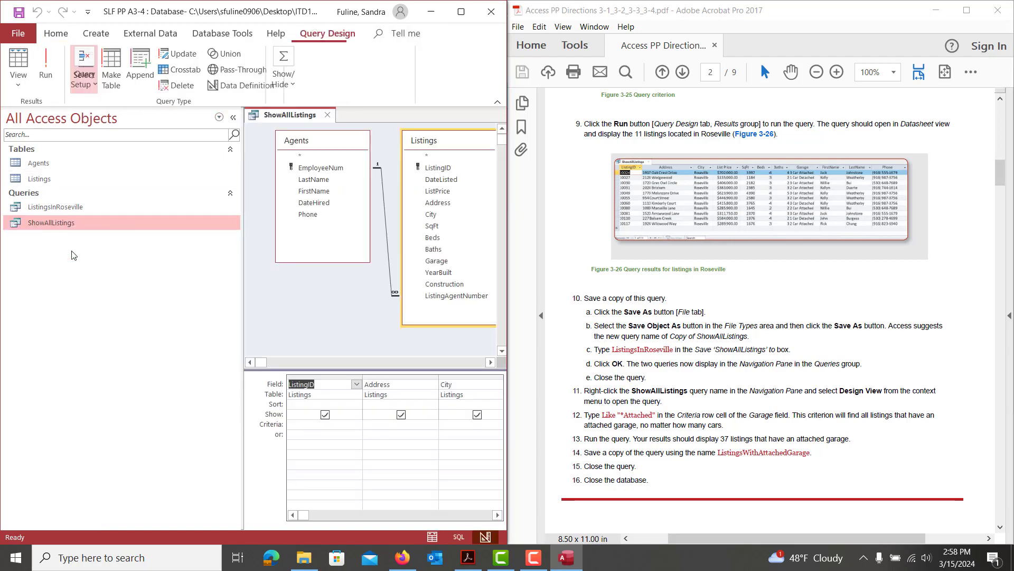
click(232, 117)
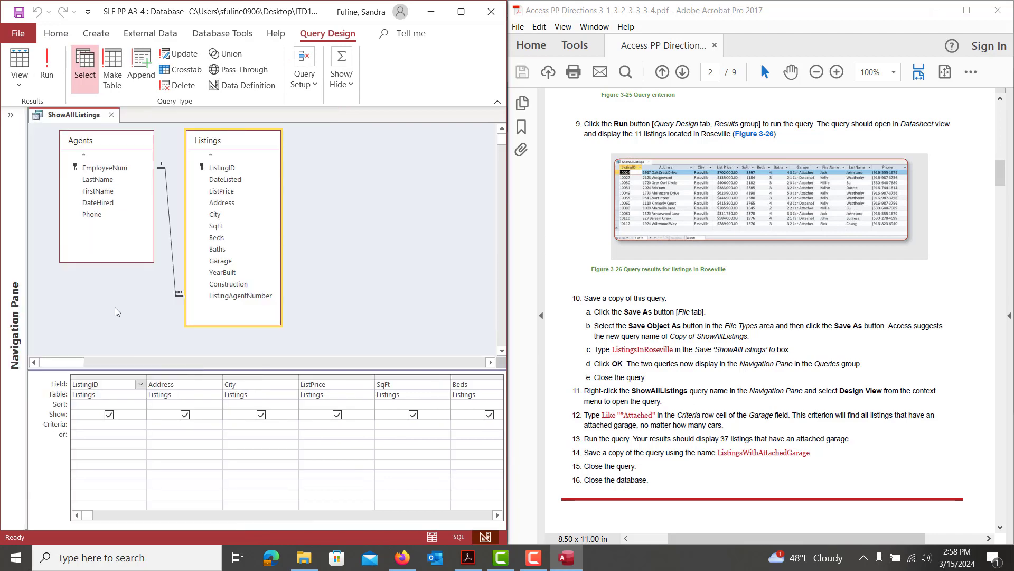
Add the criterion Like "*Attached" to the Garage field and run the query
click(497, 515)
click(497, 514)
click(497, 515)
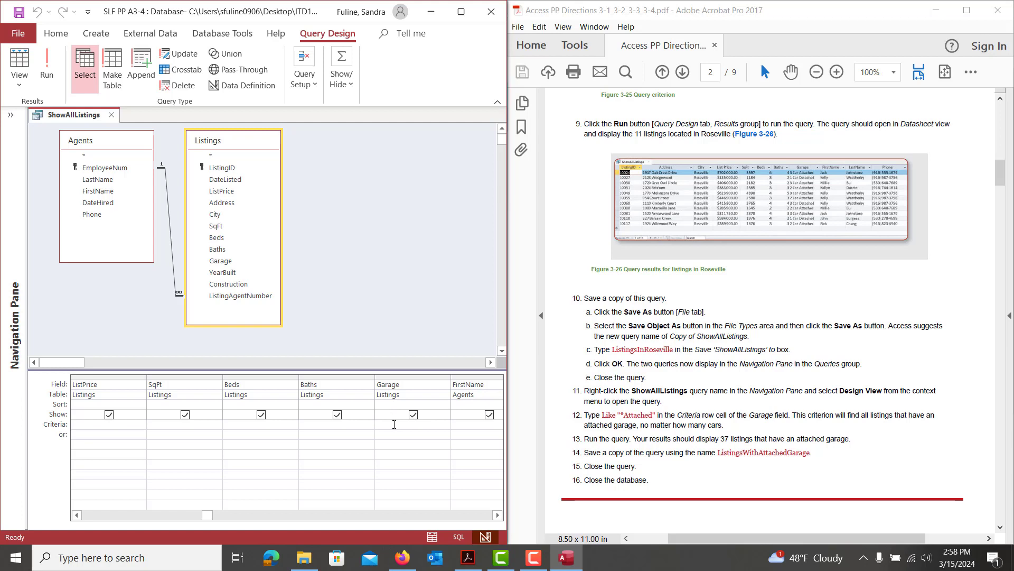
text(Like "*Attached")
click(45, 75)
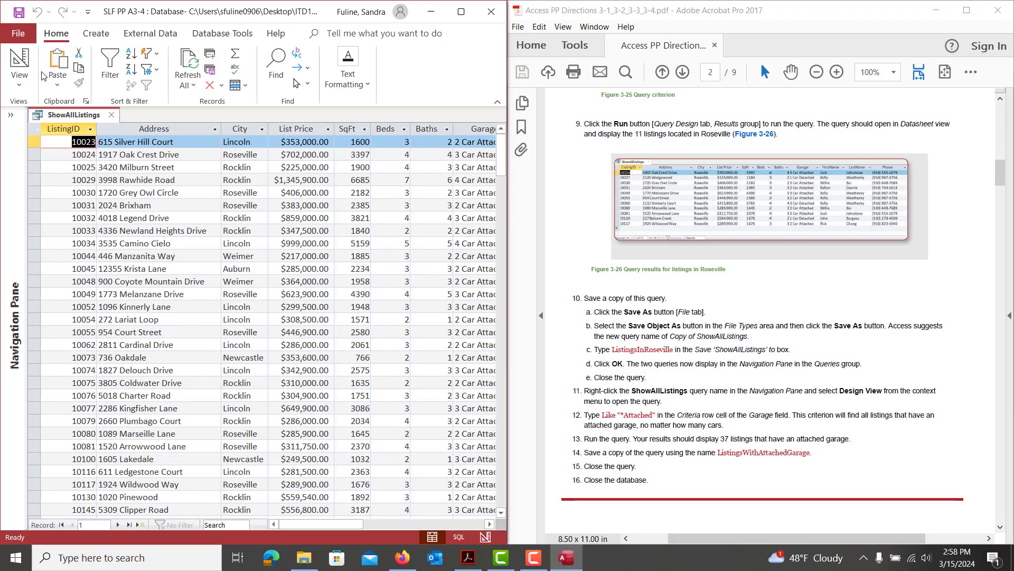
Save a copy of the ShowAllListings query as a query named ListingsWithAttachedGarage
click(18, 33)
click(41, 204)
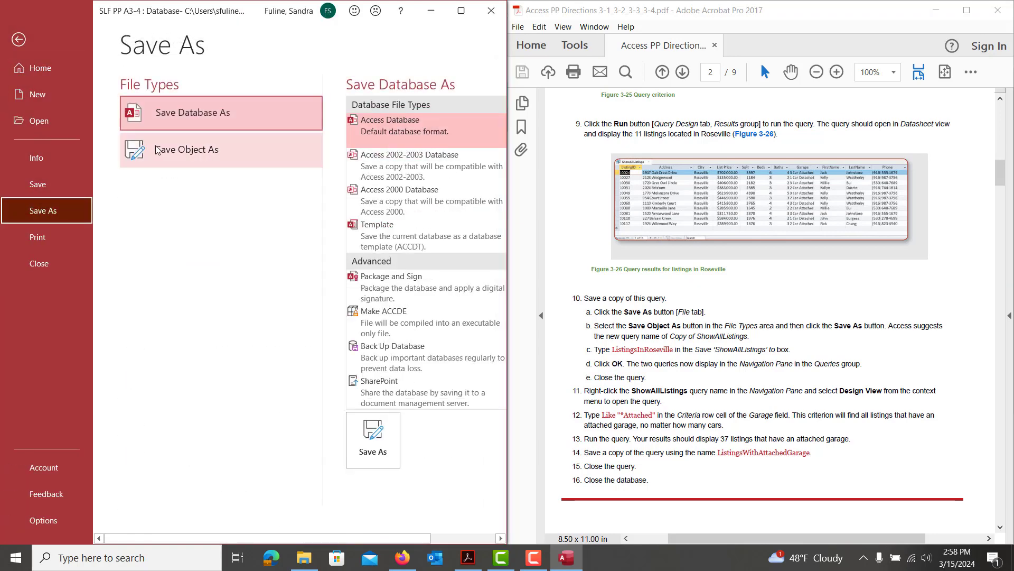
click(187, 149)
click(390, 264)
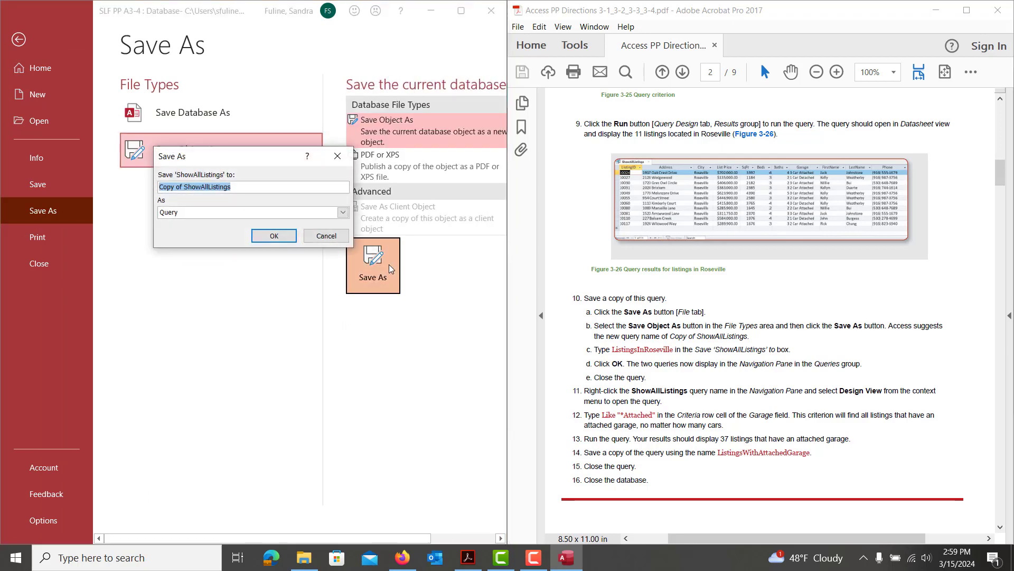
key(BackSpace)
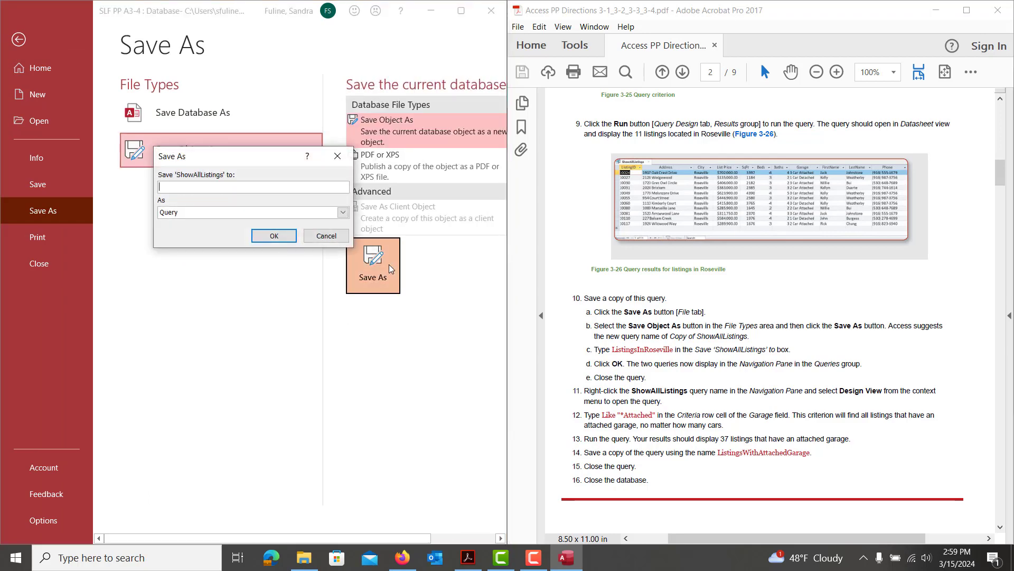
text(Lis)
text(tingsWithA)
text(ttached)
text(Gra)
text(rage)
key(BackSpace)
key(BackSpace)
key(BackSpace)
key(BackSpace)
key(BackSpace)
key(BackSpace)
text(arage)
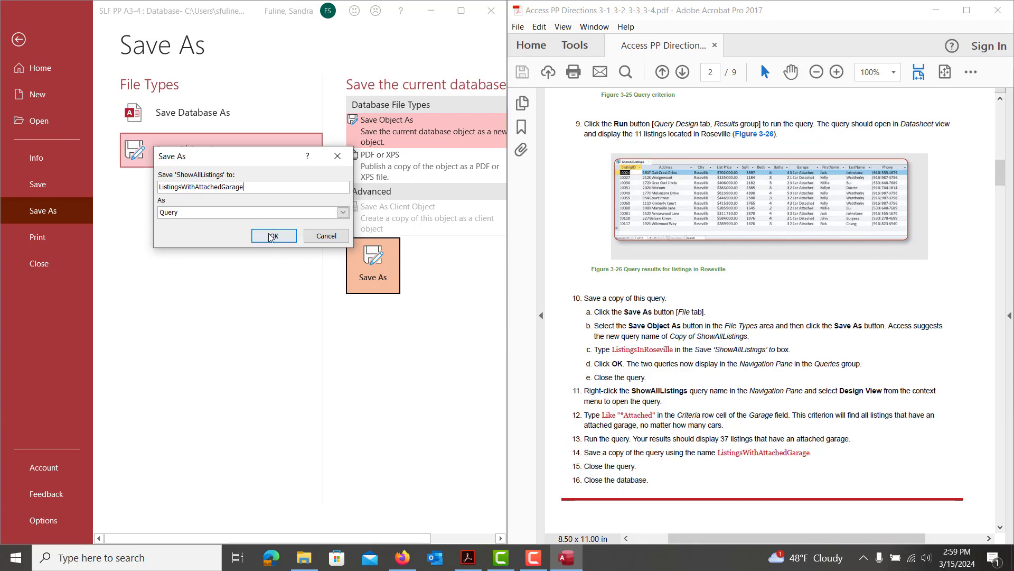
click(272, 235)
Read the PDF directions for Pause & Practice 3-2 and close the ListingsWithAttachedGarage query
scroll(708, 423, down, 3)
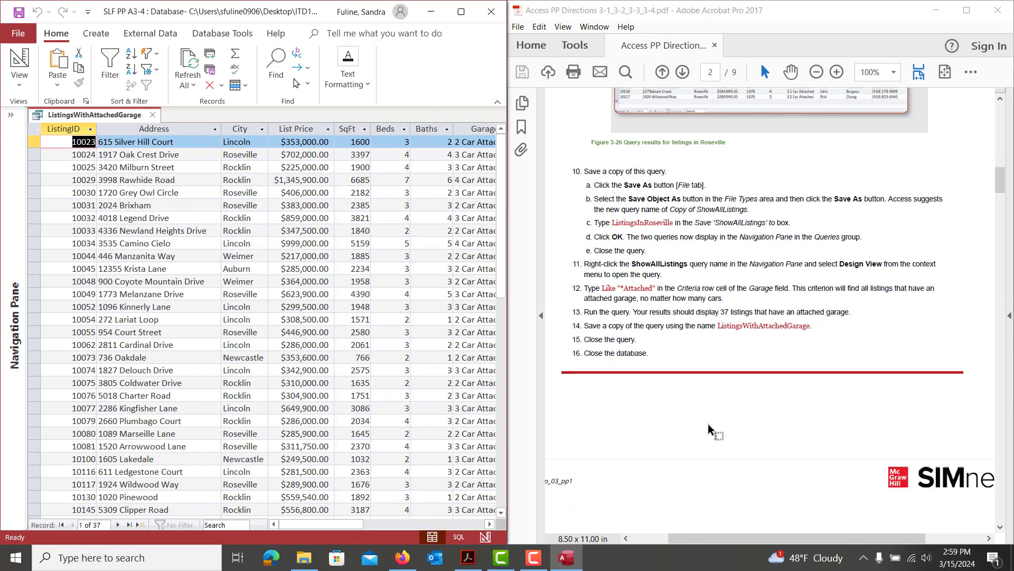
scroll(708, 423, down, 12)
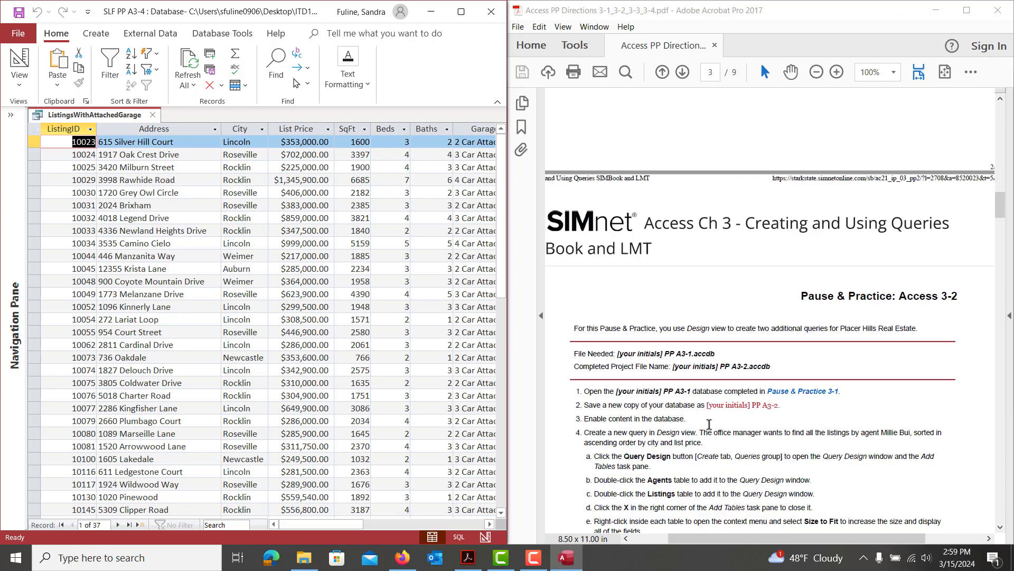
scroll(709, 424, down, 5)
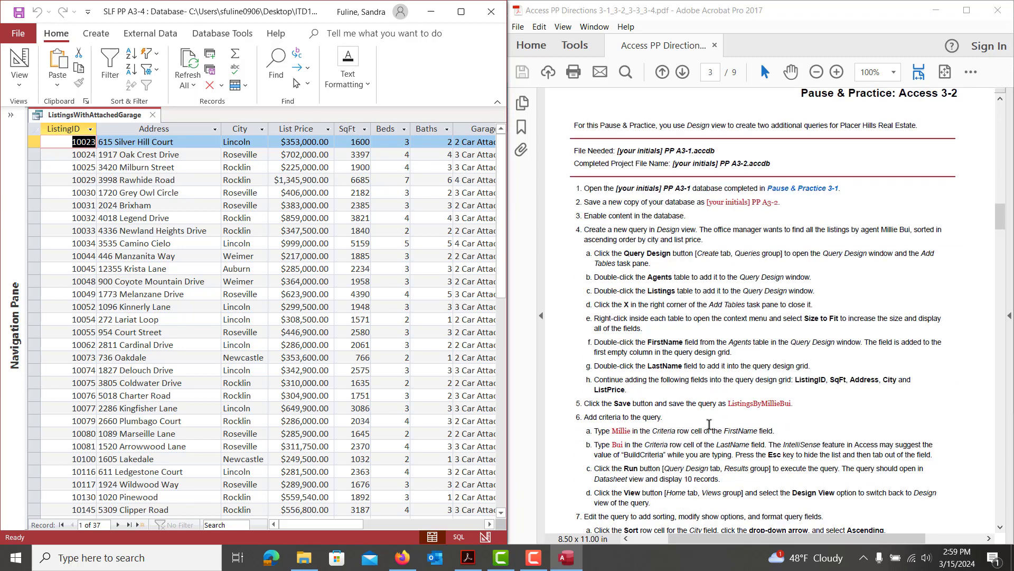
scroll(709, 424, down, 2)
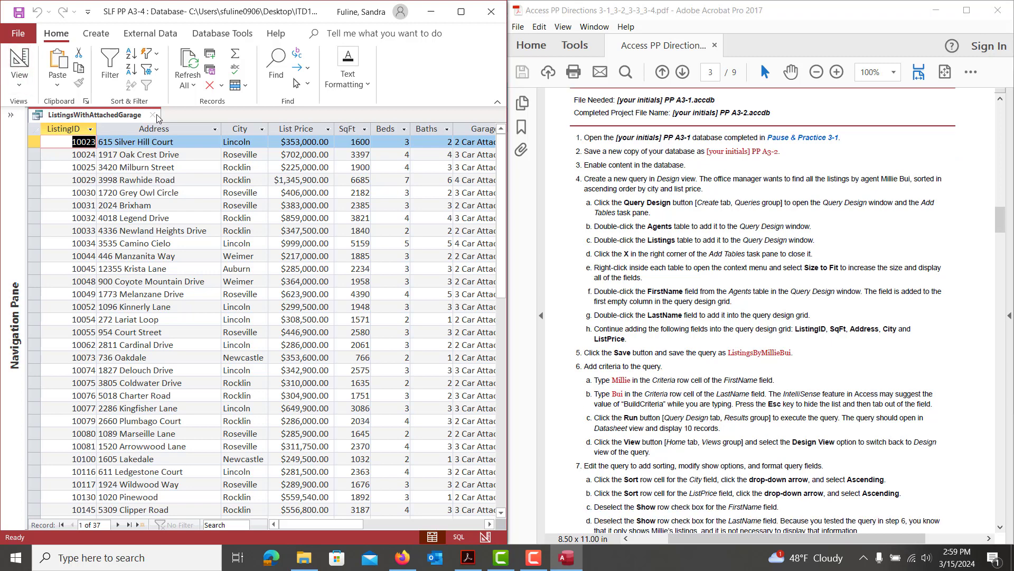
click(155, 115)
Create a new query in Design view and add the Agents and Listings tables to it
click(102, 42)
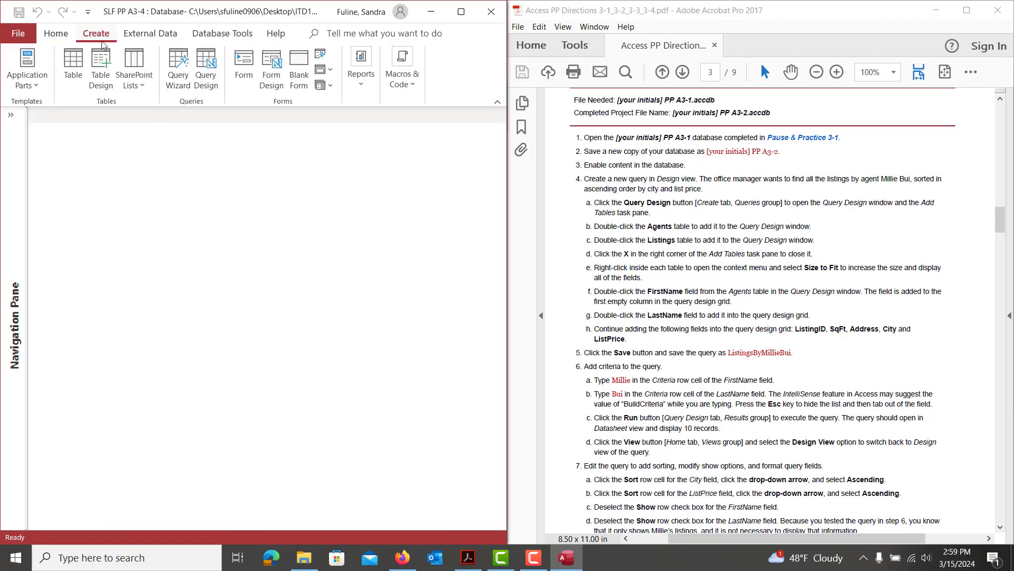
click(207, 81)
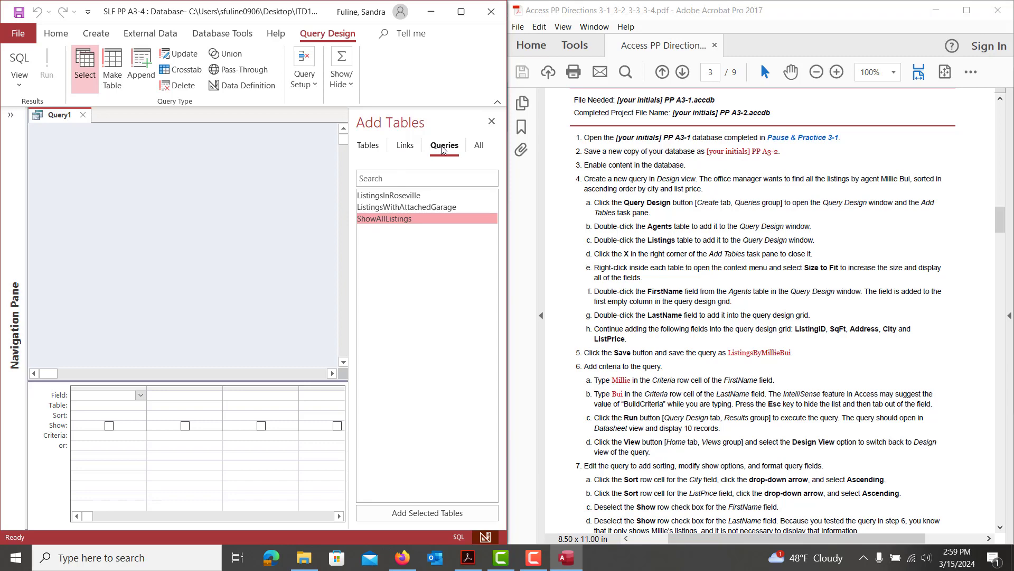
click(372, 148)
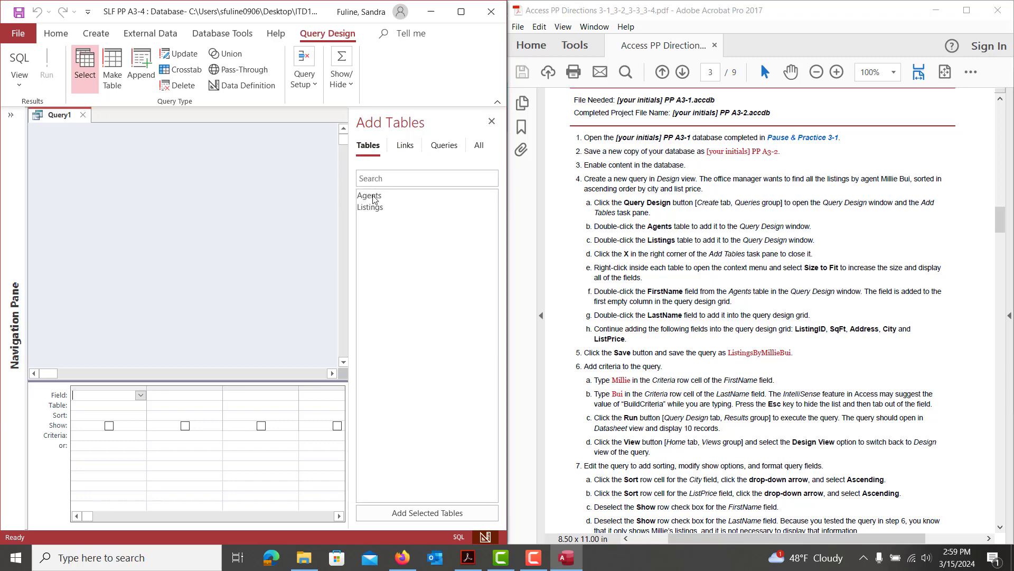
drag(372, 207, 369, 197)
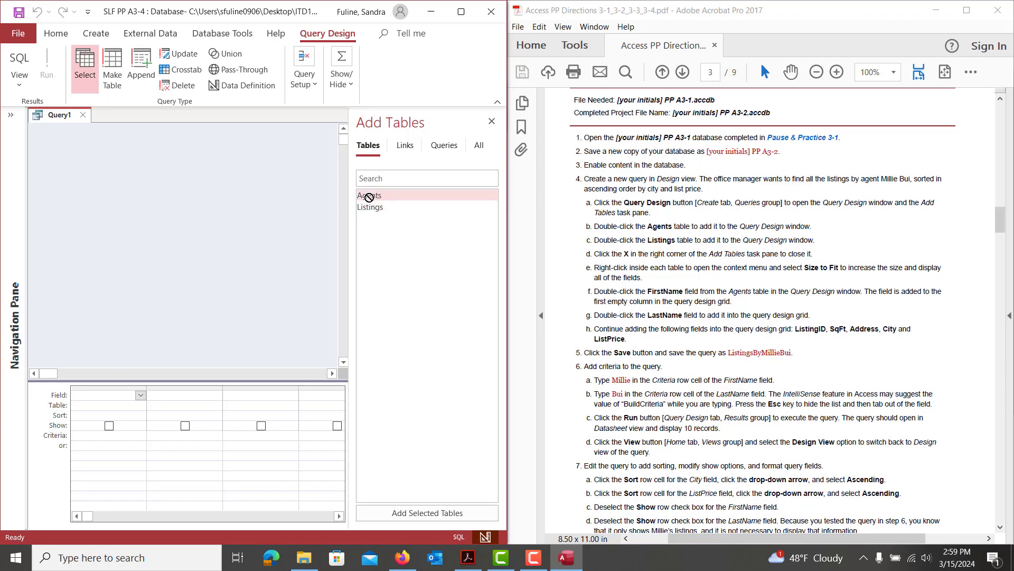
shift+click(378, 209)
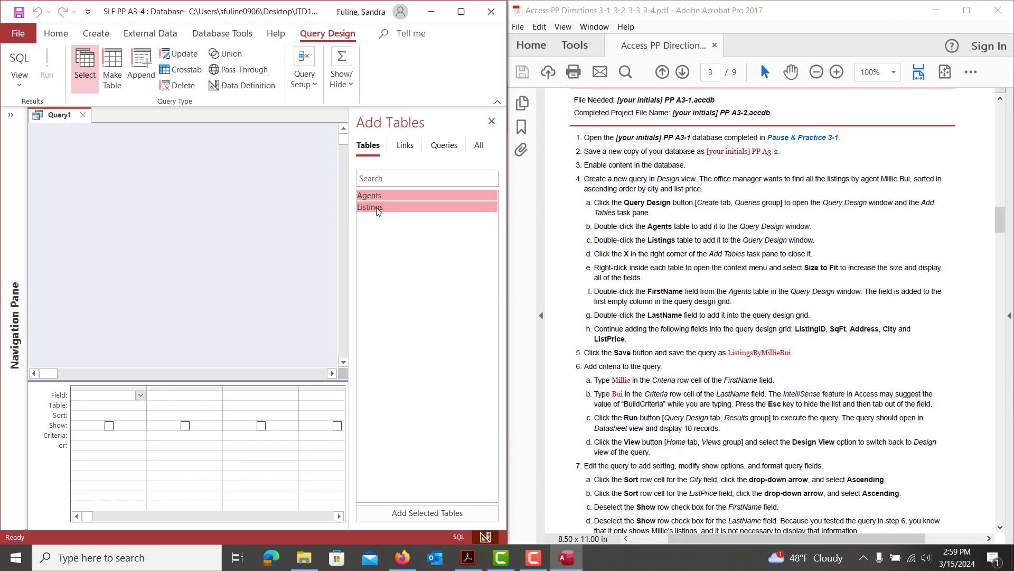
click(403, 513)
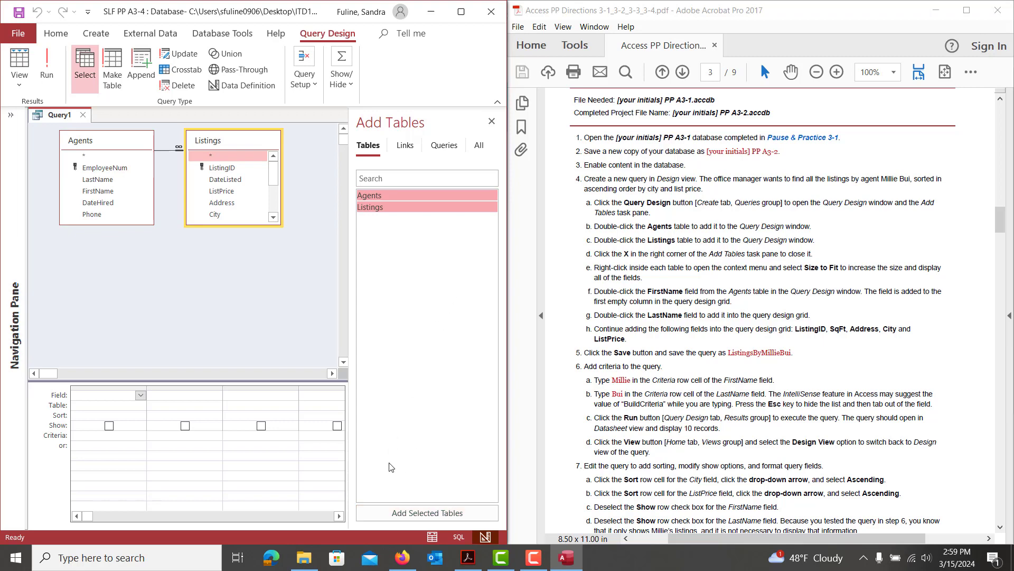
Close the Add Tables pane and enlarge the Agents and Listings field lists so all their fields fit
click(492, 122)
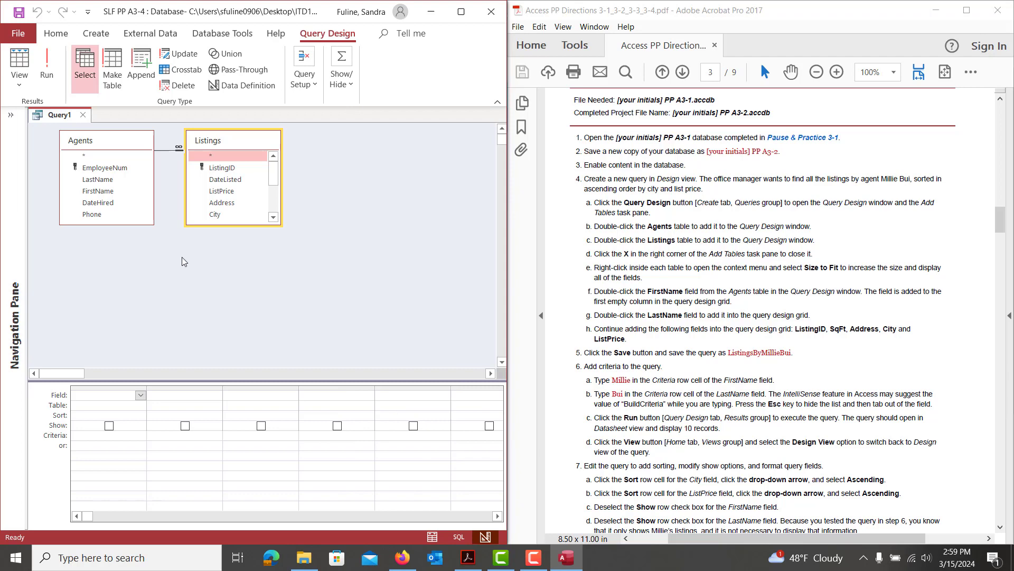
drag(130, 225, 128, 250)
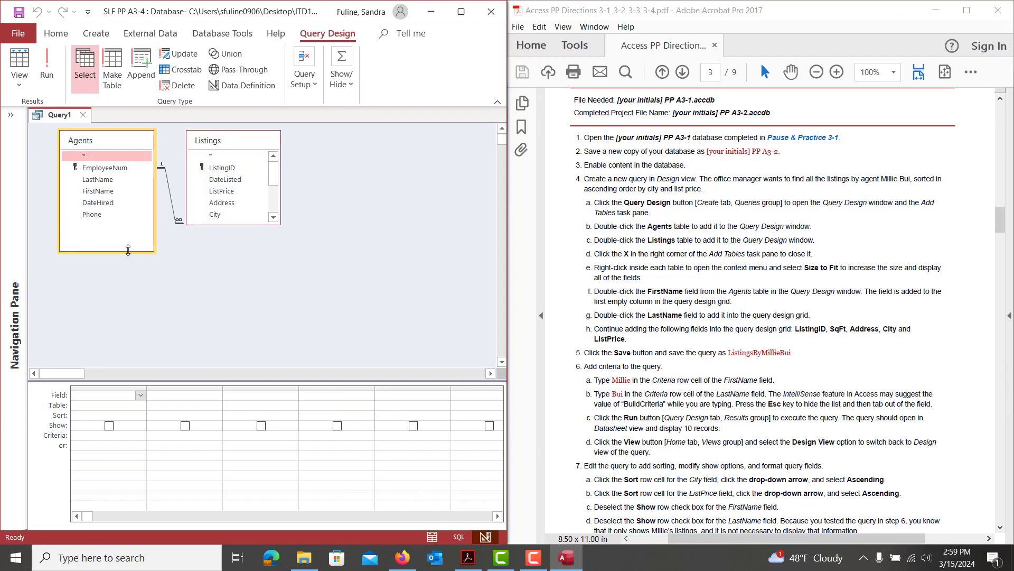
drag(232, 225, 232, 314)
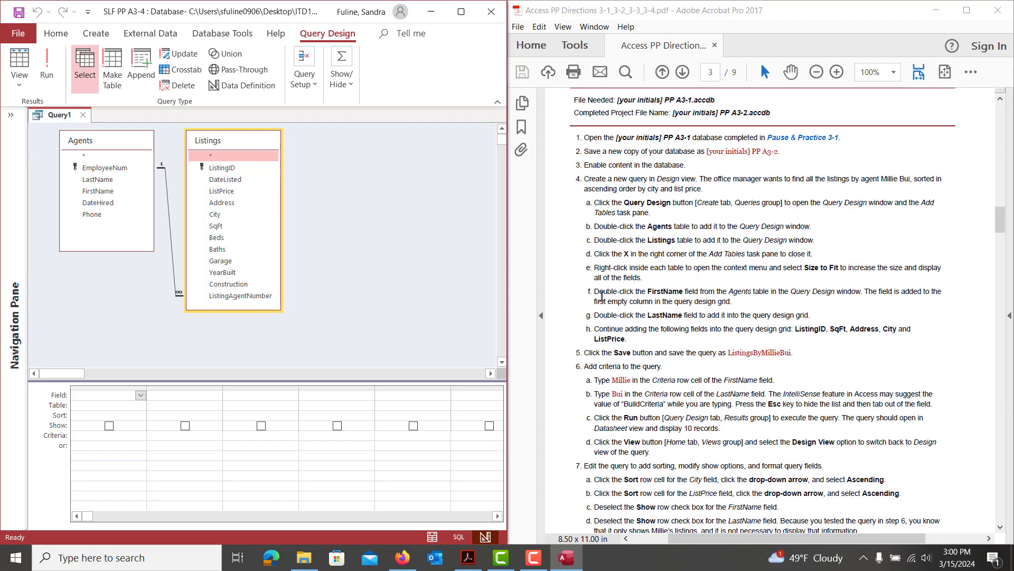
Size the Listings field list to fit all of its fields in the query design window
click(245, 212)
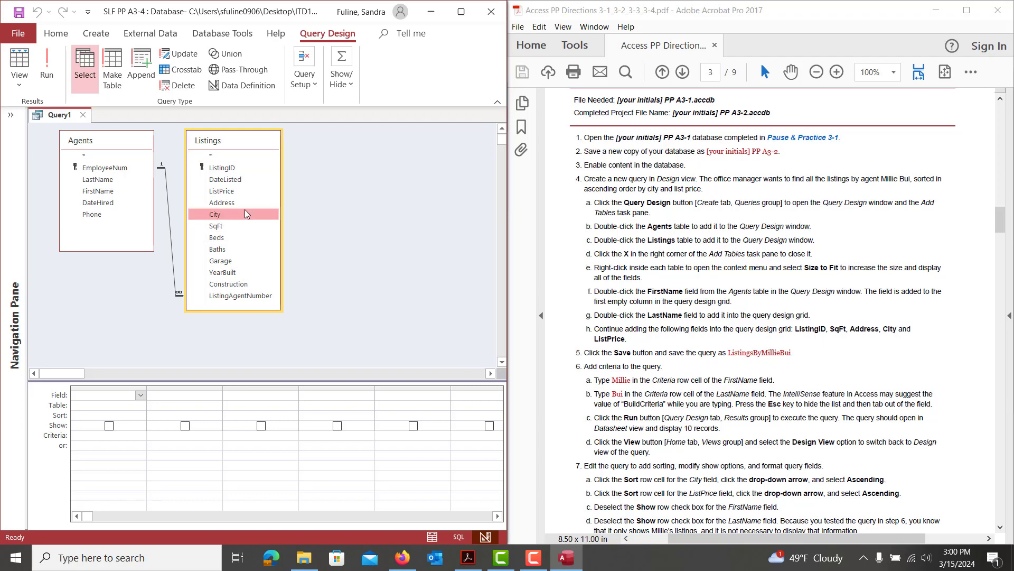
right_click(245, 213)
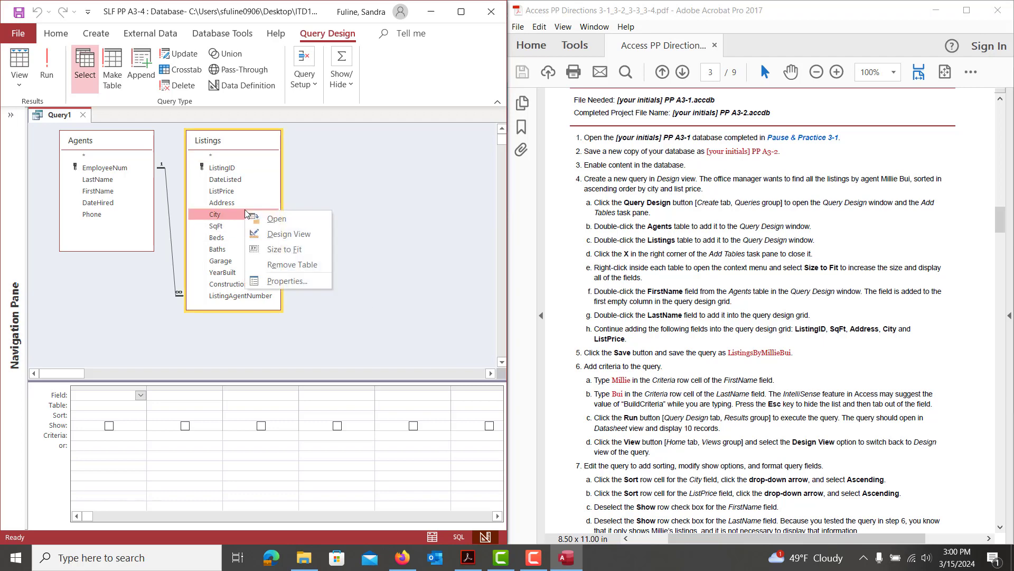
click(290, 252)
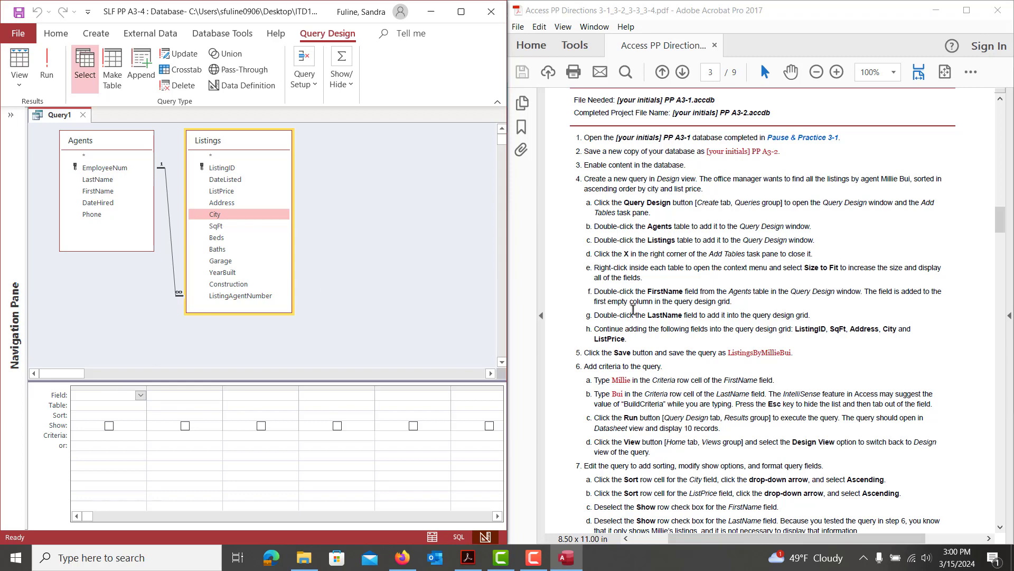
Add FirstName and LastName from Agents to the query grid and enter the agent's first and last name from the directions as criteria
double_click(98, 192)
double_click(95, 179)
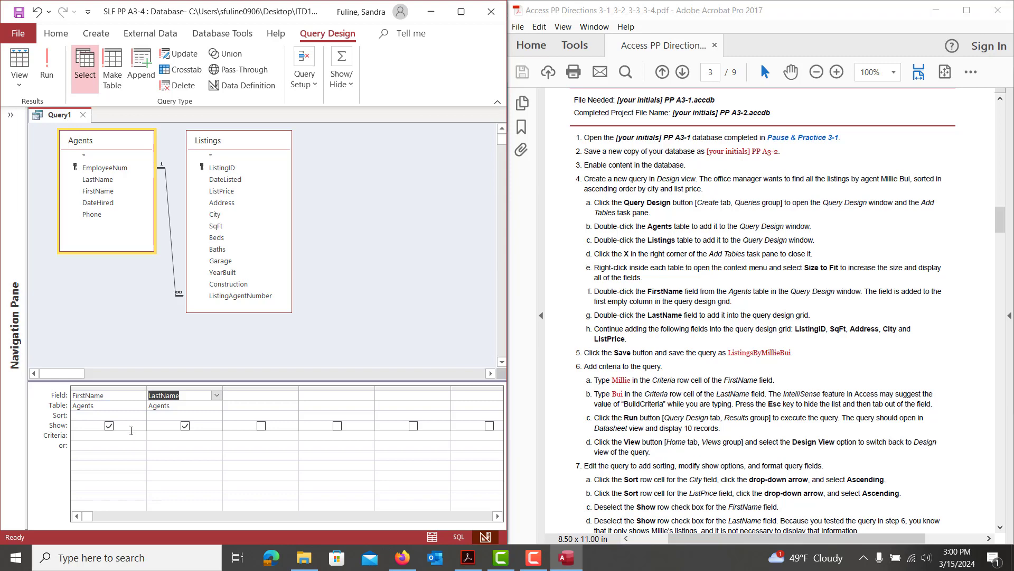
text(Millie)
key(Tab)
text(B)
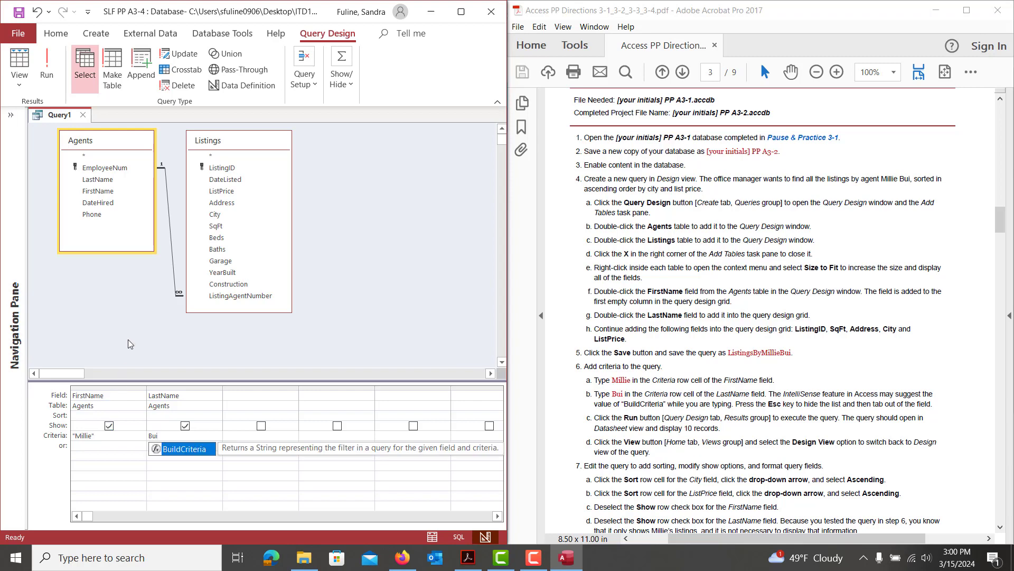
text(ui)
key(Escape)
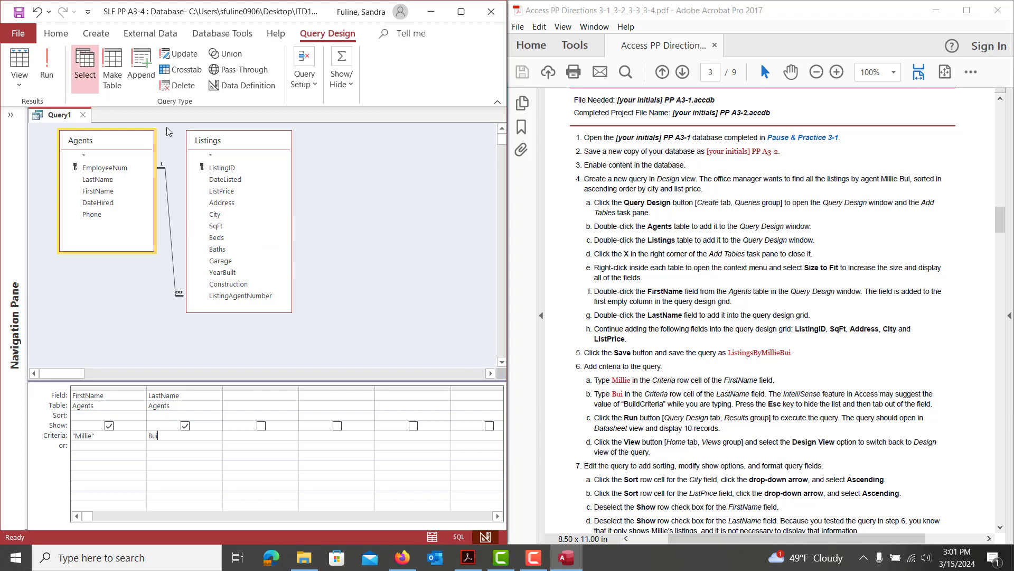
Run the query to check the agent's records, return to Design view and read the sorting directions in the PDF
click(49, 63)
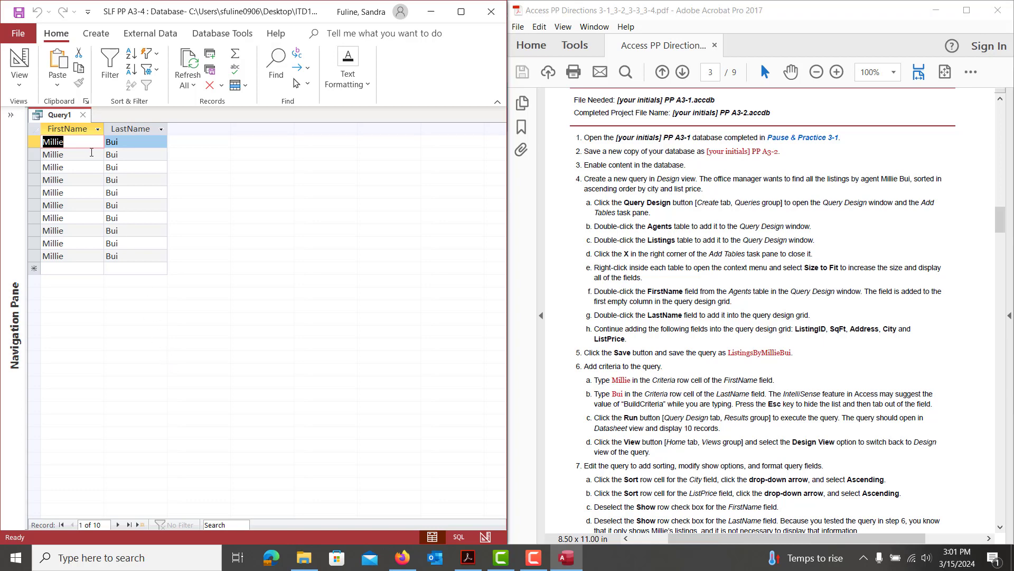
click(21, 59)
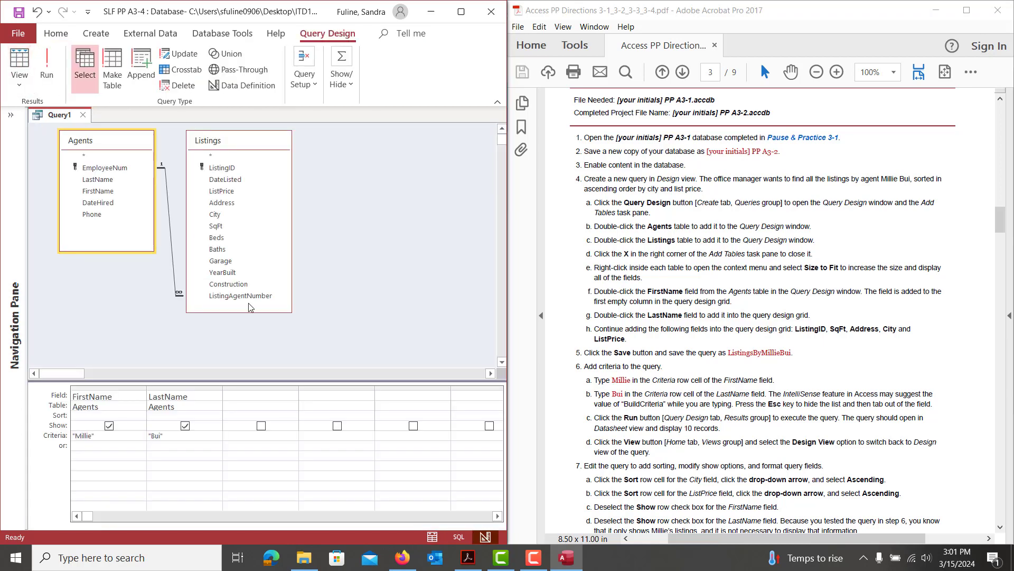
scroll(643, 375, down, 3)
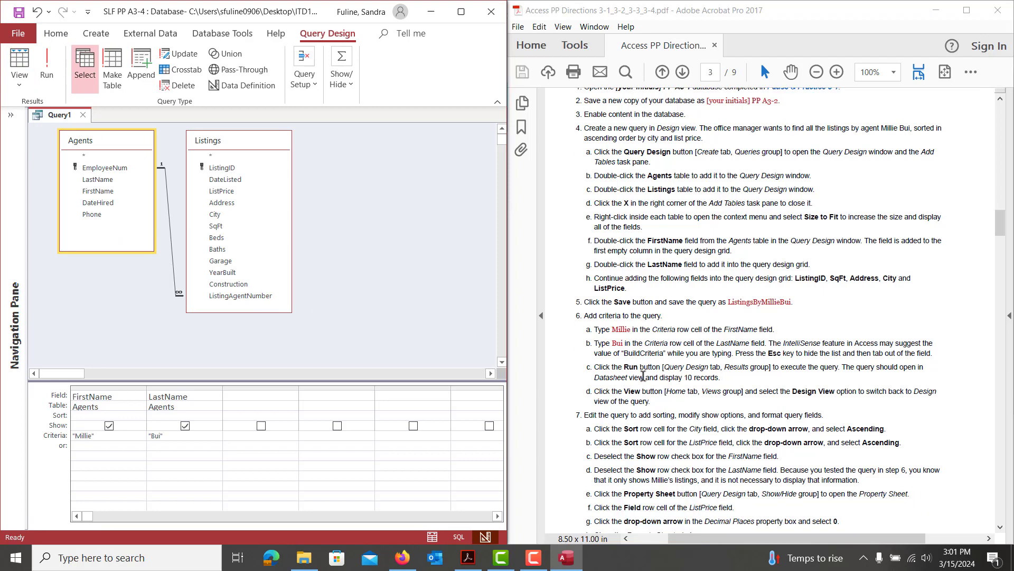
scroll(643, 375, down, 5)
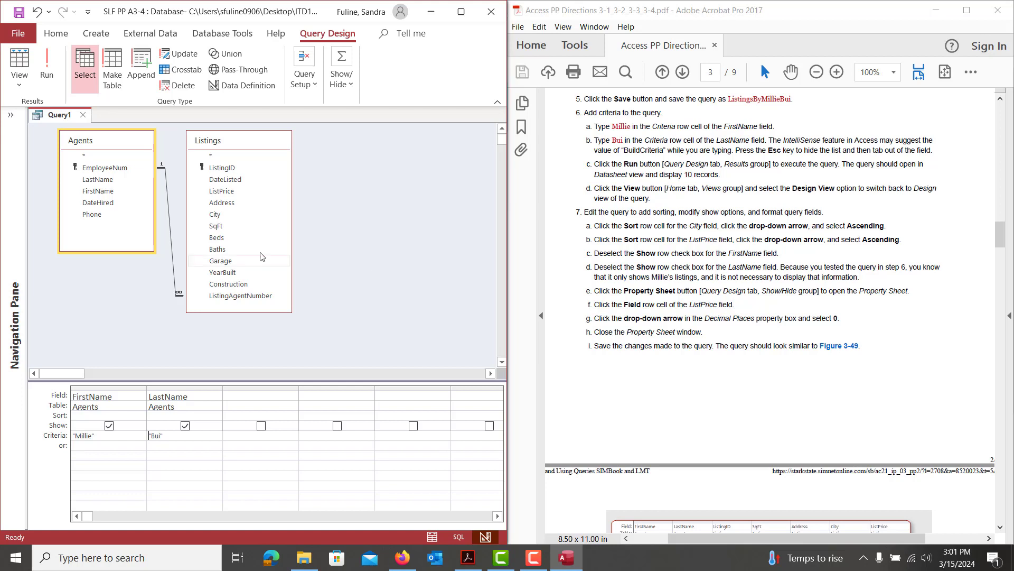
Add the City field from Listings to the query grid and sort it Ascending
double_click(224, 216)
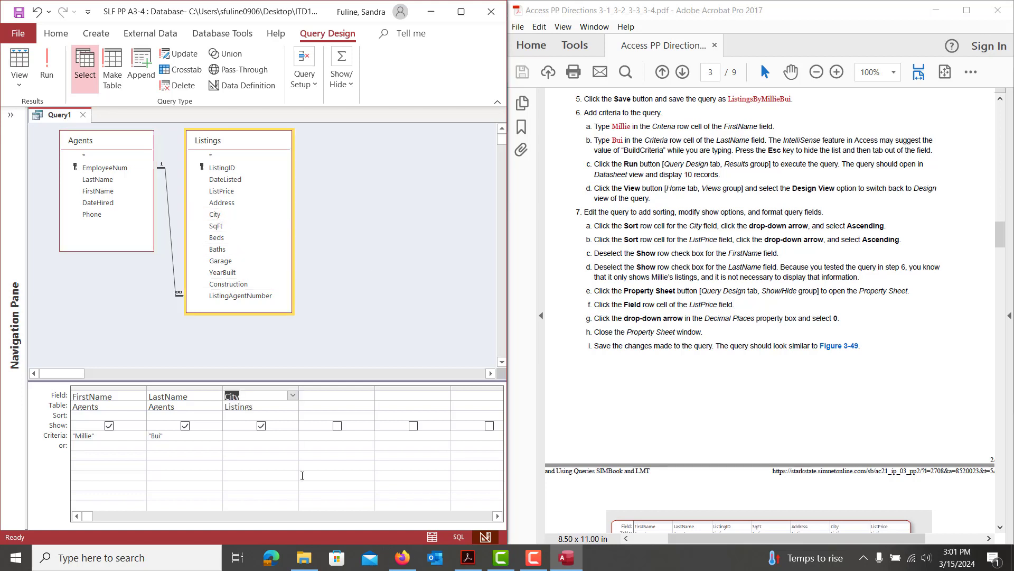
click(284, 417)
click(293, 415)
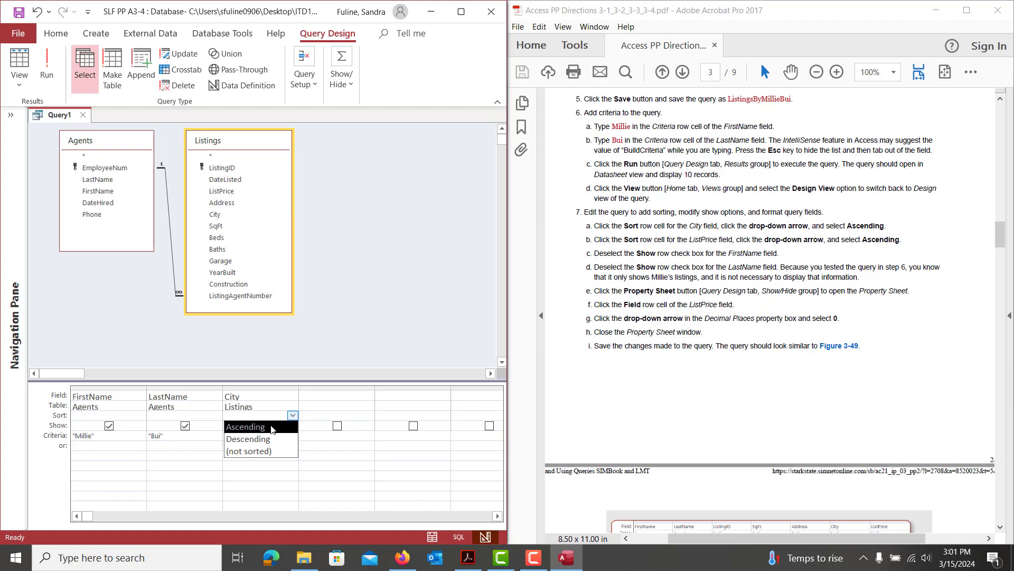
click(271, 427)
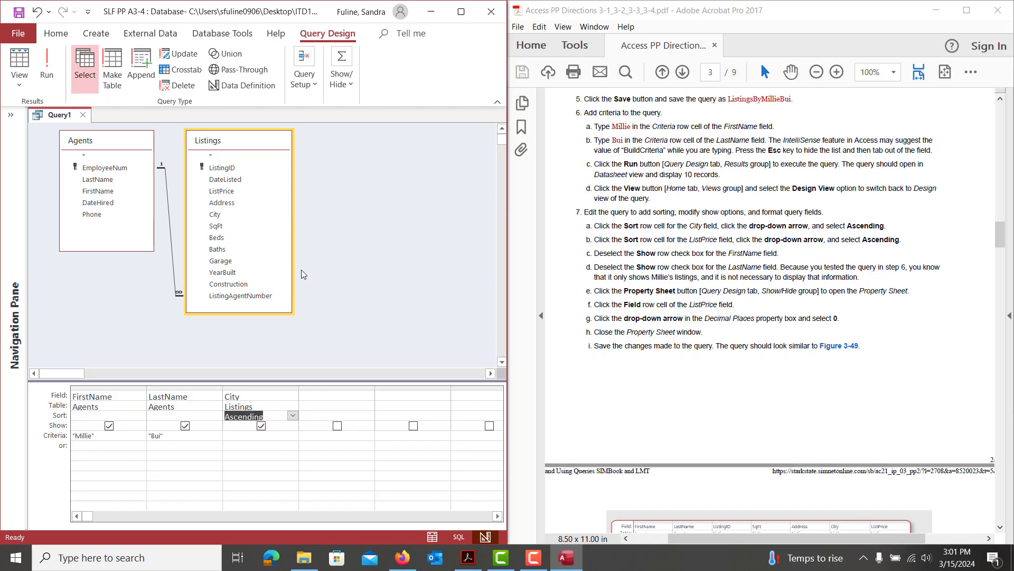
Add the ListPrice field from Listings to the query grid and remove its duplicate column
double_click(222, 190)
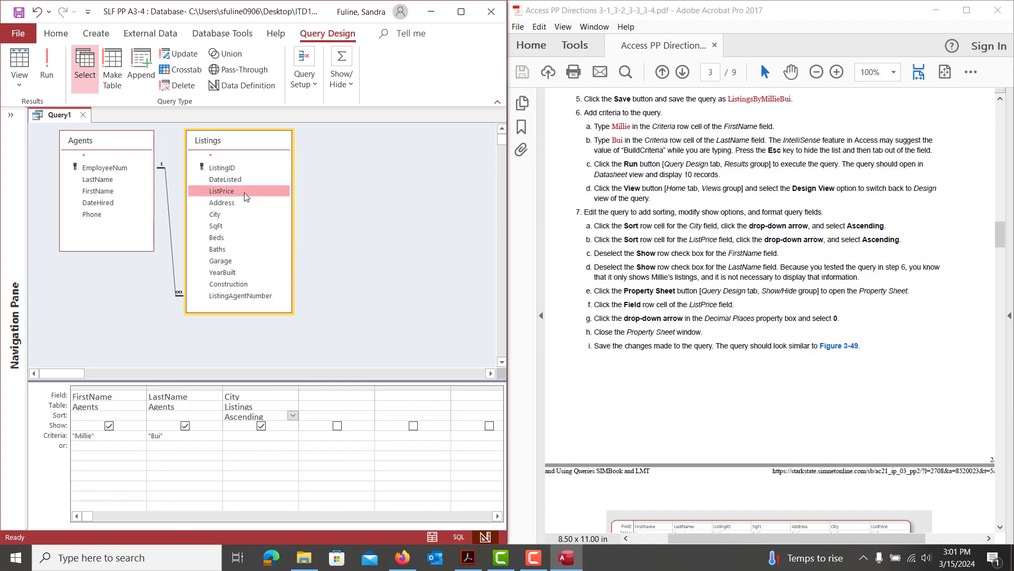
double_click(221, 191)
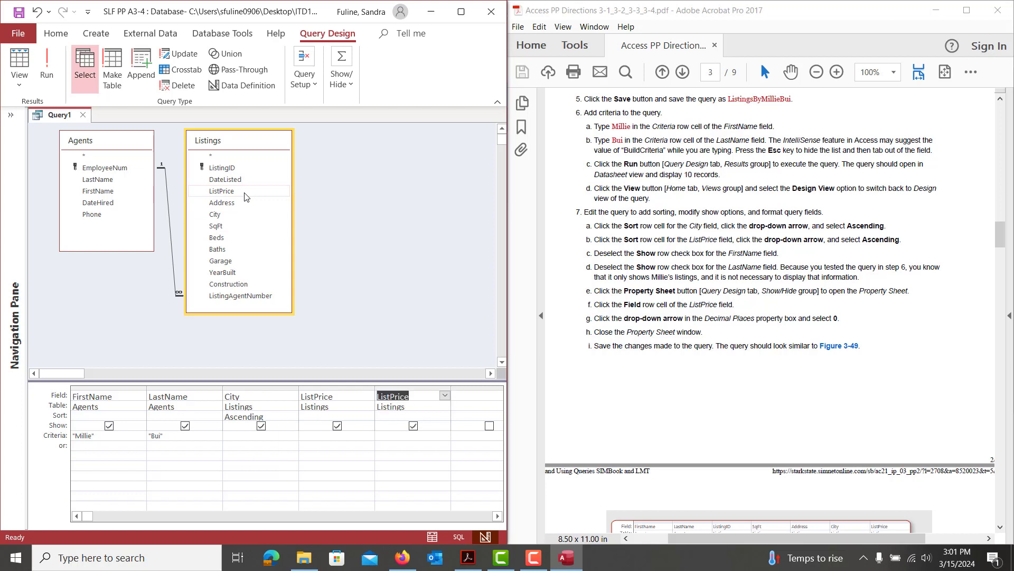
click(410, 389)
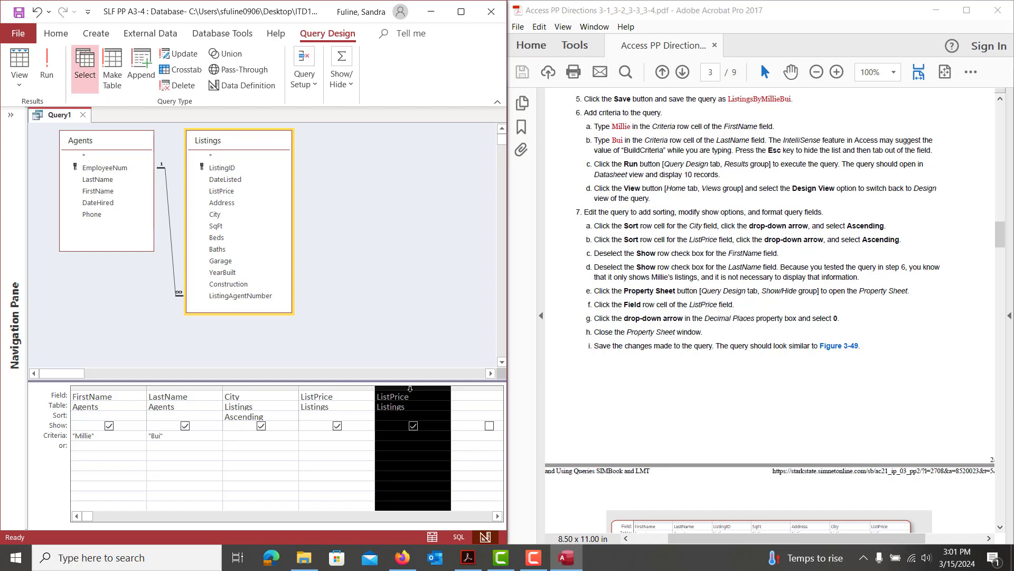
key(Delete)
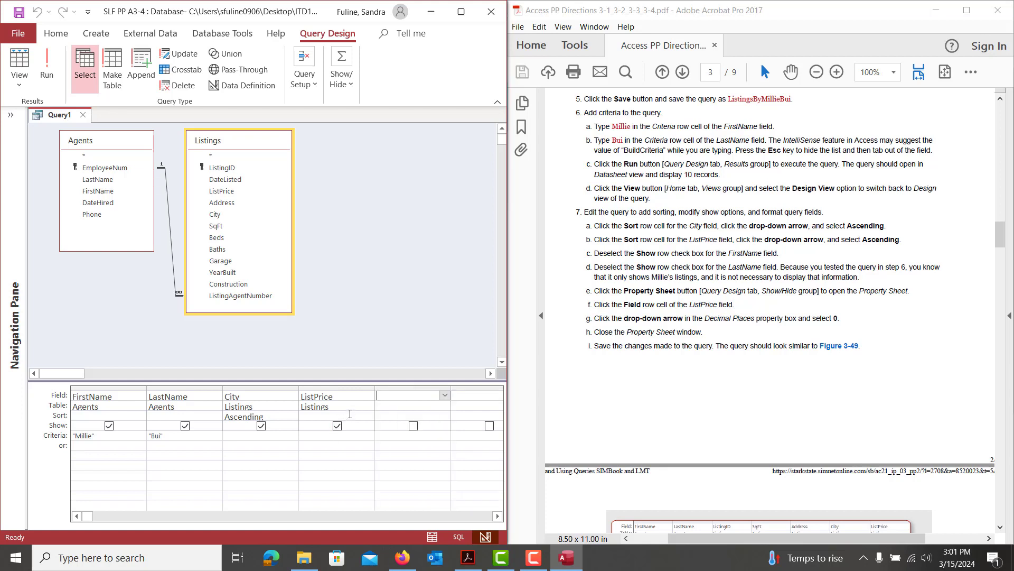
Sort the ListPrice field Ascending and exclude the FirstName and LastName fields from the query's displayed output
click(349, 415)
click(369, 416)
click(353, 427)
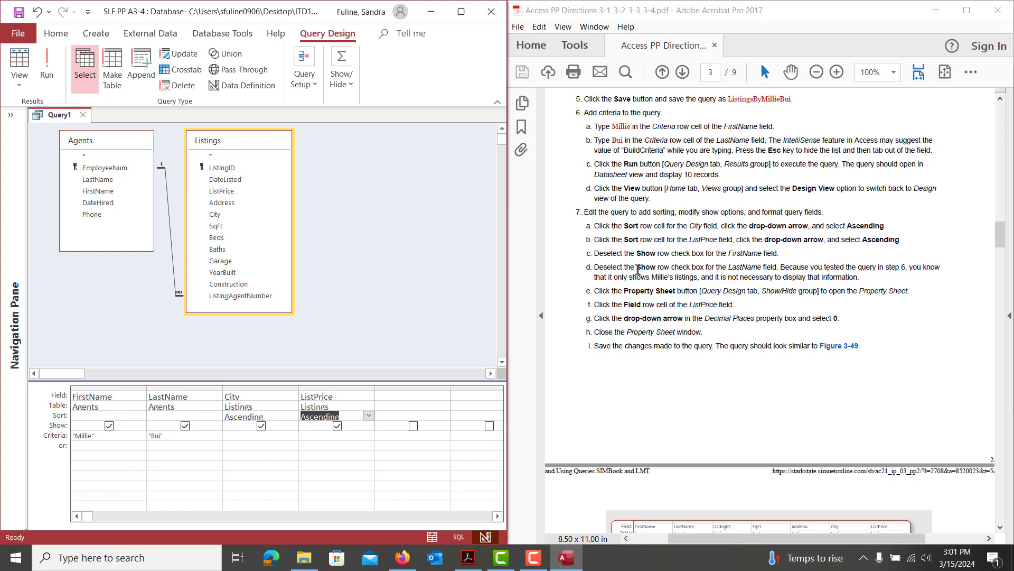
click(109, 425)
click(185, 427)
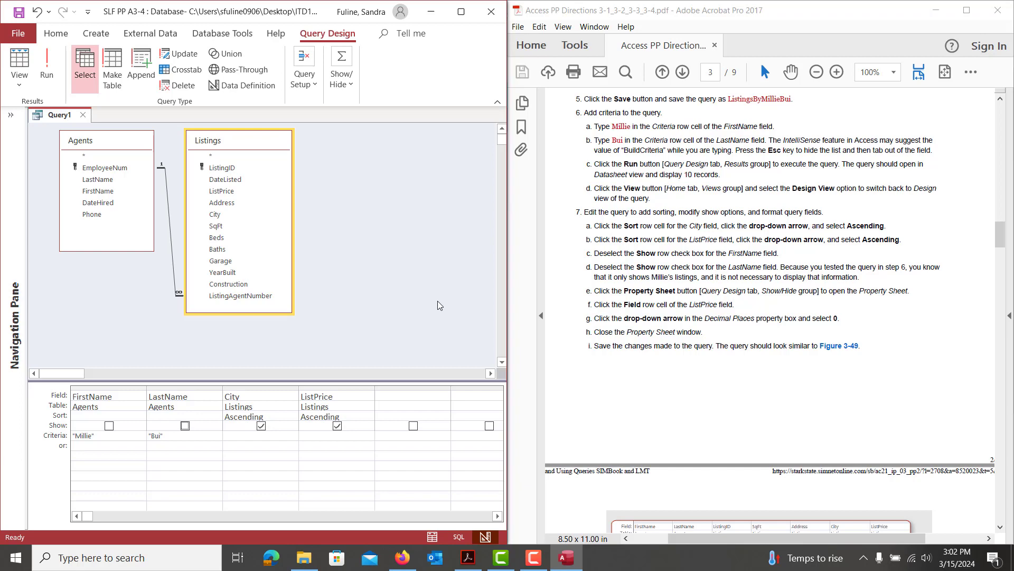
Set the ListPrice field's Decimal Places property to 0 and close the Property Sheet
key(alt+Return)
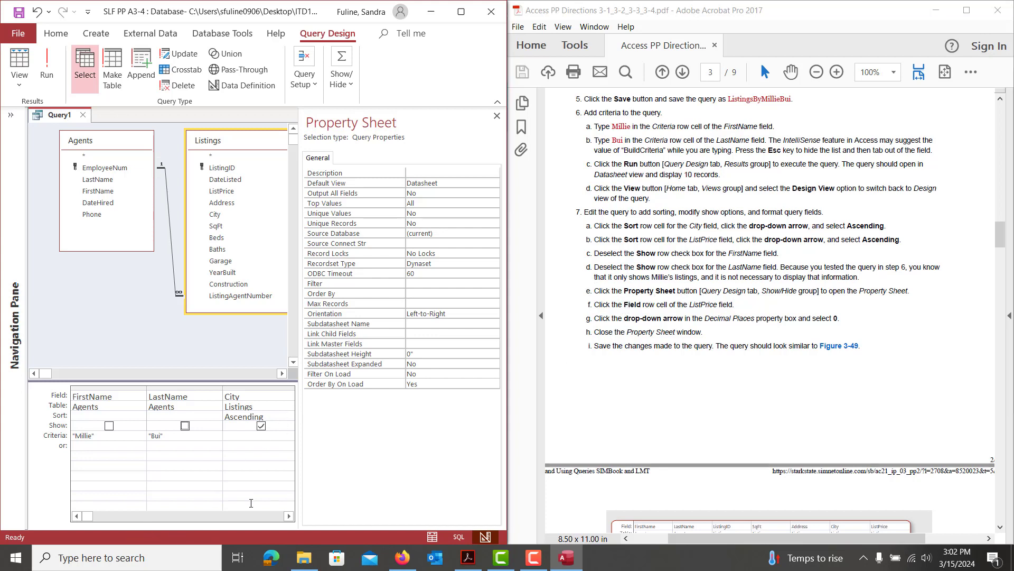
click(288, 516)
click(289, 516)
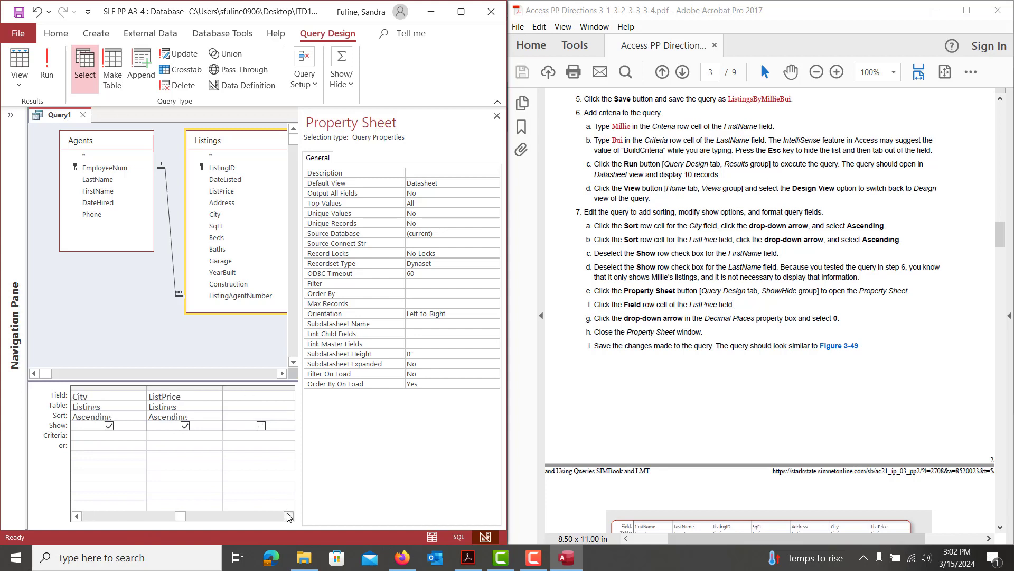
click(198, 395)
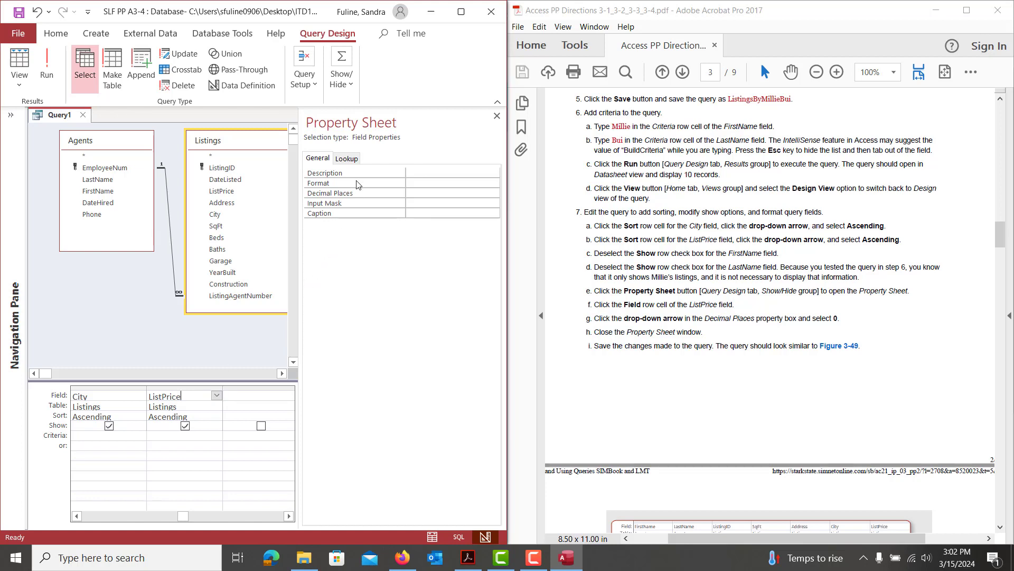
click(446, 194)
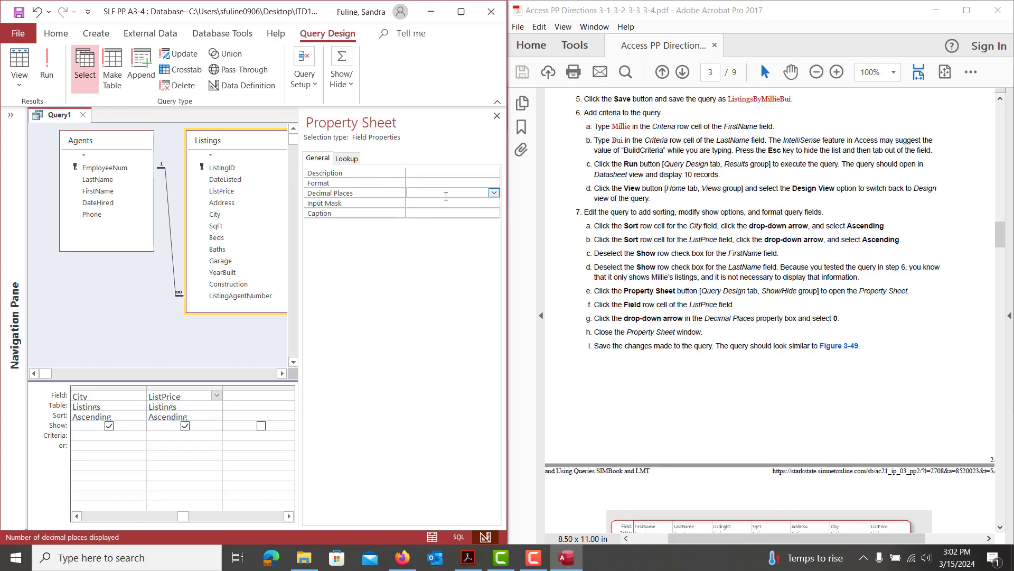
click(494, 193)
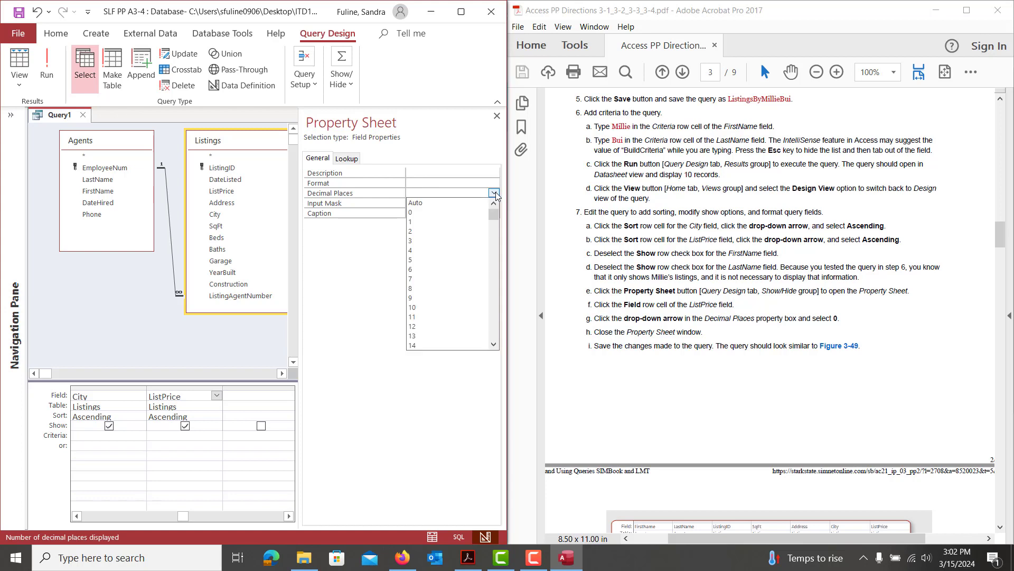
click(456, 213)
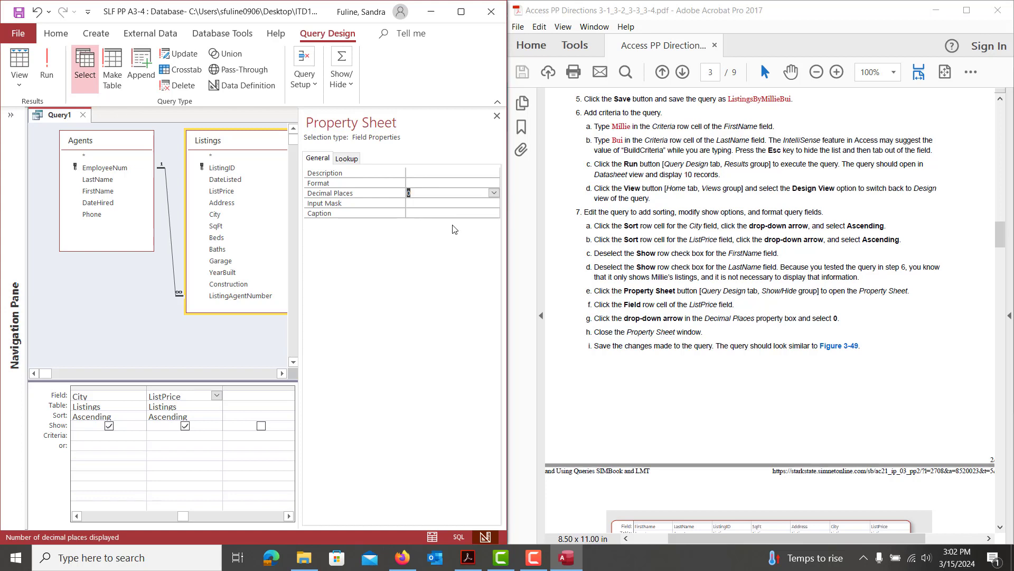
click(497, 115)
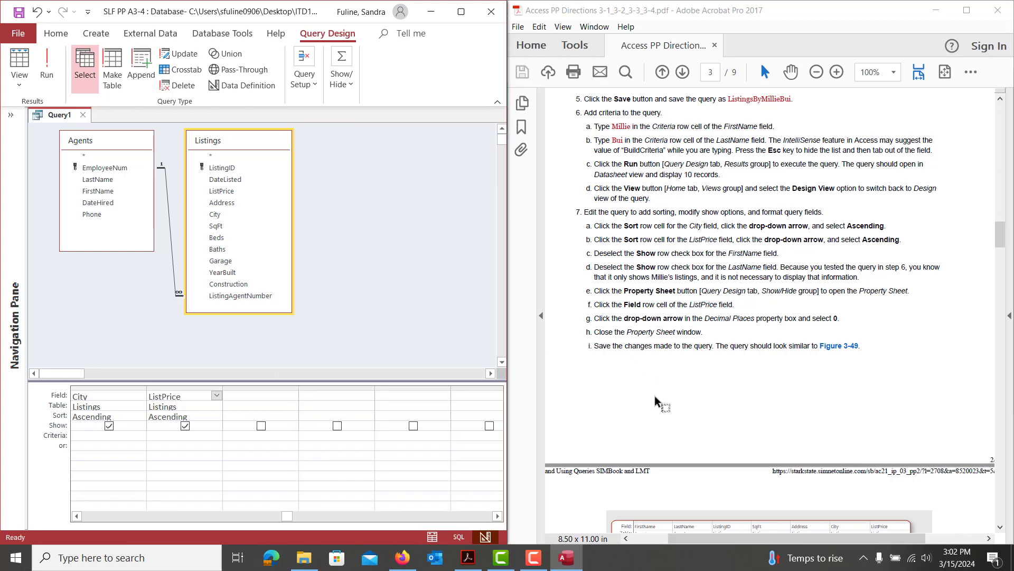
Check Figure 3-49 in the directions and insert the Listings fields ListingID and SqFt, in that order, ahead of the City column
scroll(655, 396, down, 5)
scroll(655, 396, down, 2)
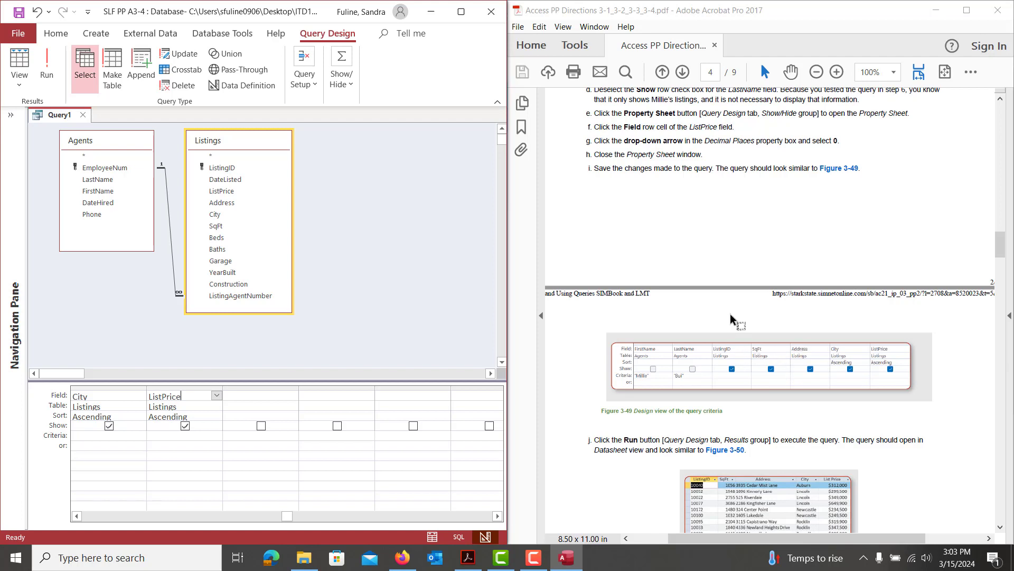
scroll(736, 255, up, 1)
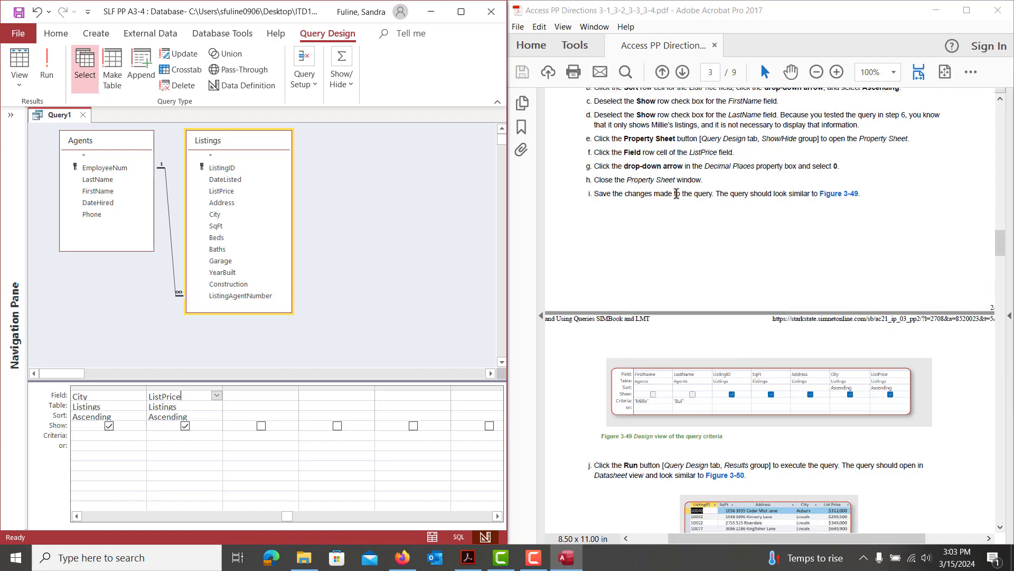
click(76, 516)
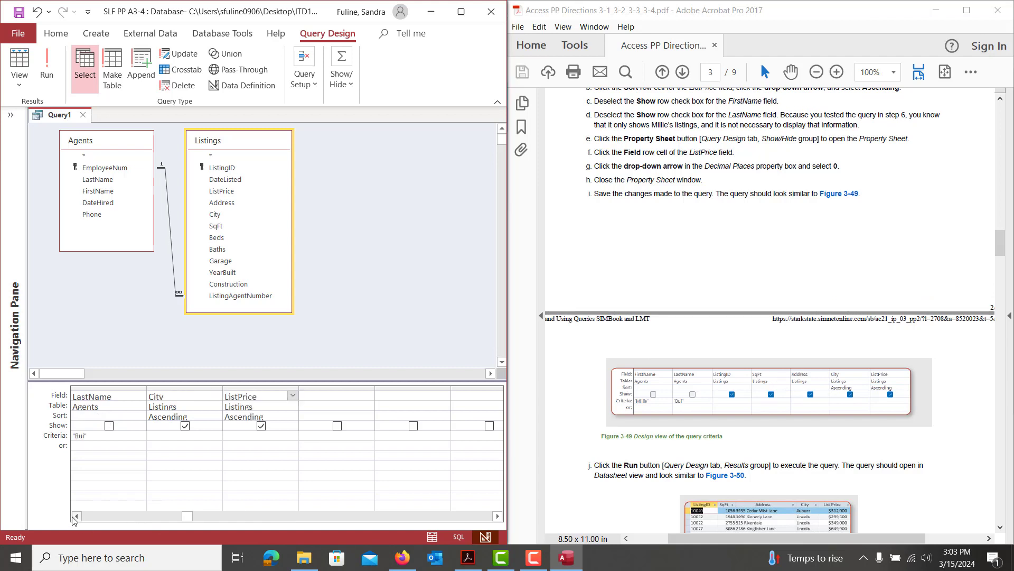
click(76, 516)
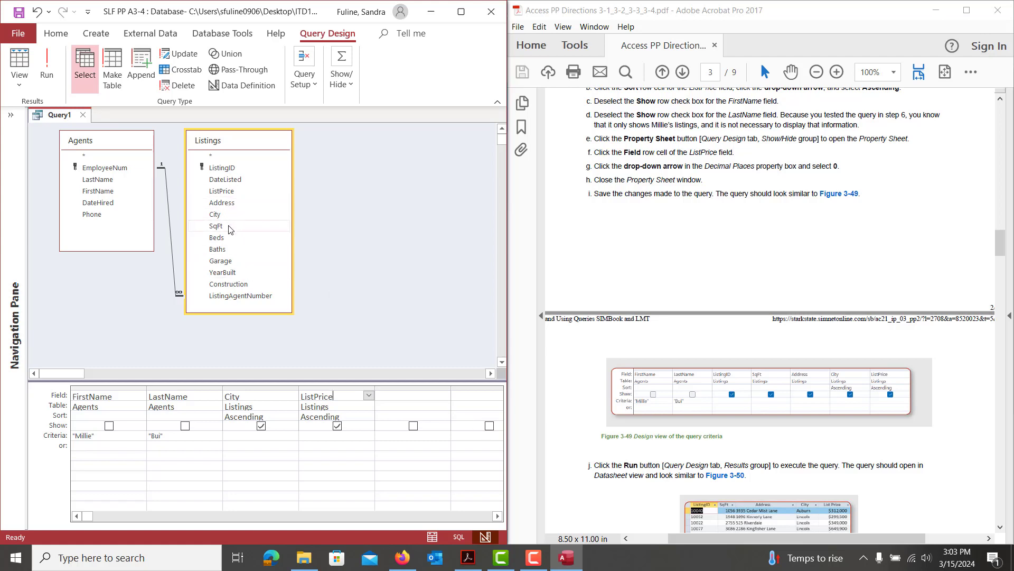
drag(230, 228, 399, 390)
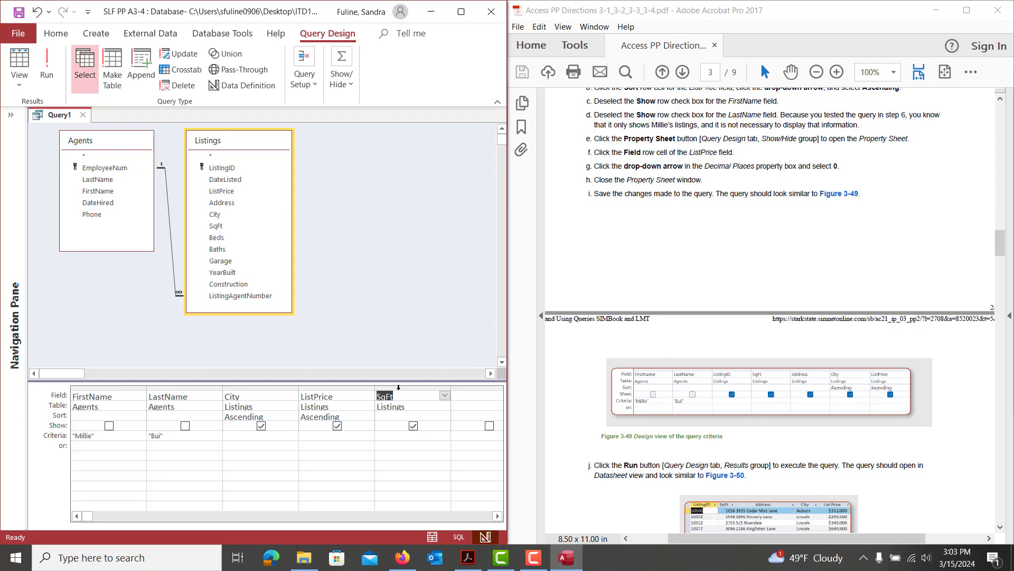
click(398, 388)
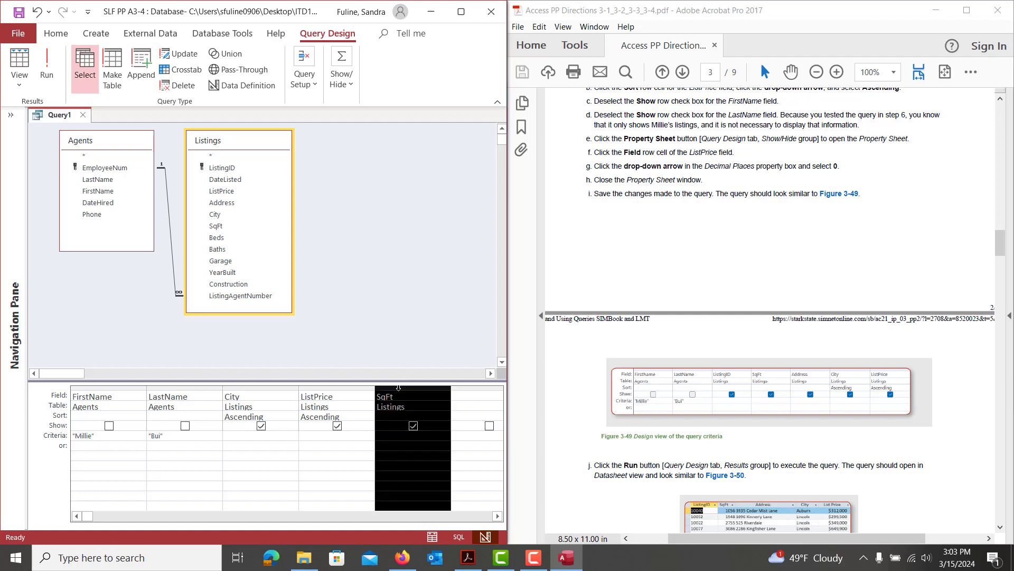
drag(398, 388, 252, 397)
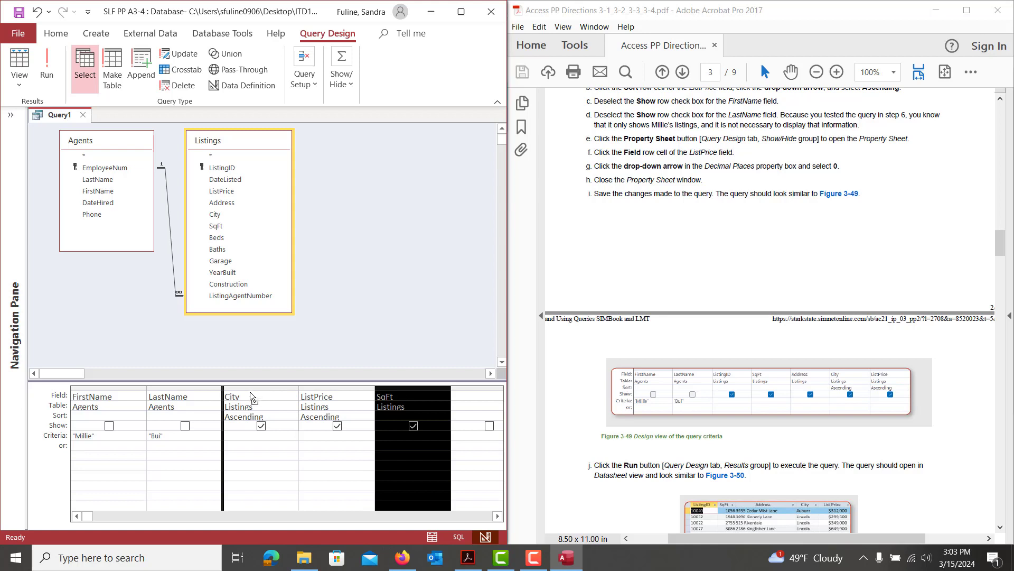
drag(251, 397, 251, 397)
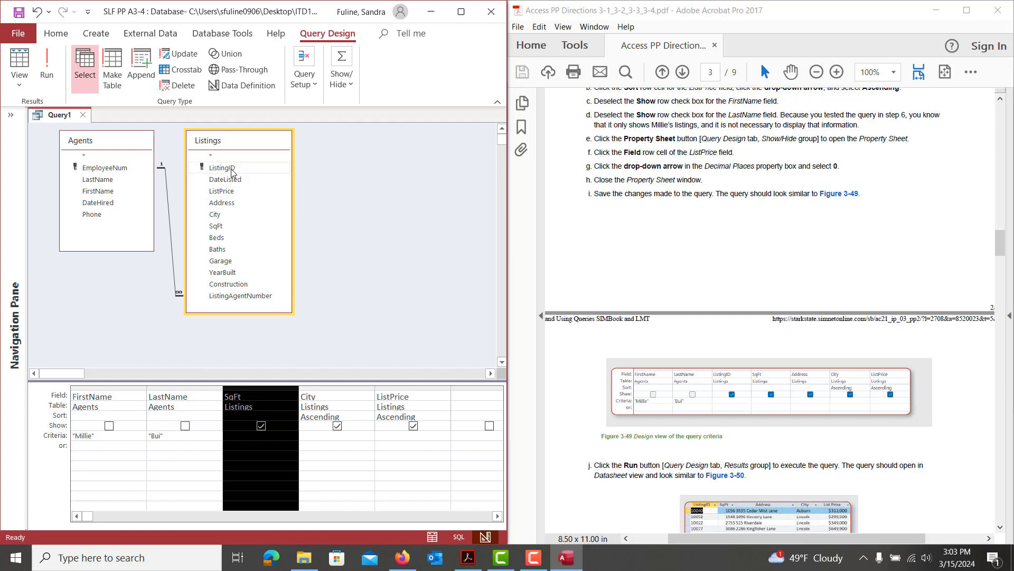
drag(231, 168, 238, 417)
click(478, 387)
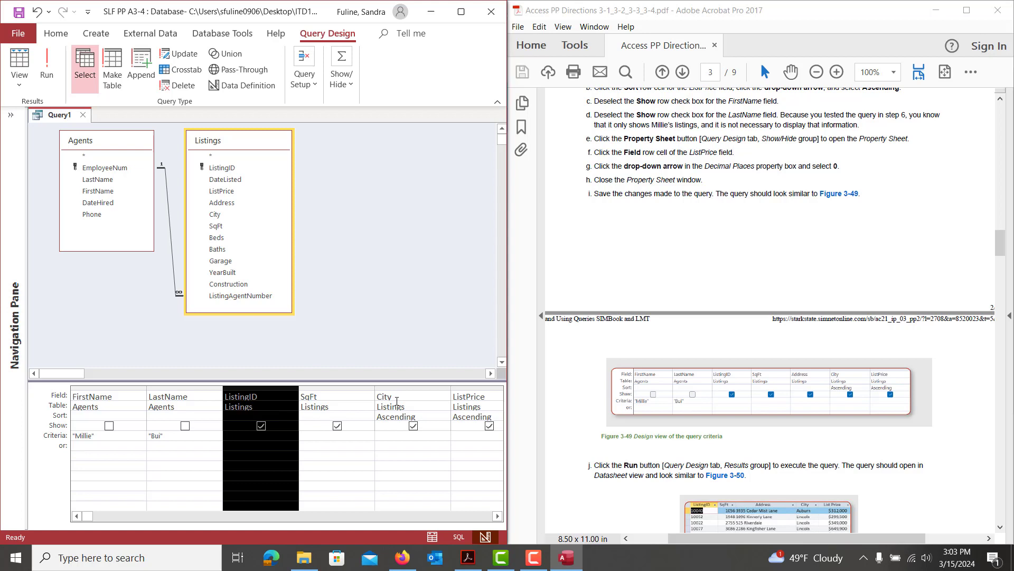
Add the Address field from Listings to the query grid and place its column ahead of City
click(221, 204)
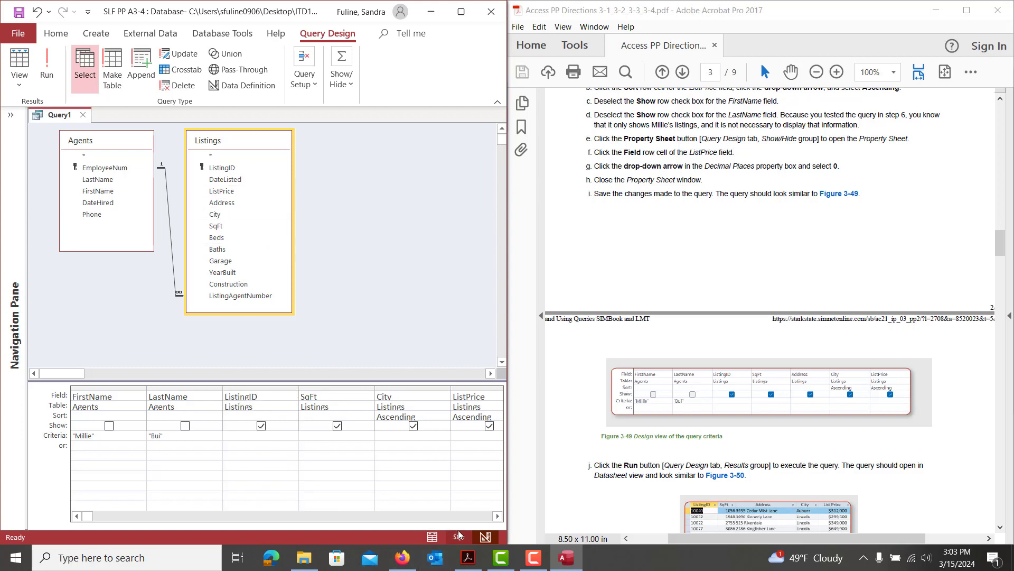
click(498, 516)
click(498, 516)
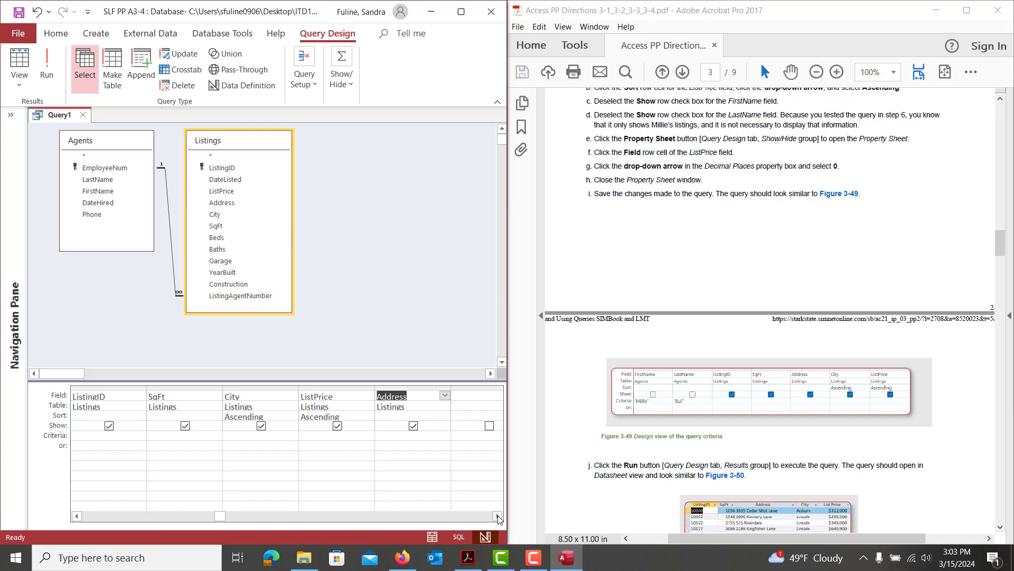
click(398, 385)
drag(398, 386, 238, 397)
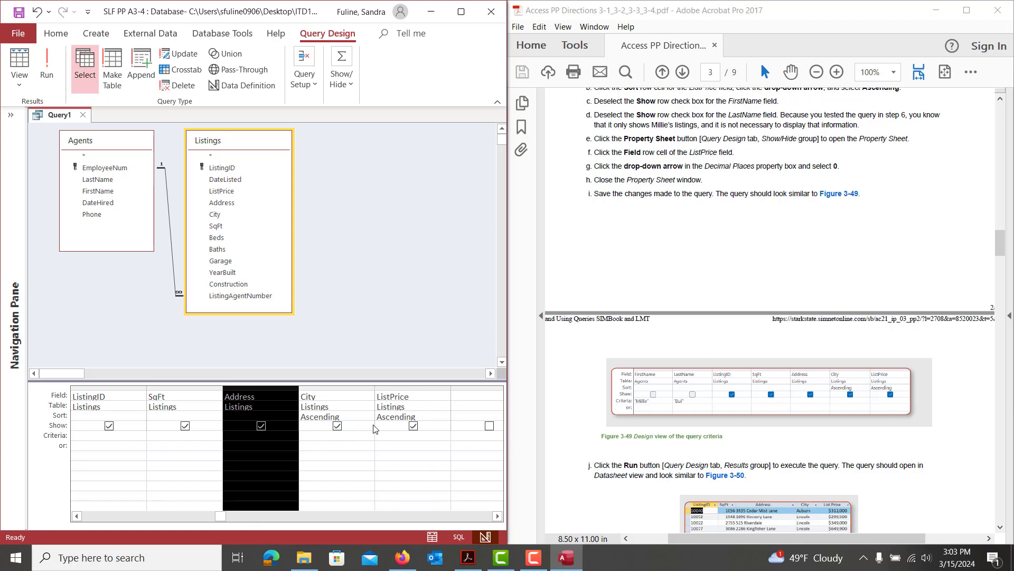
Run the query, look up its required name in step 5 of the directions, and save it under that name
scroll(675, 426, down, 5)
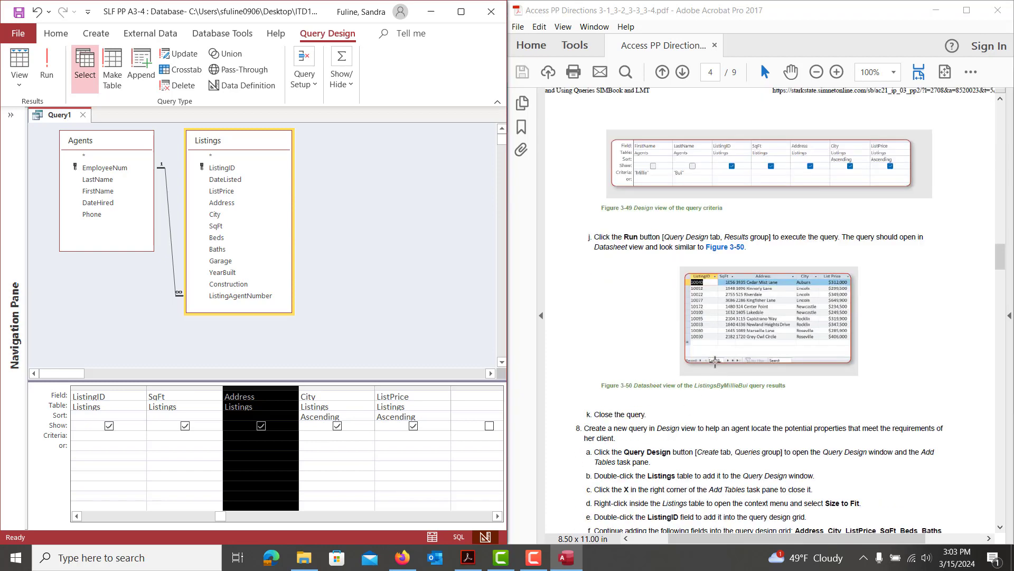
click(48, 62)
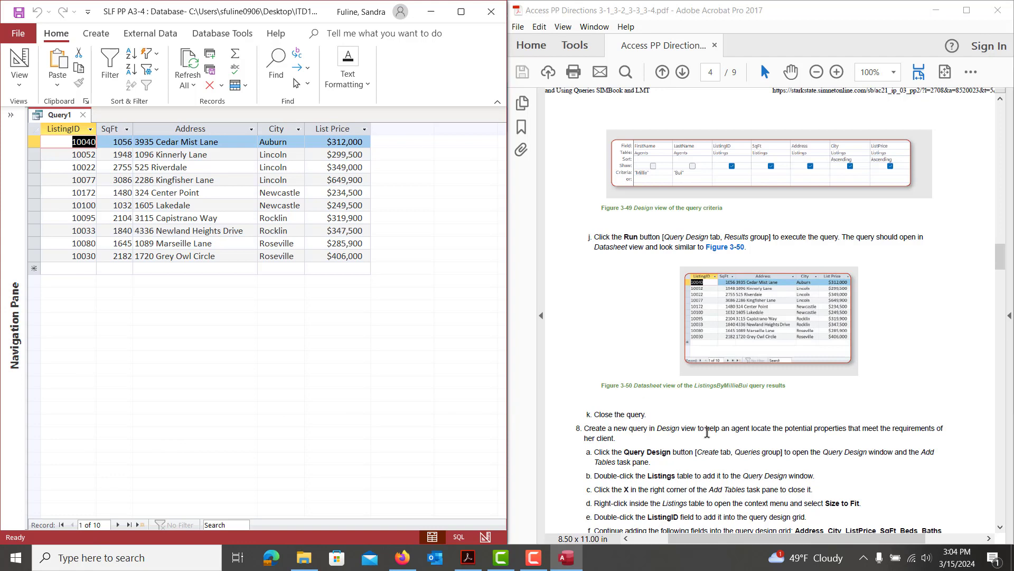
scroll(707, 432, down, 3)
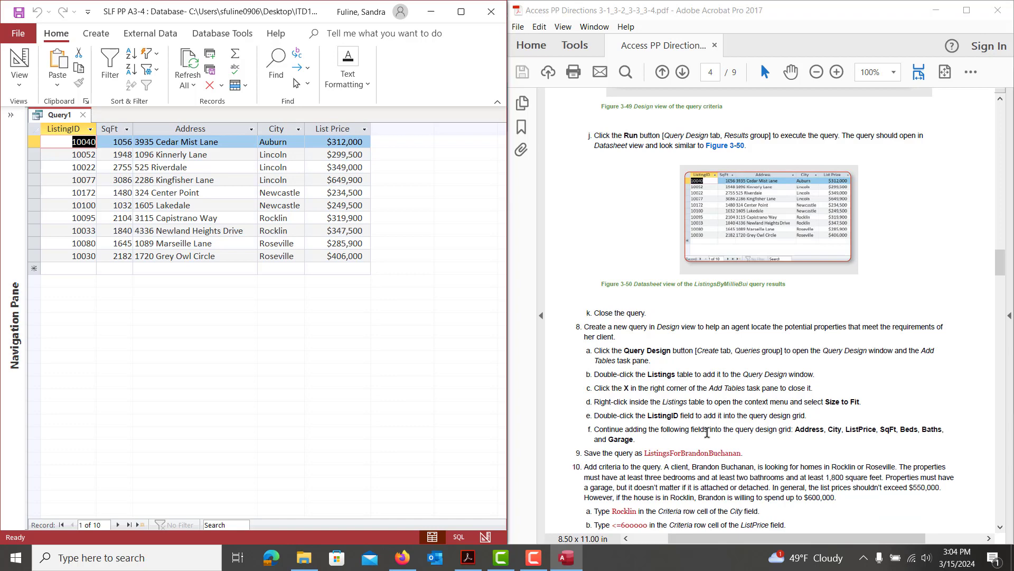
scroll(707, 432, up, 10)
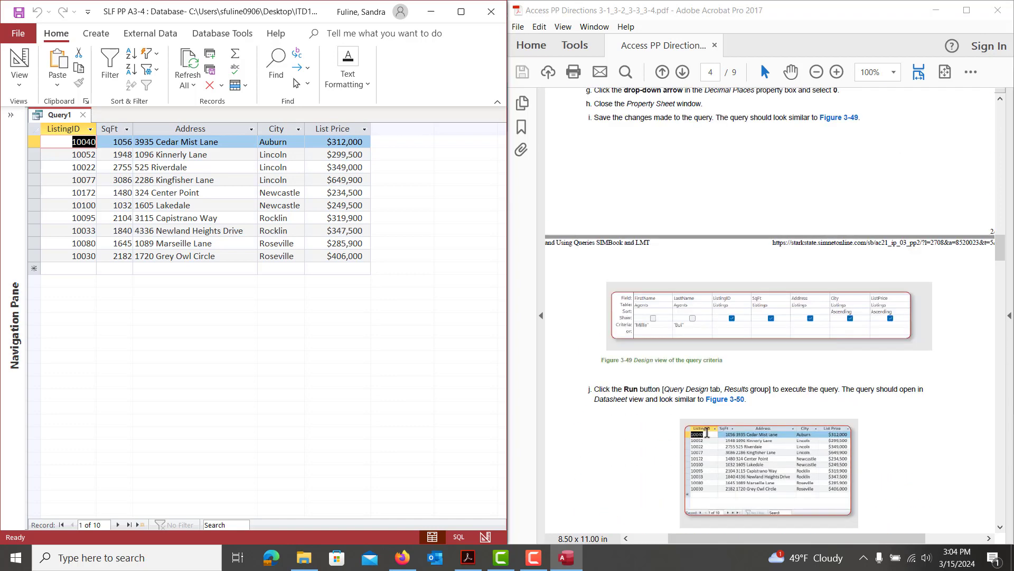
scroll(706, 432, up, 5)
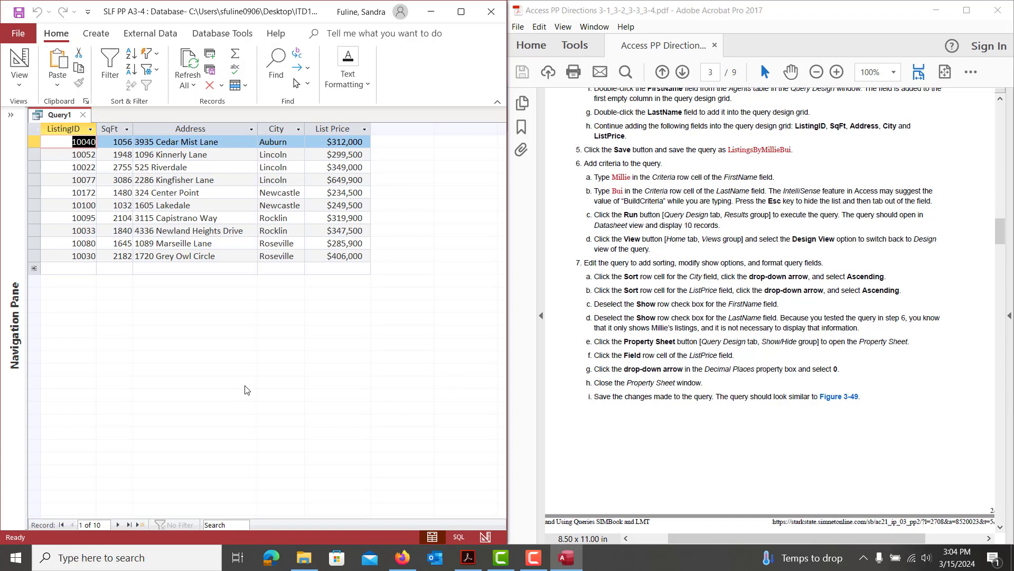
key(ctrl+s)
key(BackSpace)
text(Li)
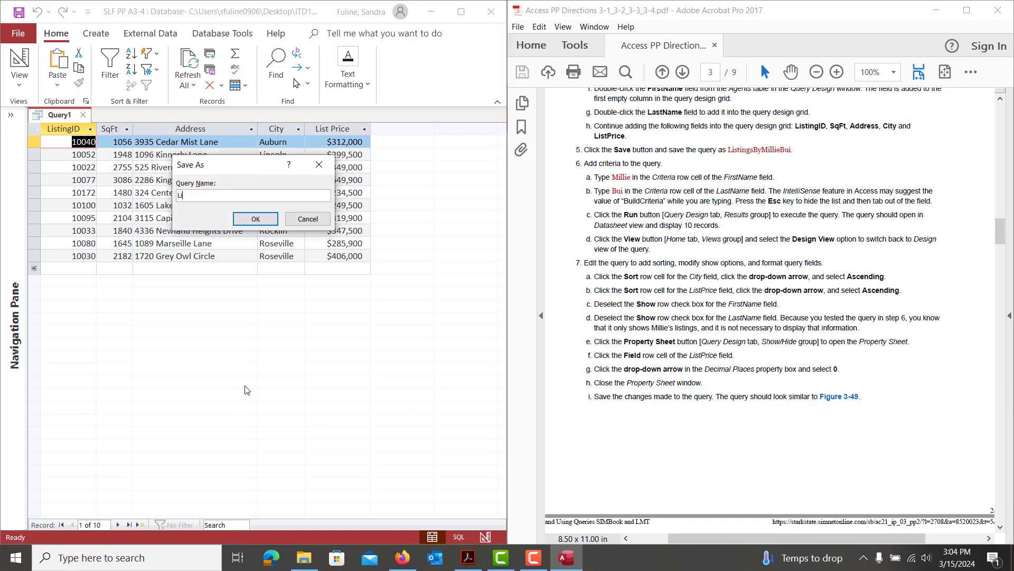
text(stingsByMillieBui)
click(252, 220)
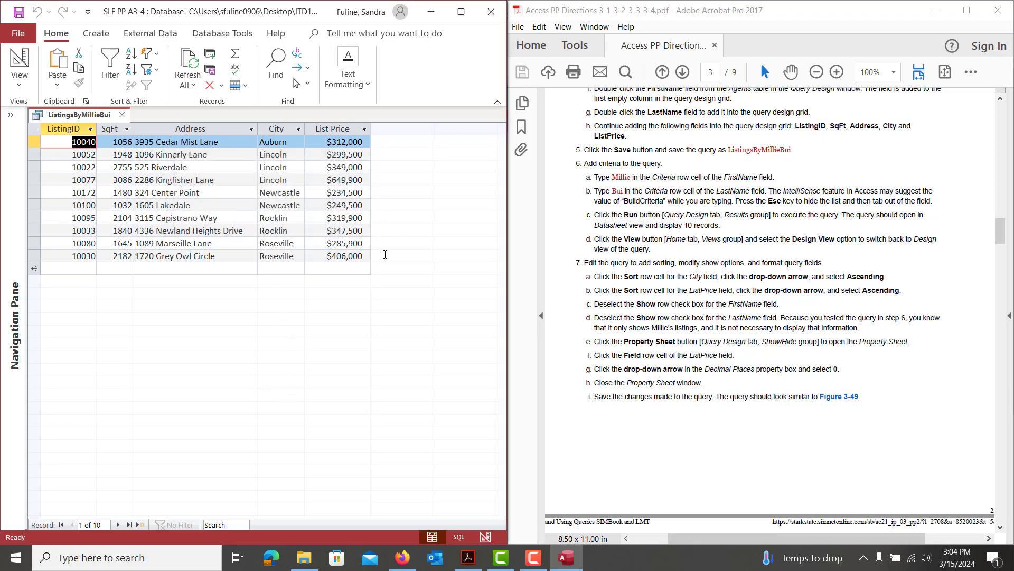
Close the saved query and start a new query in Design view based on the Listings table
scroll(634, 360, down, 10)
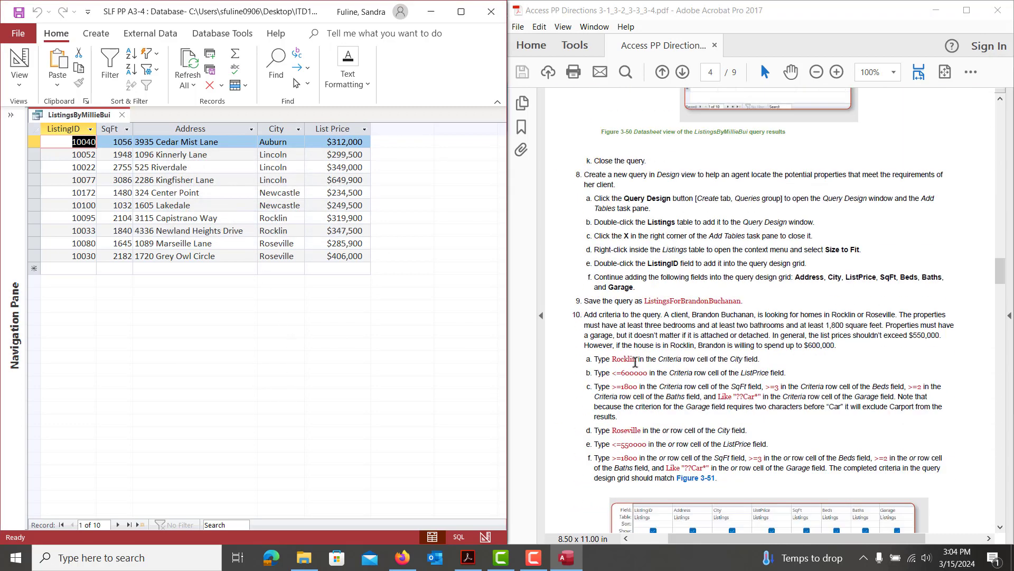
scroll(636, 362, down, 3)
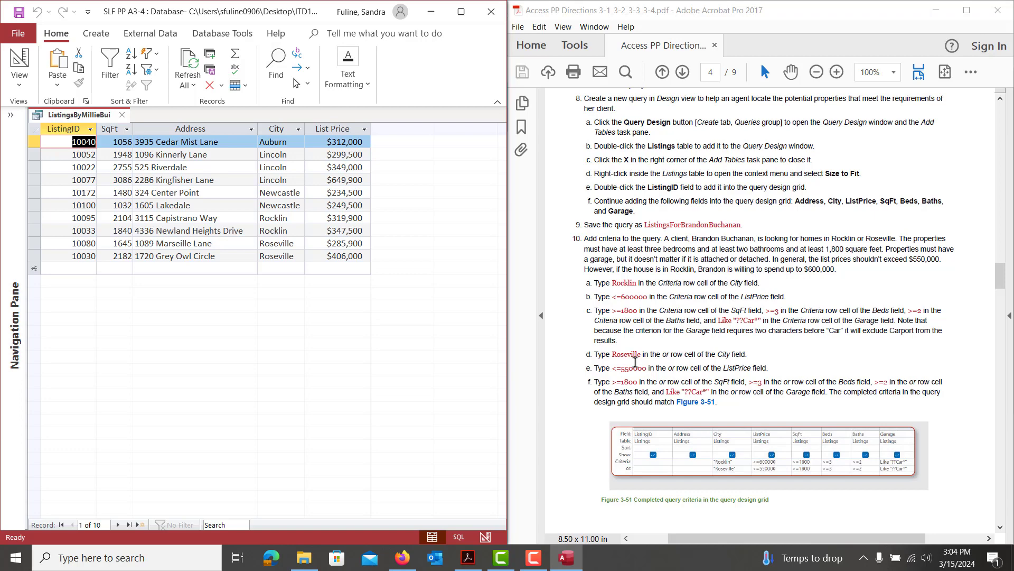
click(122, 115)
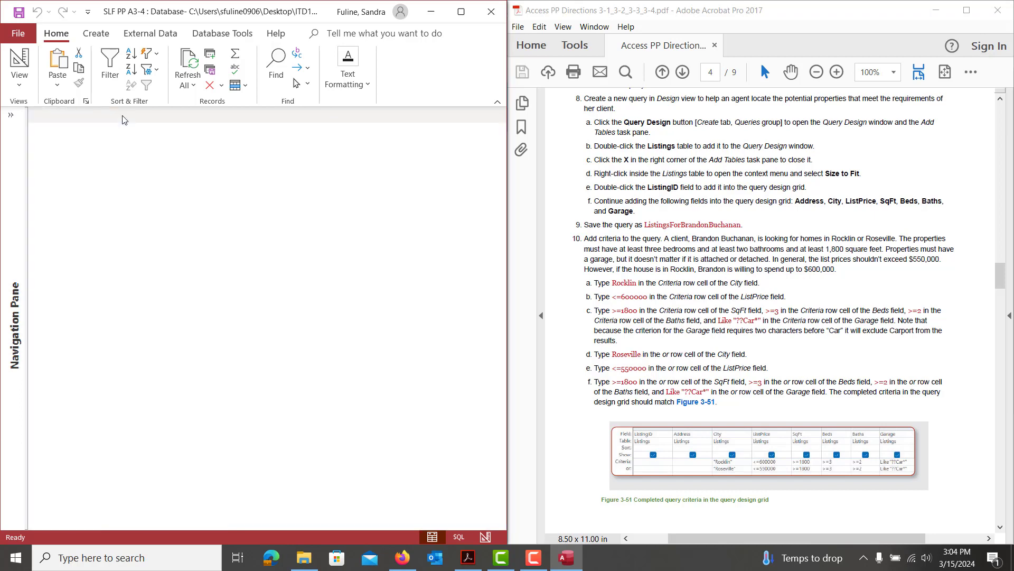
click(98, 33)
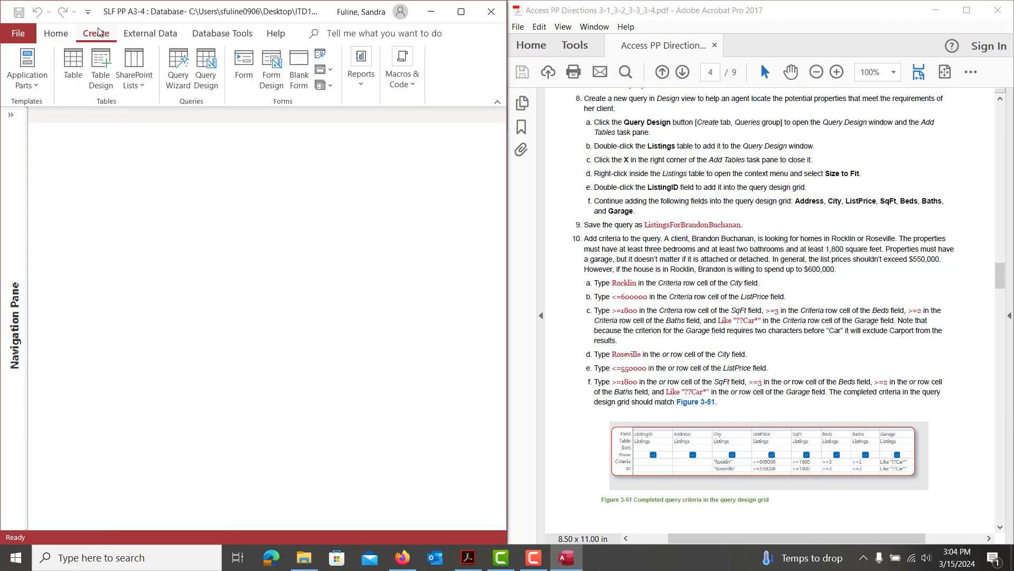
click(208, 85)
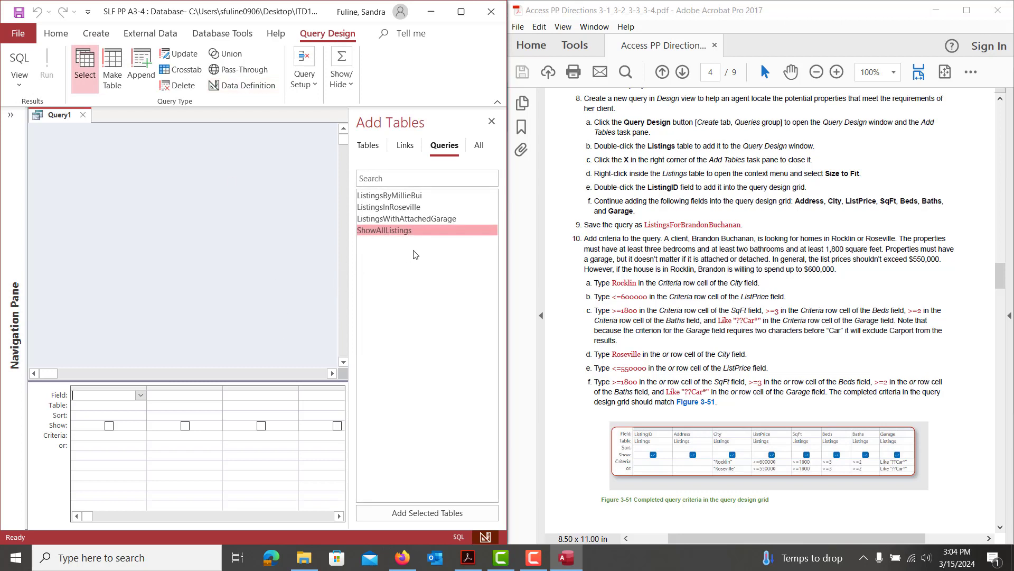
click(368, 149)
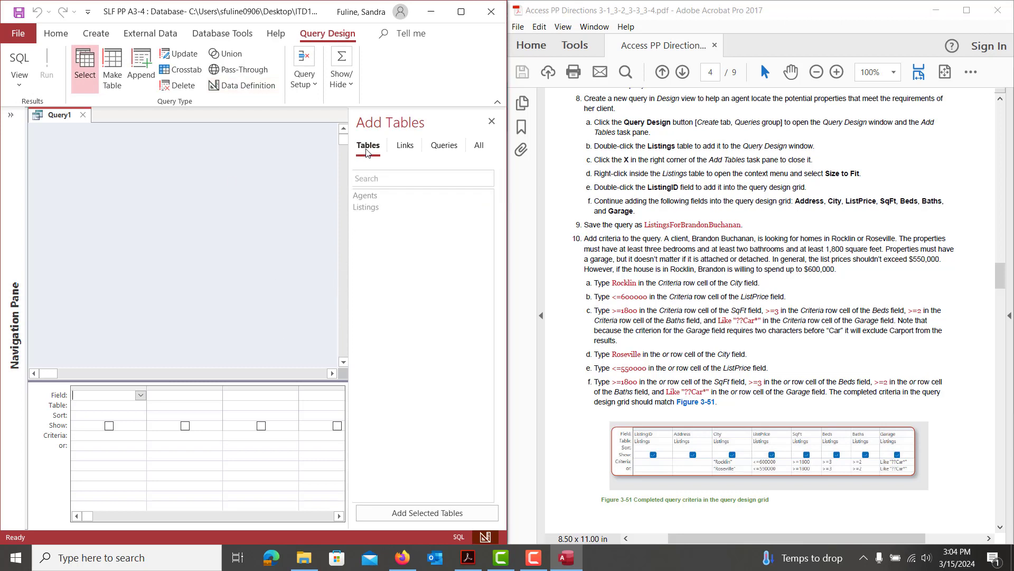
double_click(370, 209)
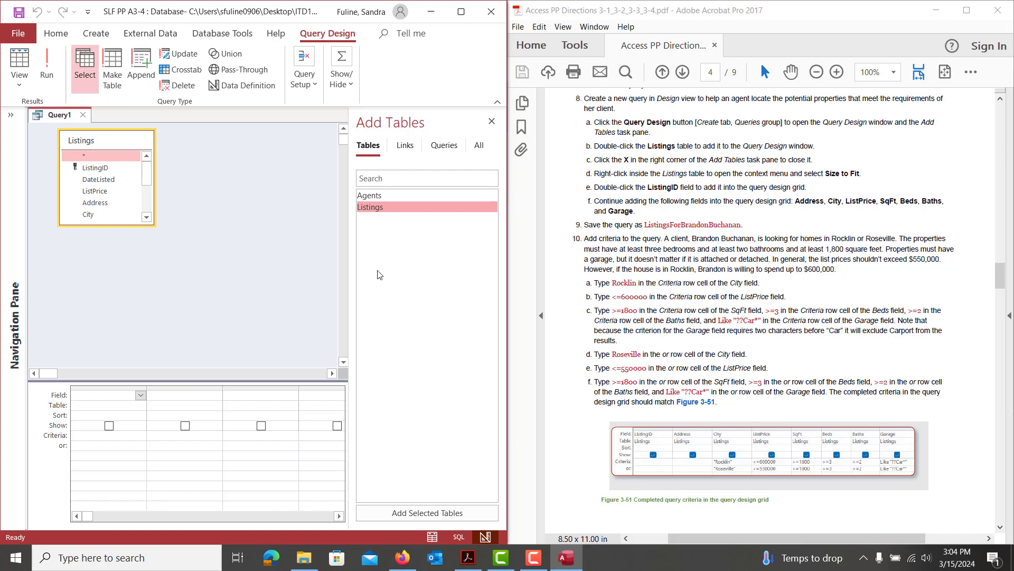
click(491, 125)
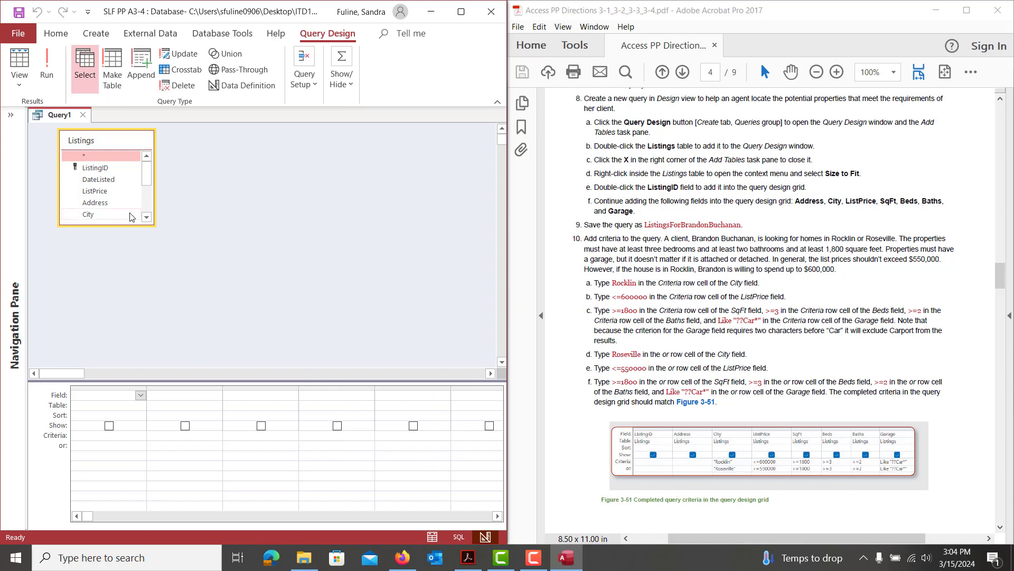
Add the Listings fields ListingID, Address, City and ListPrice to the query grid in that order
double_click(94, 169)
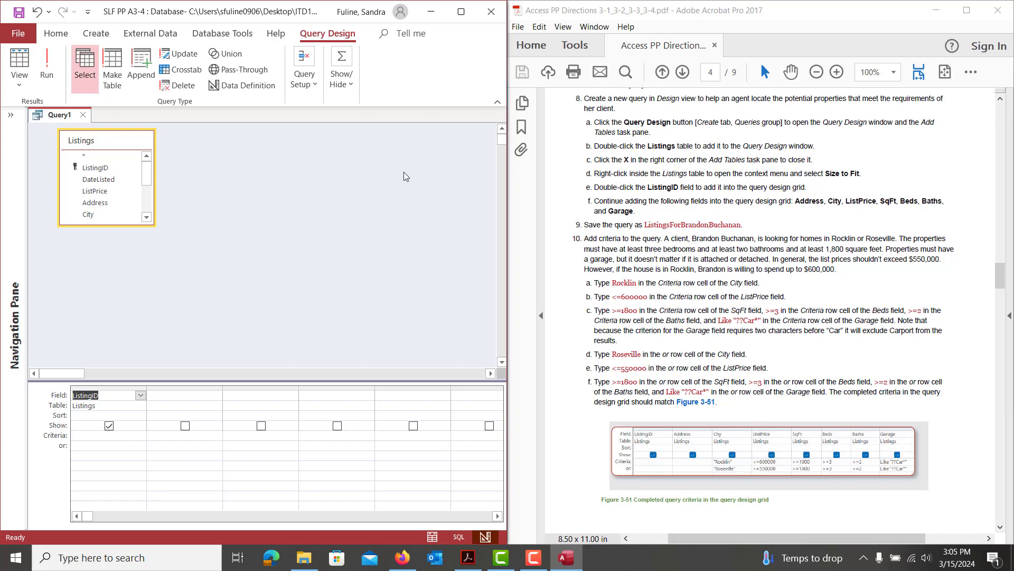
double_click(105, 203)
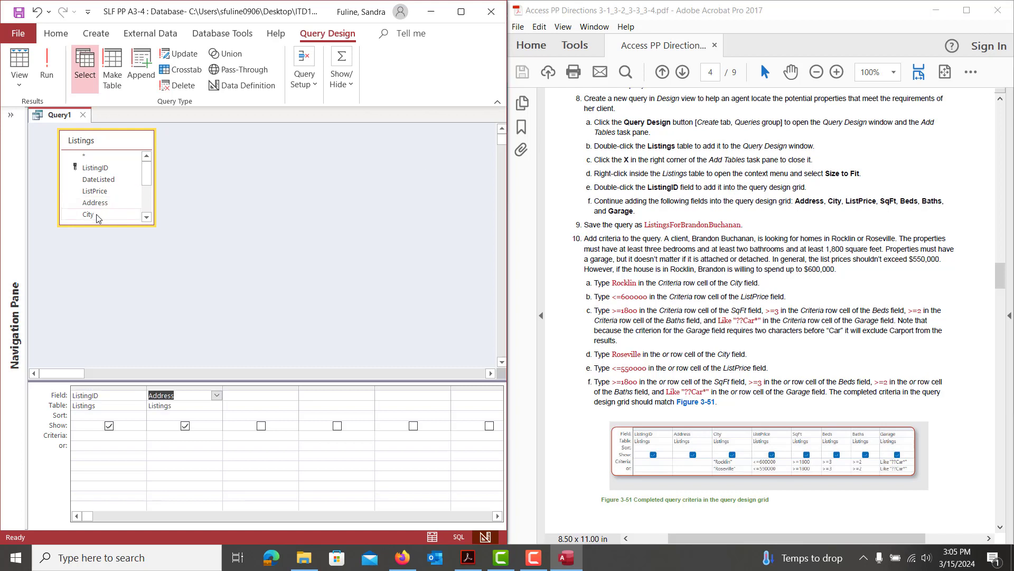
double_click(98, 214)
click(94, 195)
double_click(94, 195)
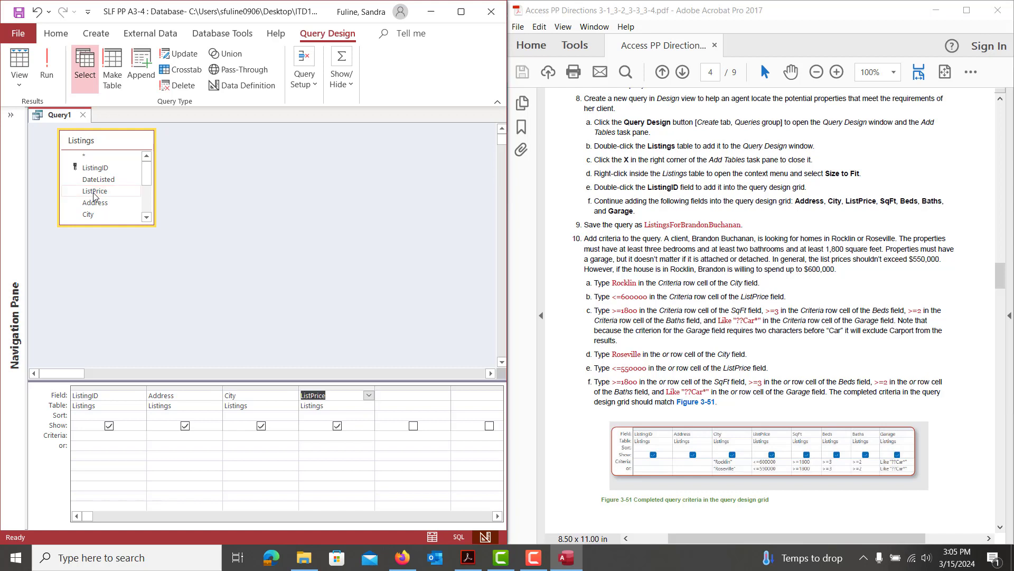
Size the Listings field list to fit and add the SqFt, Beds, Baths and Garage fields to the query grid
right_click(125, 210)
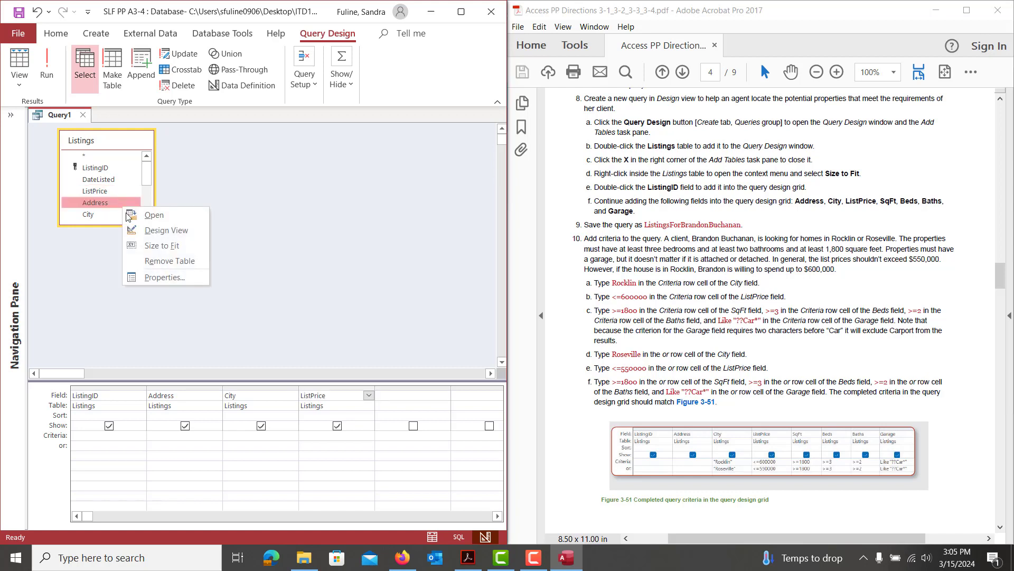
click(150, 245)
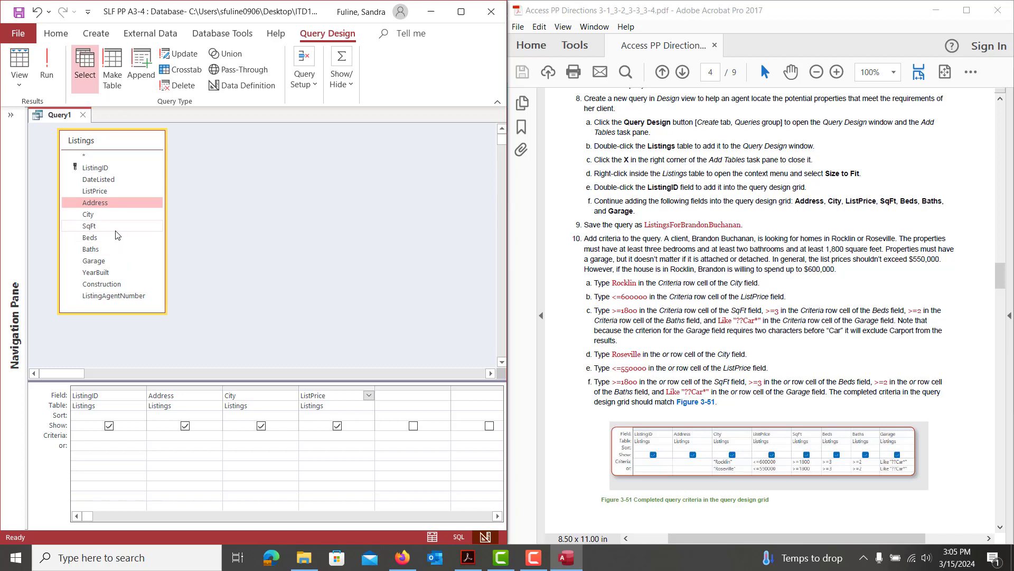
double_click(97, 230)
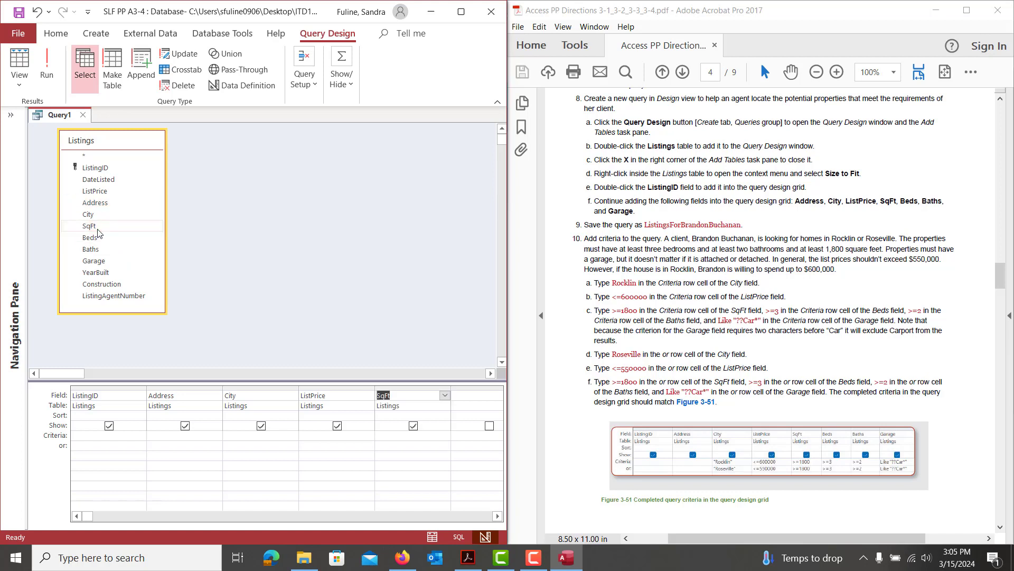
double_click(97, 236)
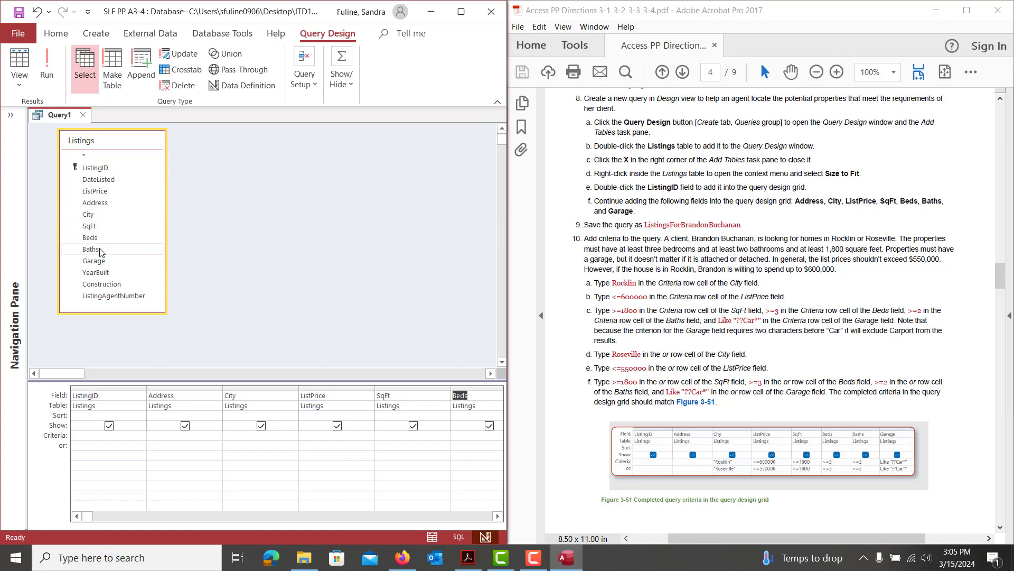
double_click(100, 251)
Set the City field's criteria to Rocklin in the Criteria row and Roseville in the or row
click(229, 435)
text(Rocklin)
key(Down)
text(Ro)
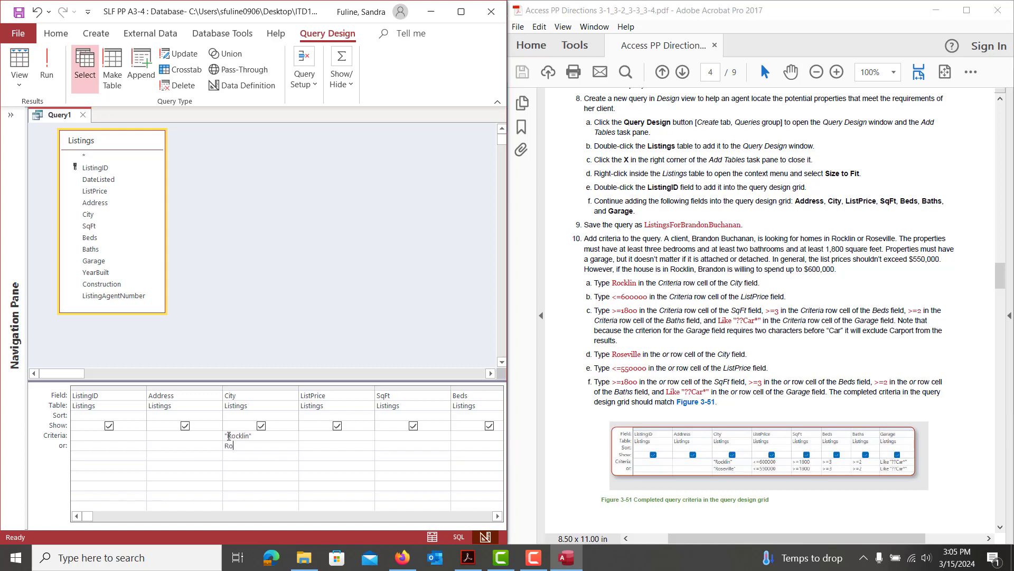
text(seville)
Set the ListPrice criteria to <=600000 in the Criteria row and <=550000 in the or row
key(Tab)
text(<=)
text(6)
text(00)
text(000)
text(<=)
text(550)
text(000)
Set the SqFt field's criteria to >=1800 in both the Criteria and or rows
key(Up)
text(>=1800)
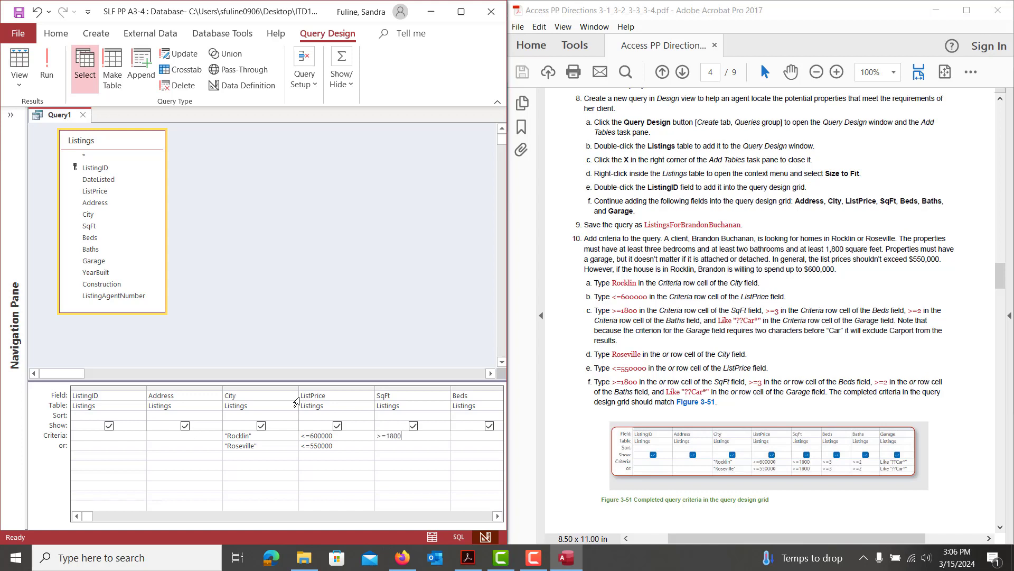
text(>=1800)
key(Tab)
key(Up)
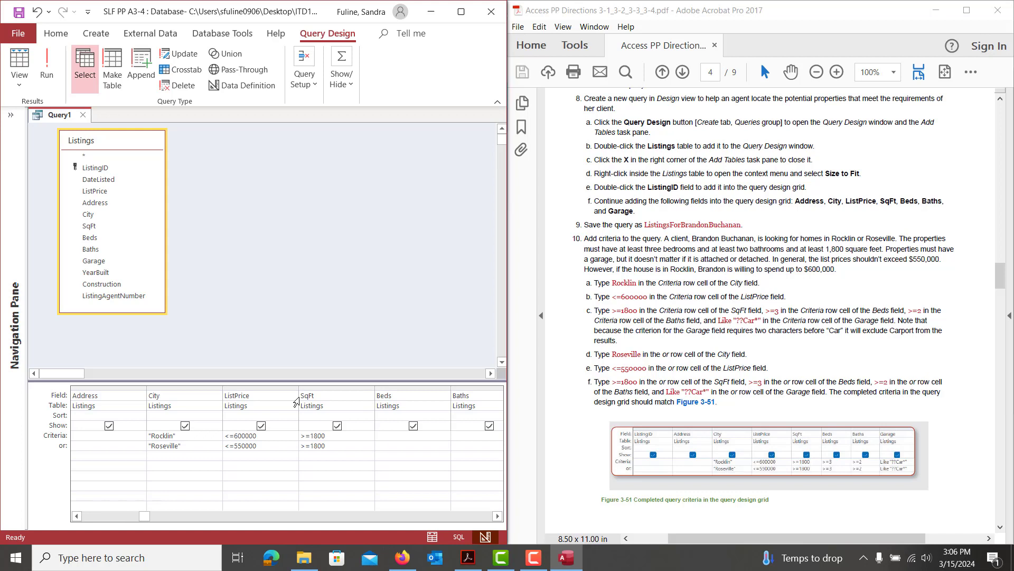
text(>=2>=2)
key(Tab)
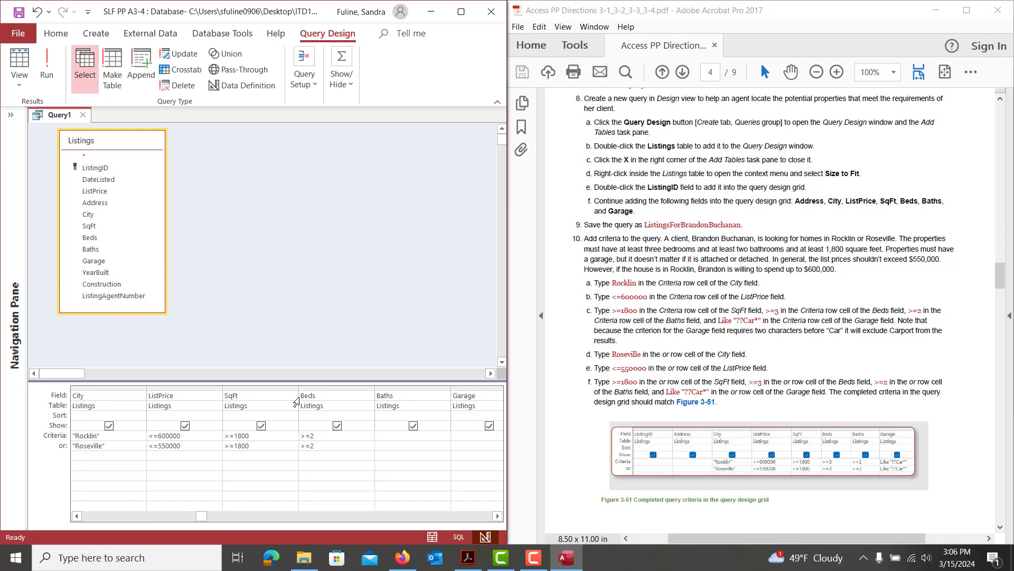
Set the Beds field's criteria to >=3 in both the Criteria and or rows
key(shift+Tab)
text(>=3)
key(Down)
text(>=3)
Set the Baths field's criteria to >=2 in both the Criteria and or rows
text(>=2)
key(Tab)
text(>=)
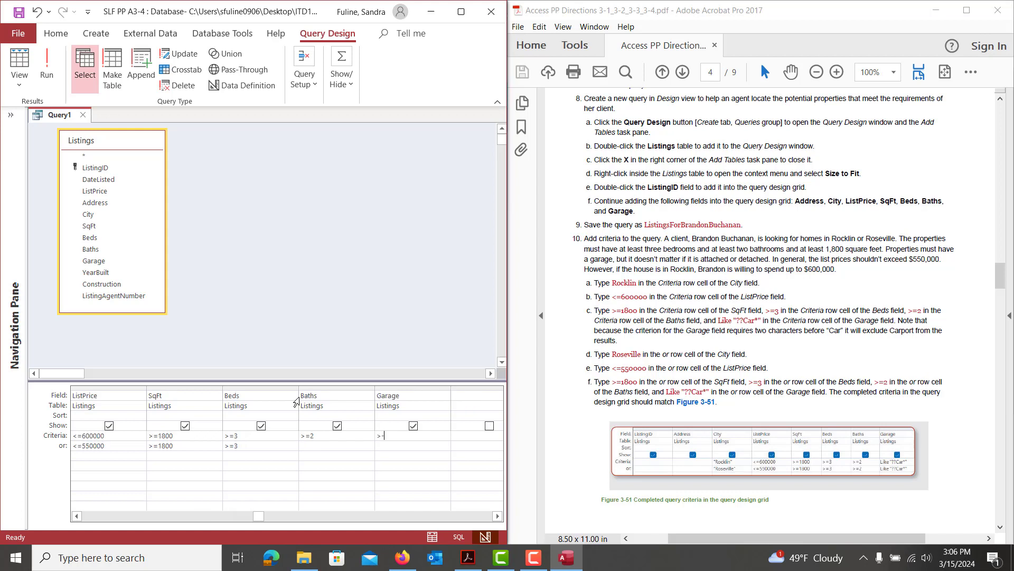
key(BackSpace)
click(297, 449)
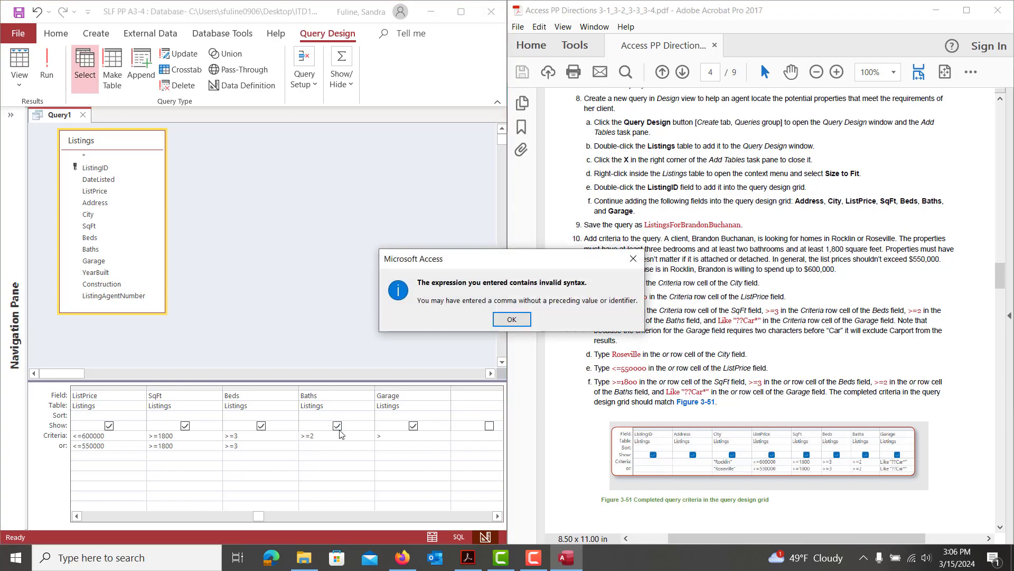
click(511, 319)
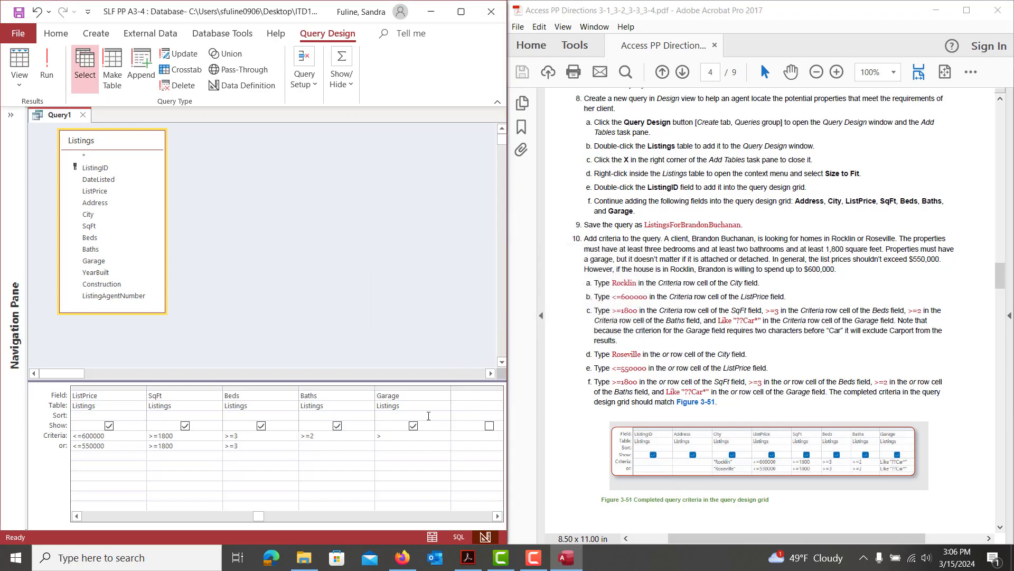
click(312, 446)
text(>=2)
click(77, 516)
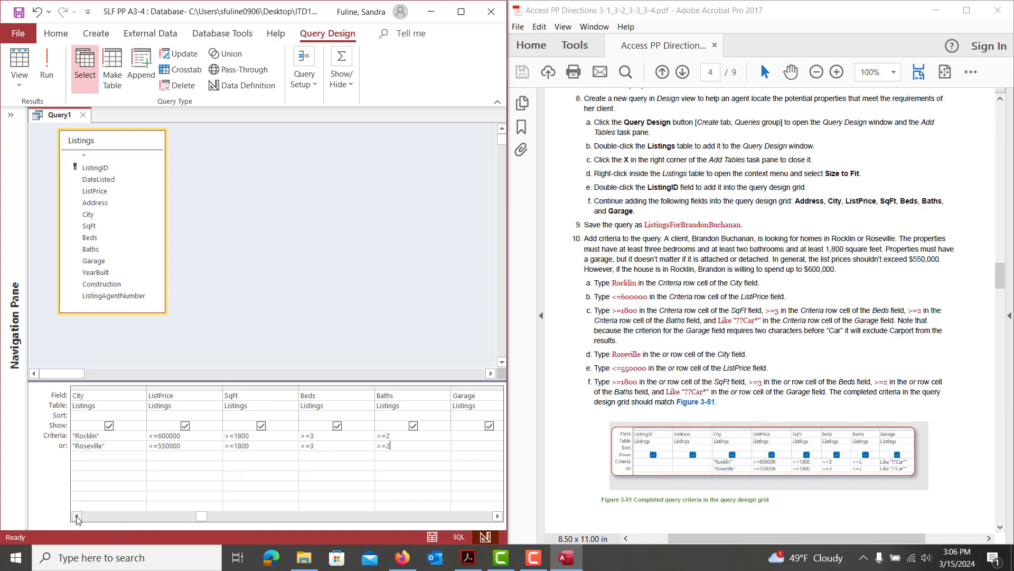
click(76, 517)
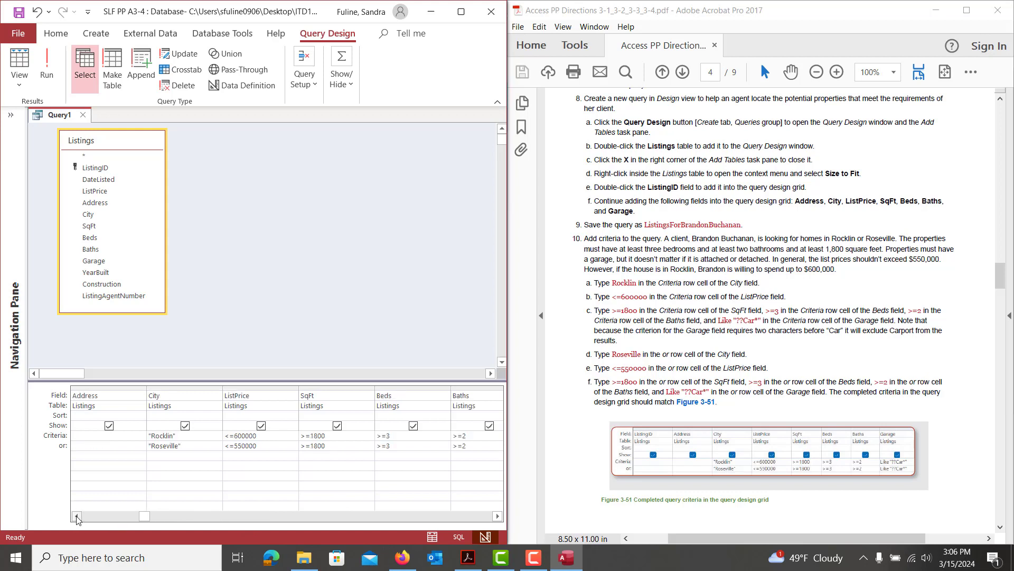
click(497, 516)
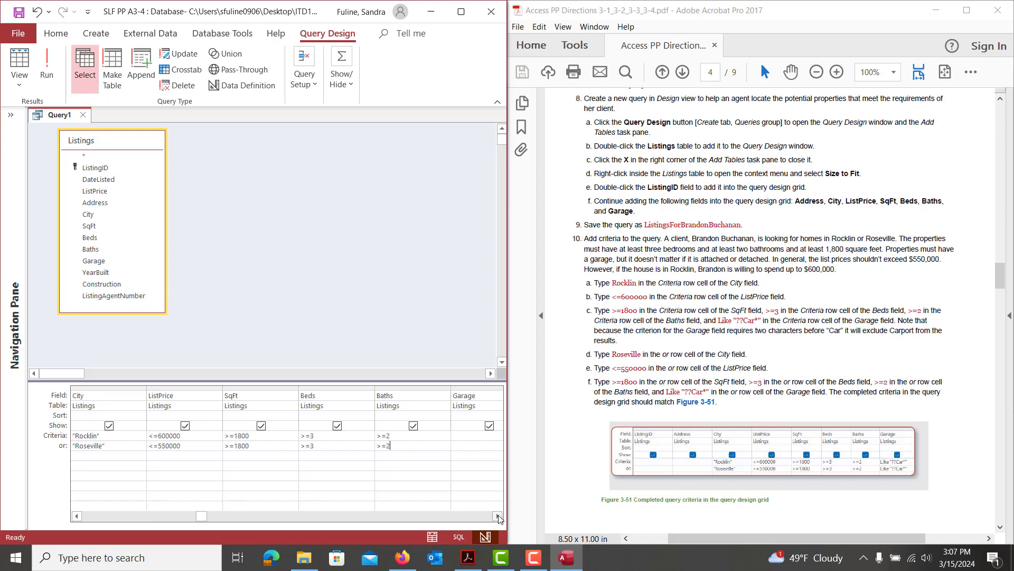
Set the Garage field's criteria to Like "??Car*" in both the Criteria and or rows, and run the query
click(400, 447)
click(461, 437)
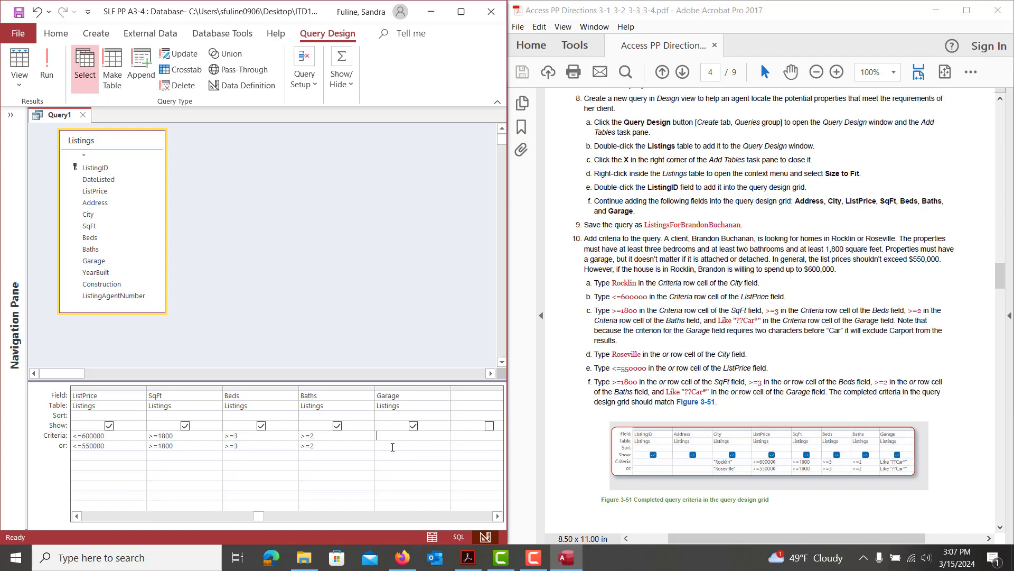
text(Like "??Car*)
key(ctrl+v)
key(ctrl+z)
key(ctrl+c)
key(Down)
key(ctrl+v)
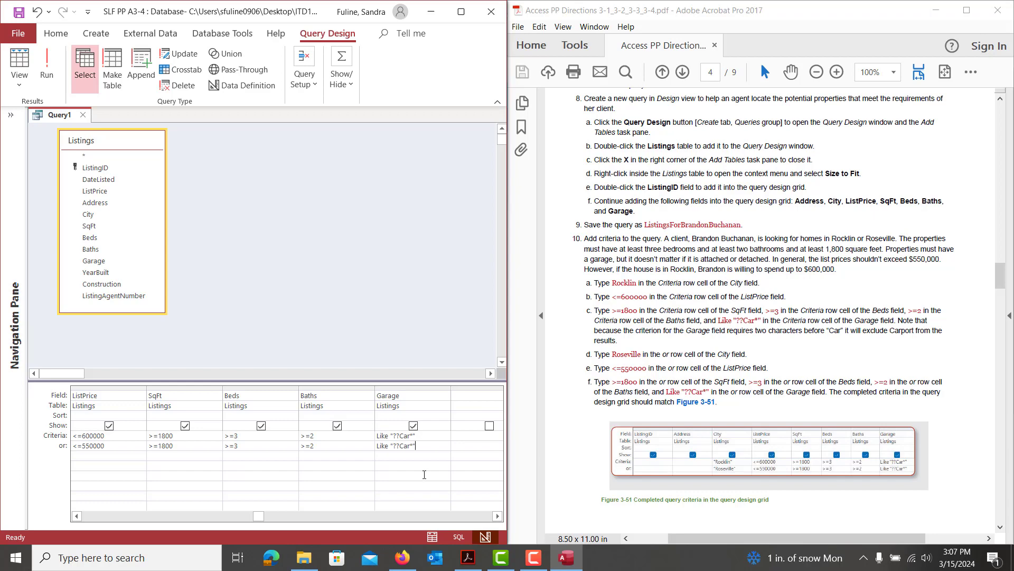
click(45, 77)
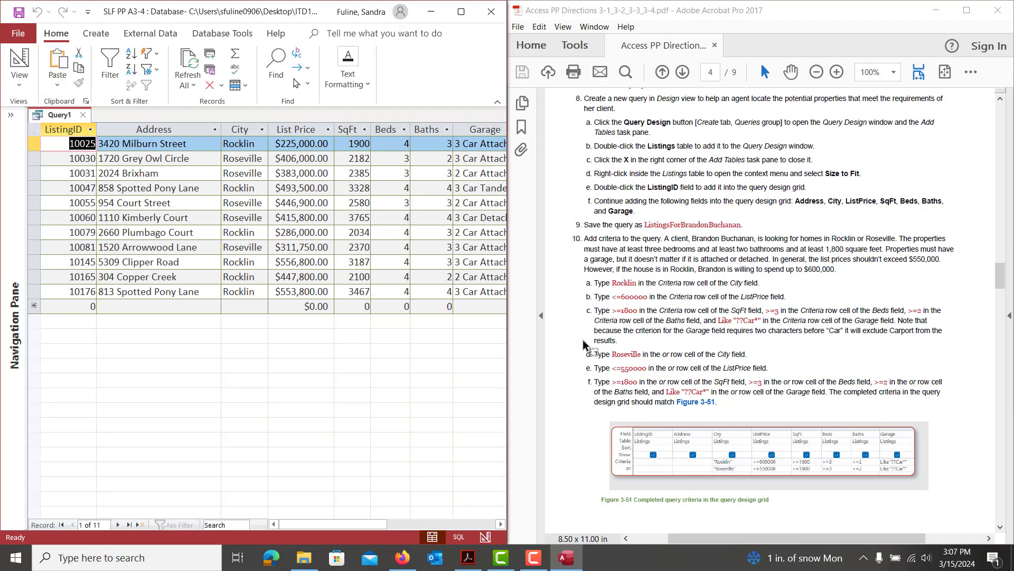
Return the query to Design view and sort the City field Ascending and the ListPrice field Descending
scroll(680, 425, down, 10)
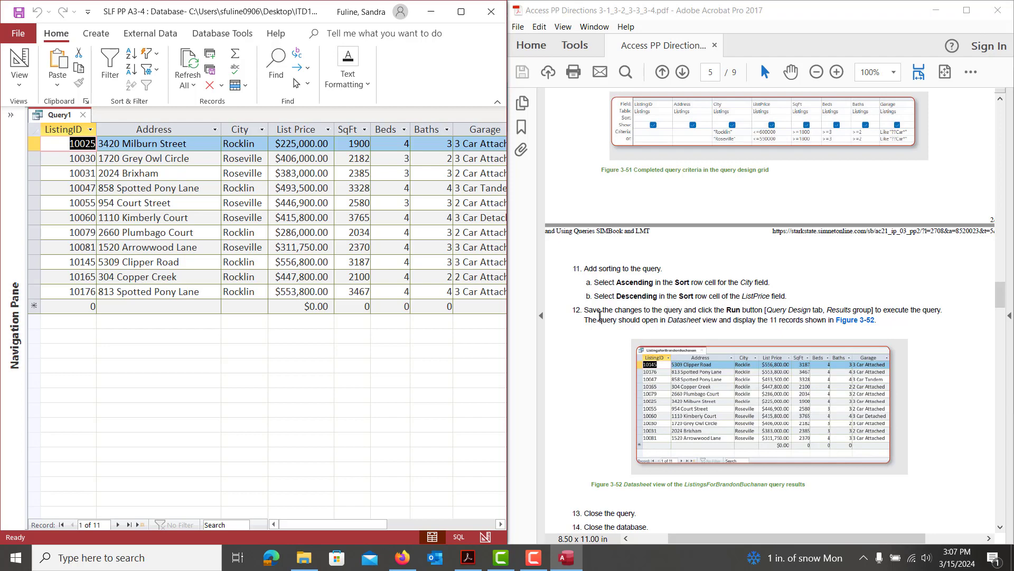
click(16, 59)
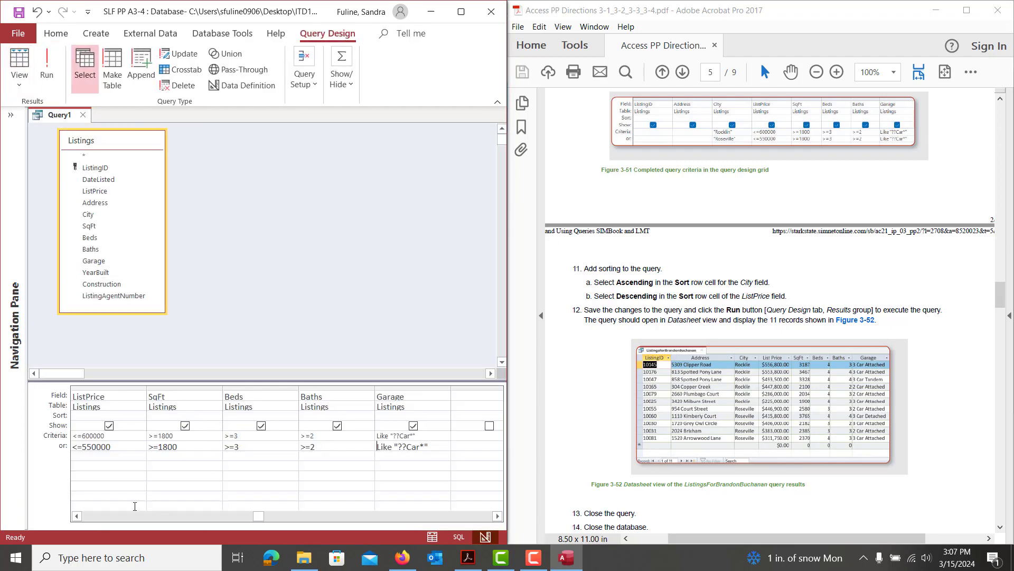
click(76, 516)
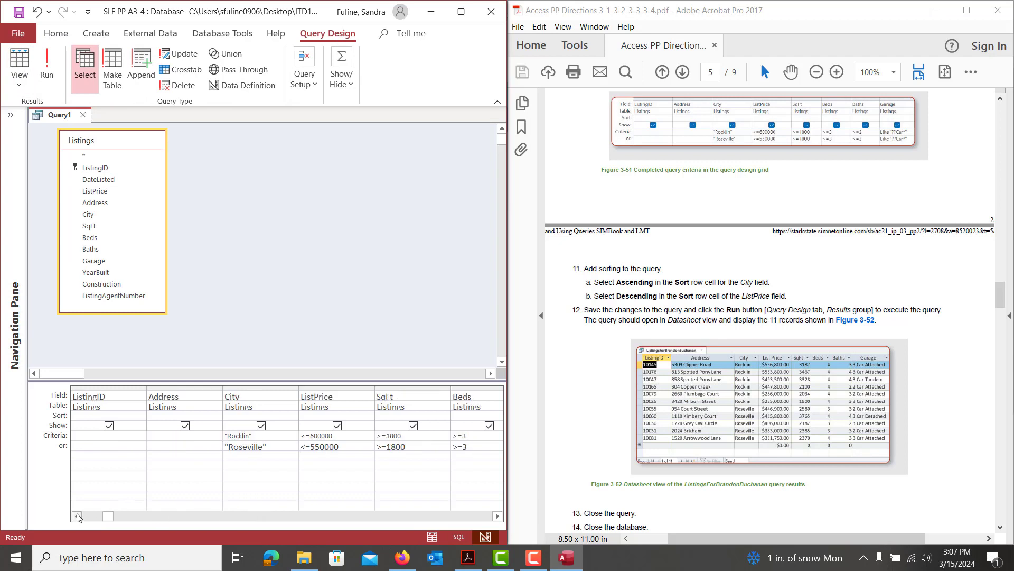
click(280, 416)
click(293, 416)
click(246, 426)
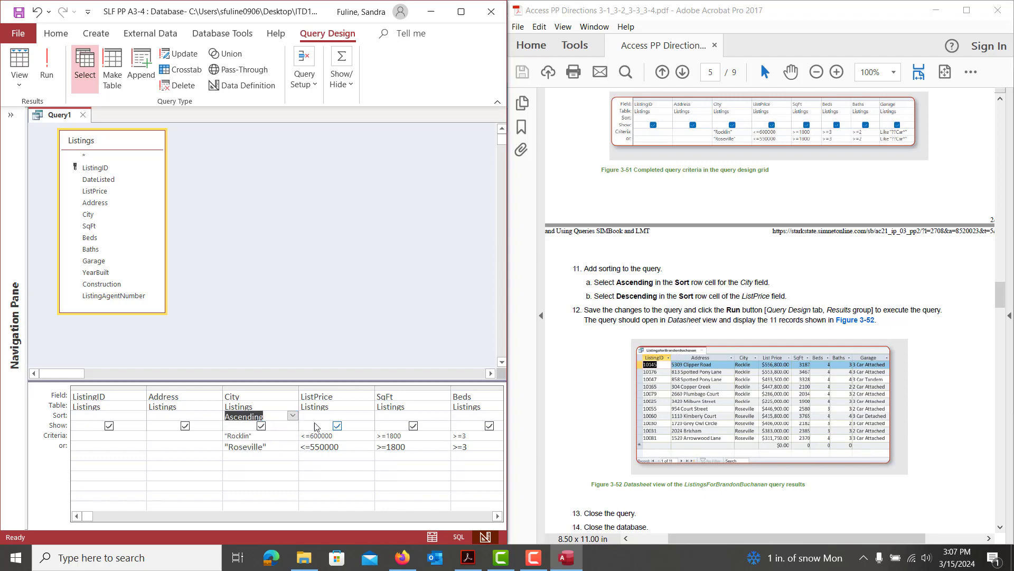
click(353, 416)
click(369, 415)
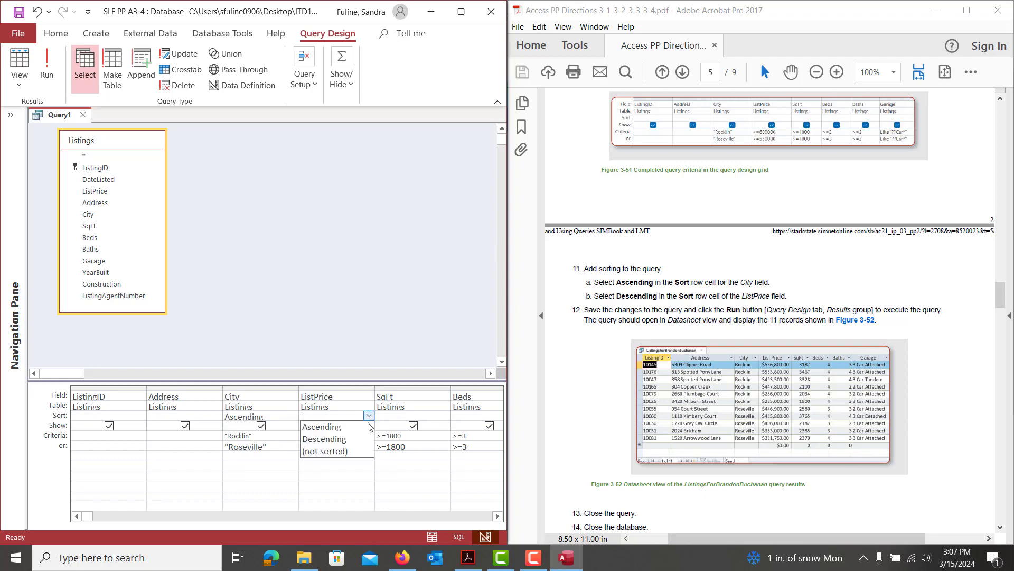
click(354, 438)
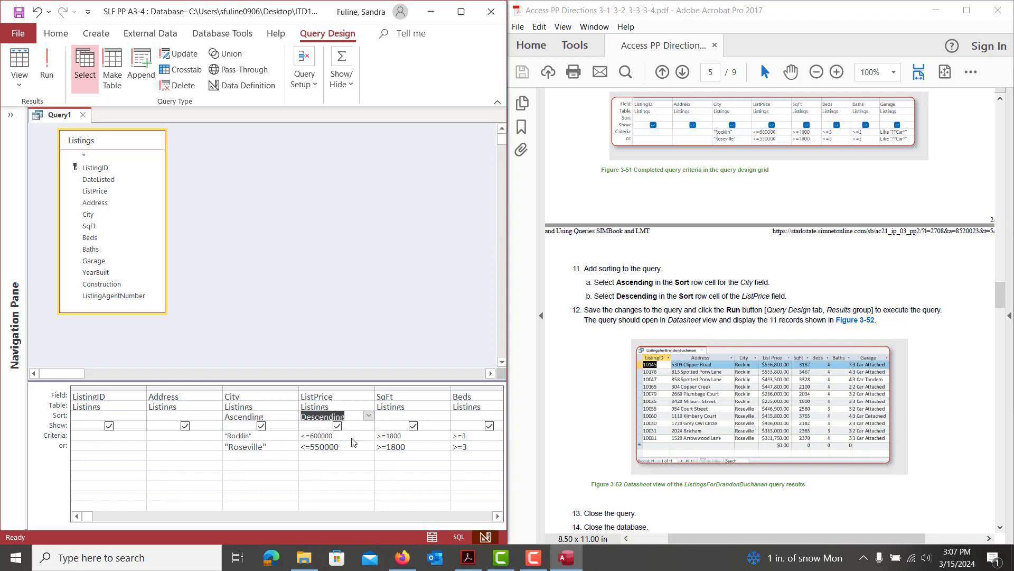
Run the sorted query and save it under the query name given in step 9 of the directions
click(47, 68)
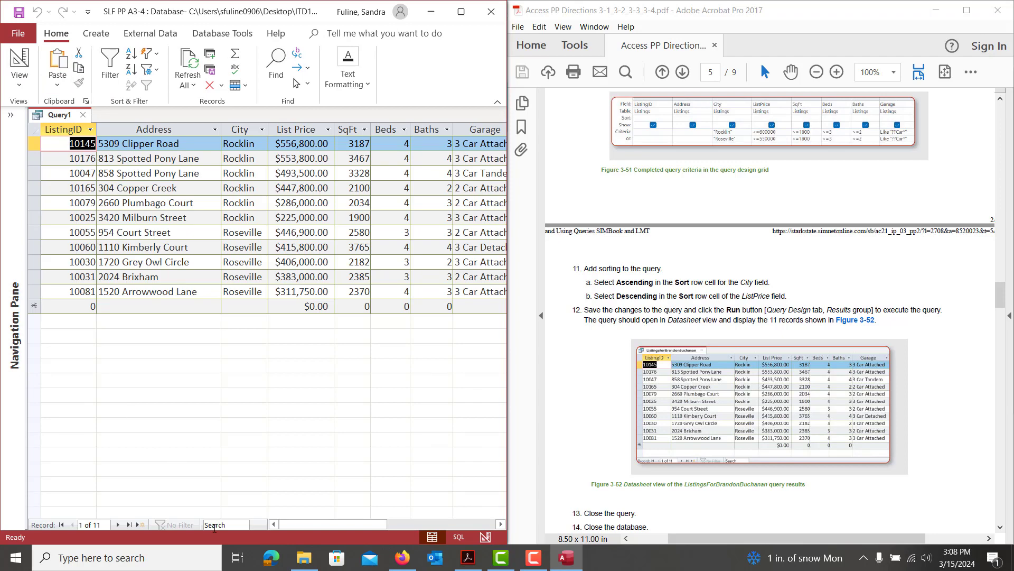
key(ctrl+s)
scroll(833, 402, up, 8)
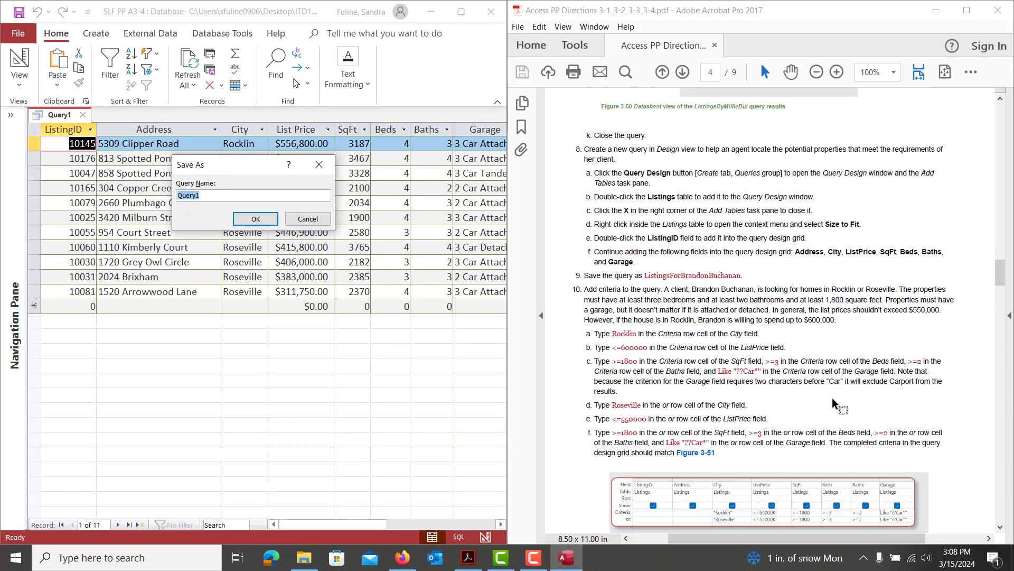
scroll(833, 403, up, 1)
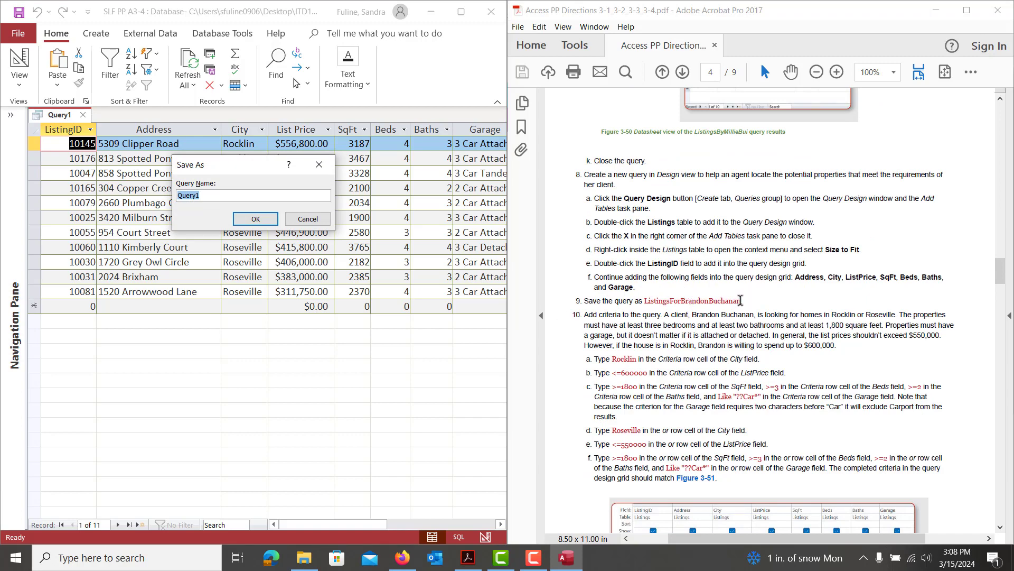
drag(740, 300, 645, 301)
key(ctrl+c)
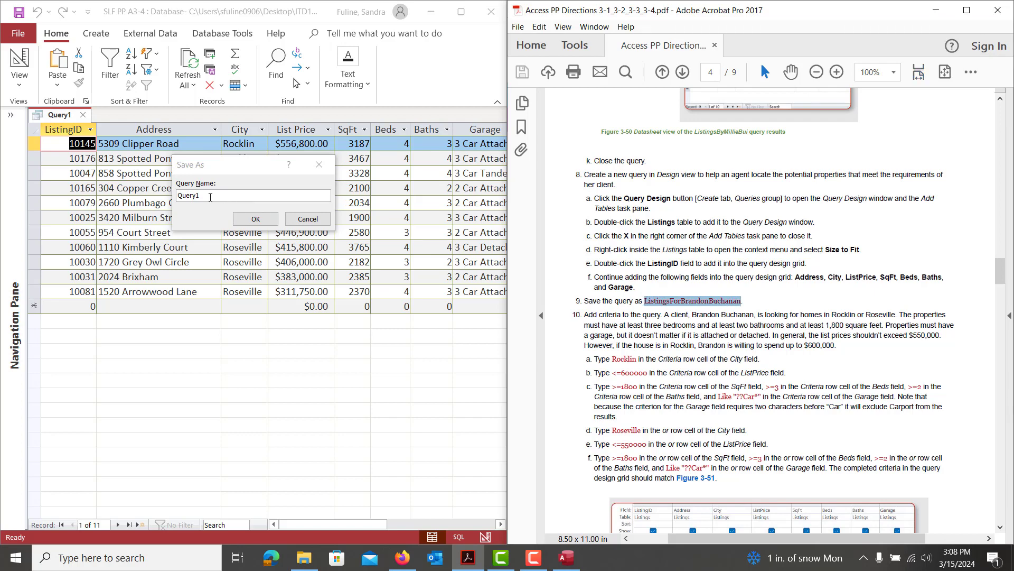
drag(200, 200, 160, 198)
key(ctrl+v)
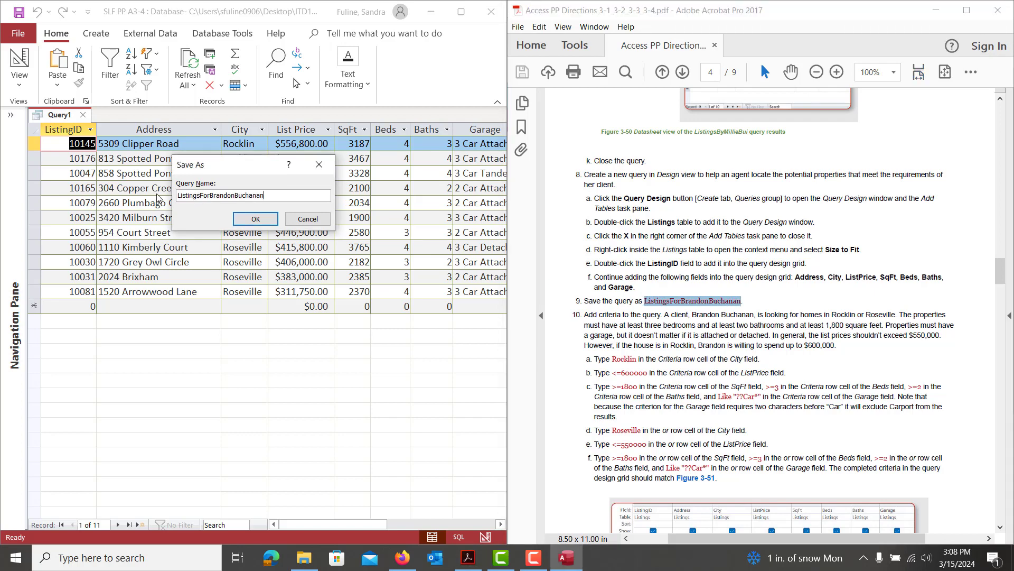
click(256, 219)
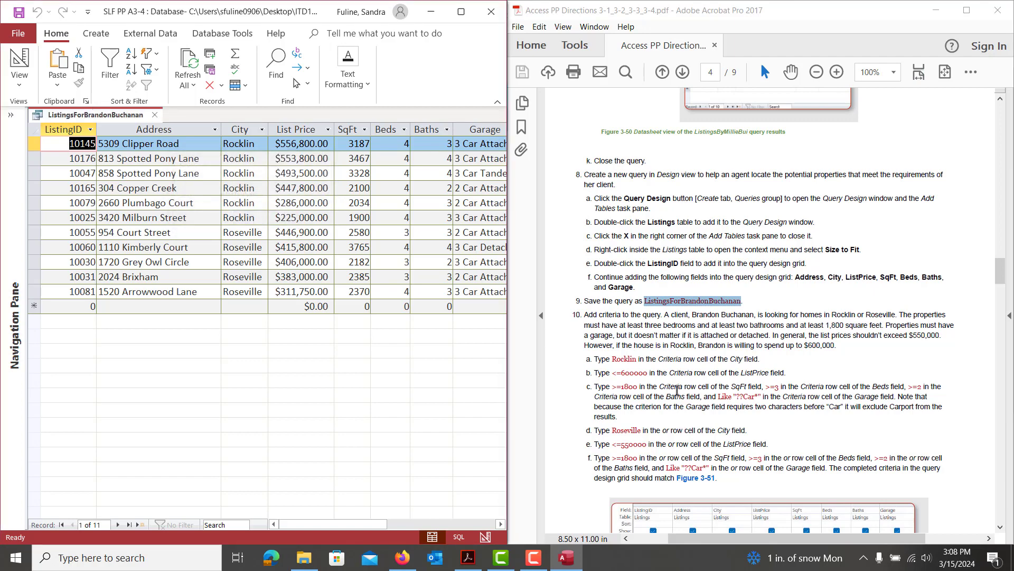
Bring up the PP A3-3 directions in the PDF and close the saved query
scroll(677, 391, down, 4)
scroll(676, 388, down, 15)
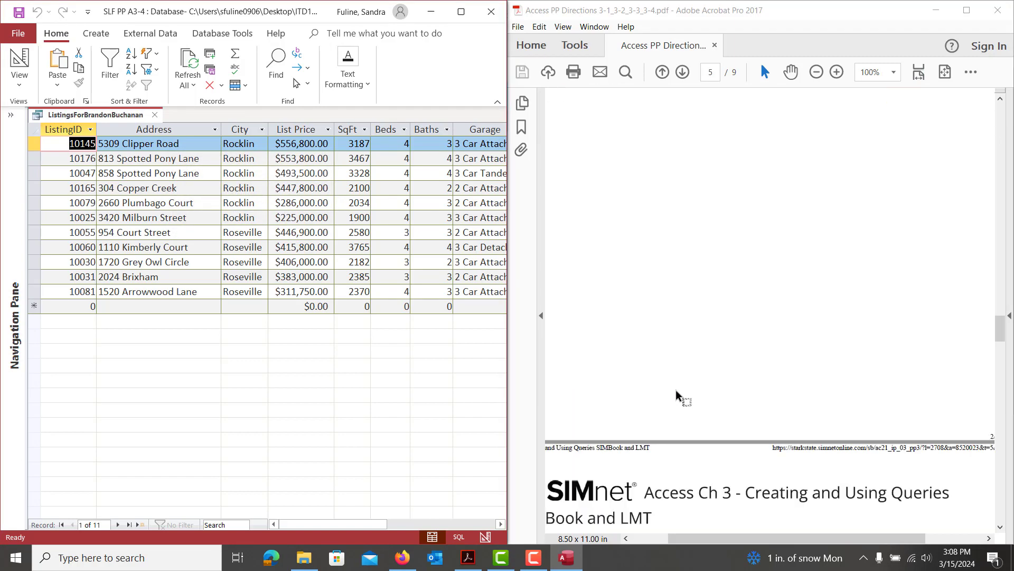
scroll(676, 389, down, 5)
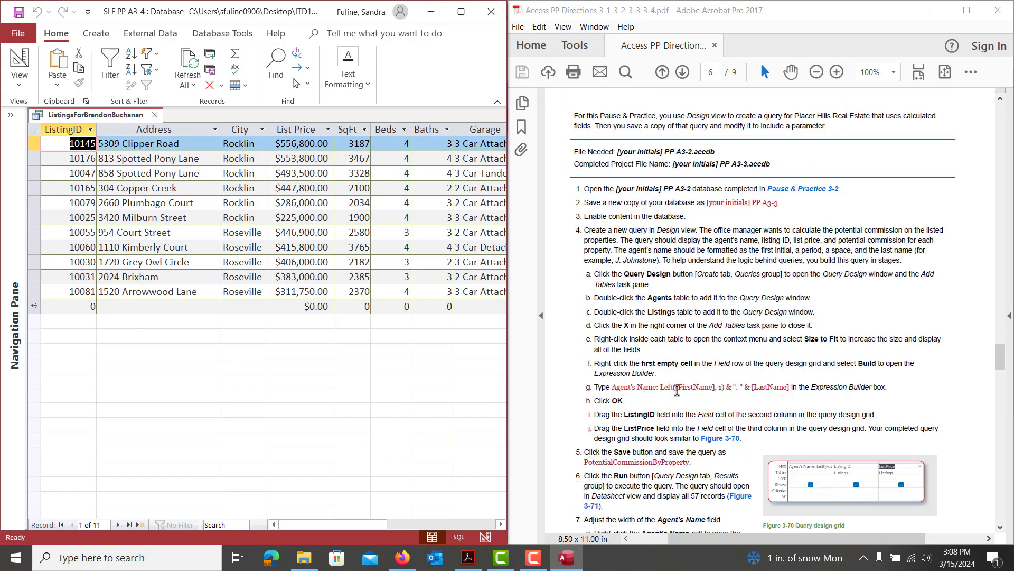
click(156, 115)
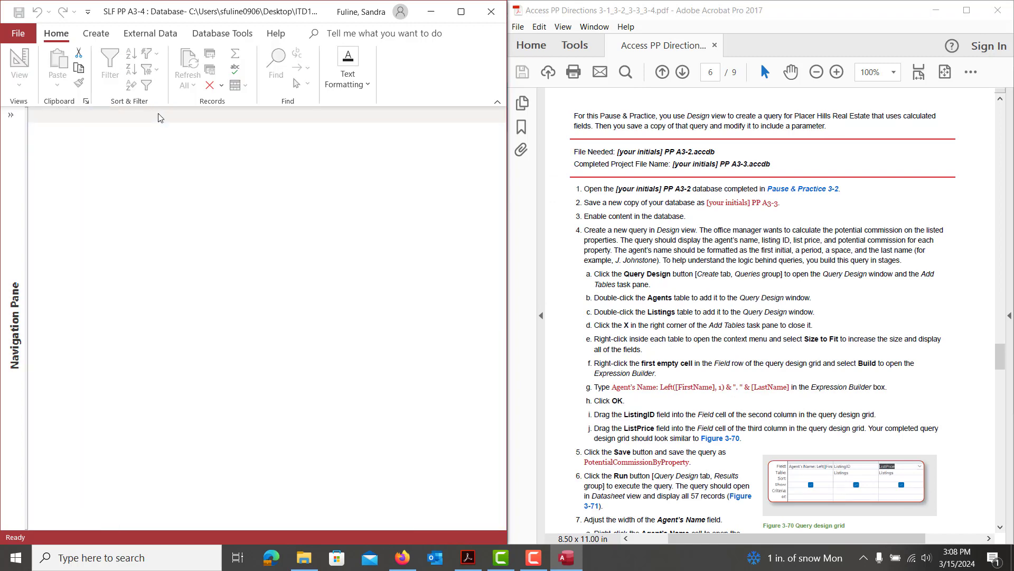
click(532, 557)
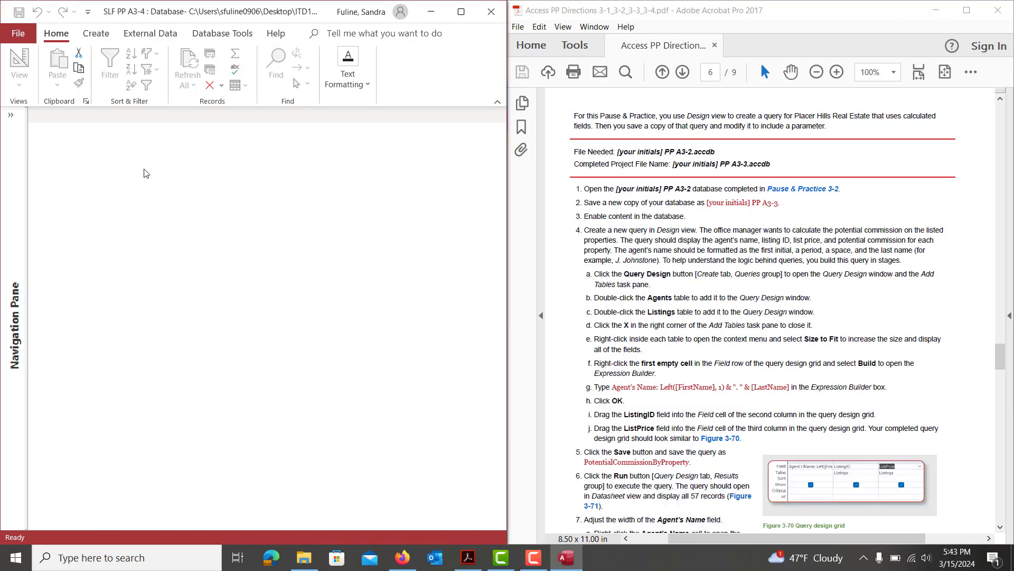
Create a query in Design view with the Agents and Listings tables, and size the Listings field list to fit
click(95, 35)
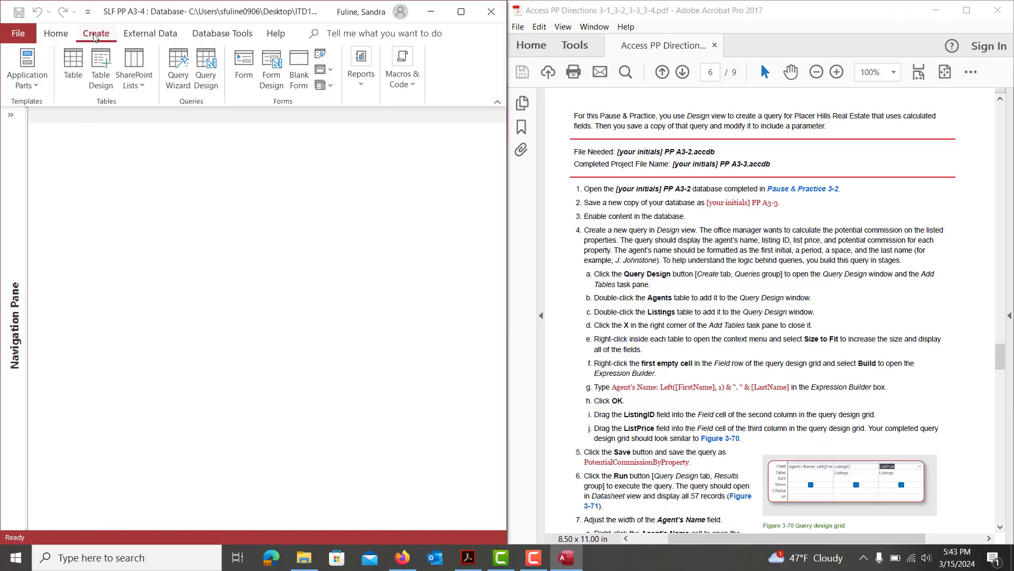
click(207, 79)
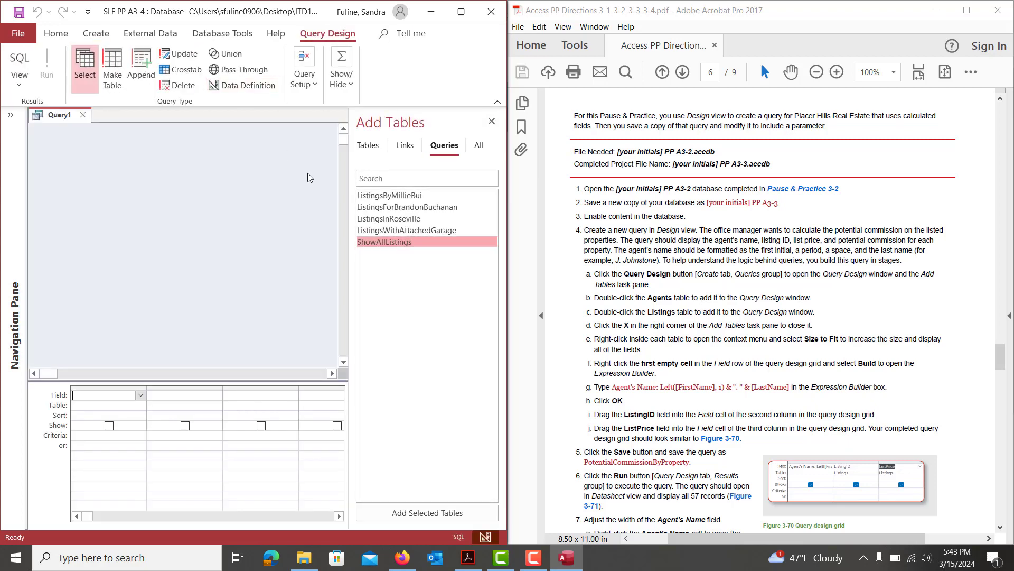
click(372, 148)
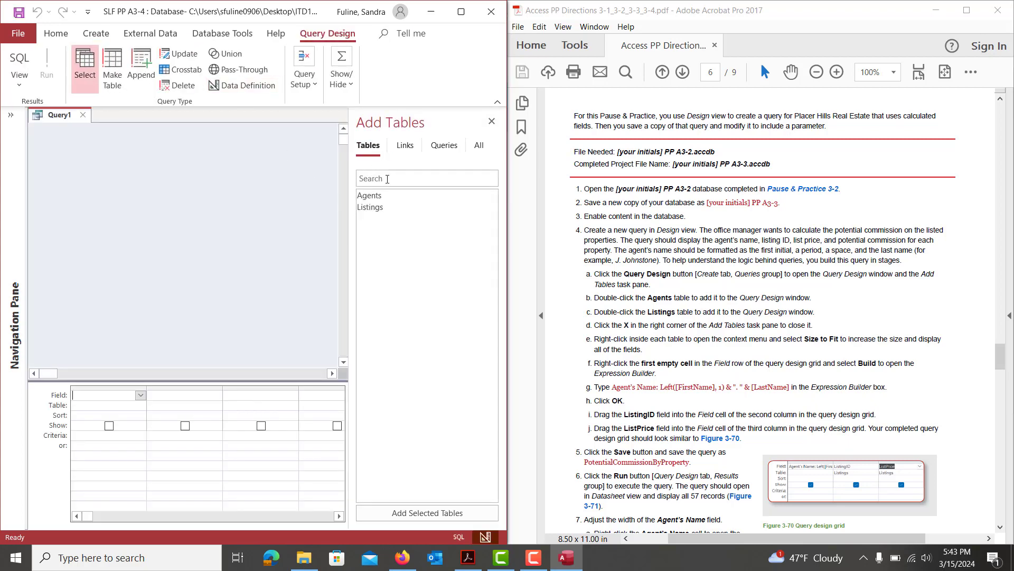
click(389, 206)
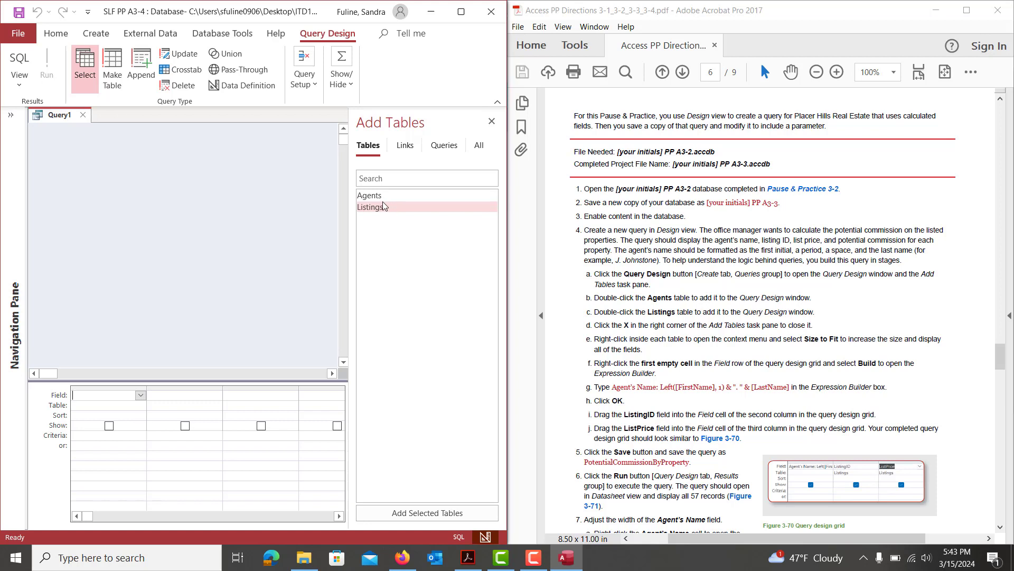
ctrl+click(381, 196)
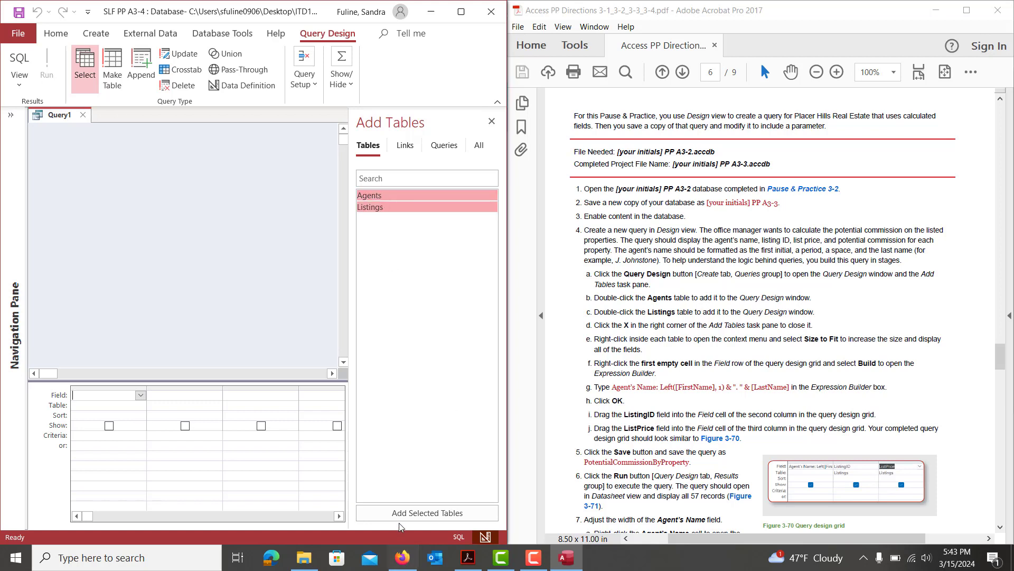
click(427, 512)
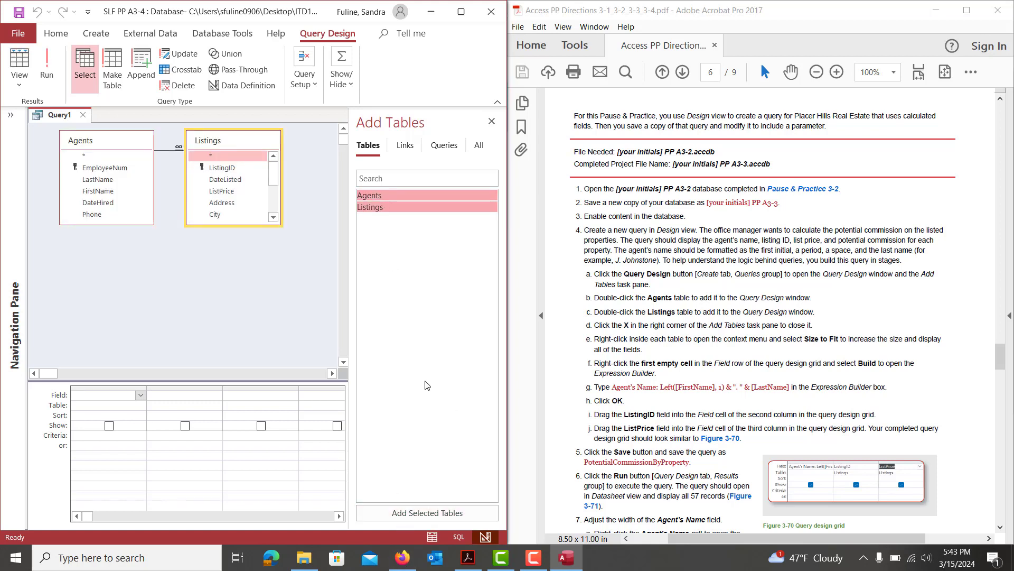
click(491, 123)
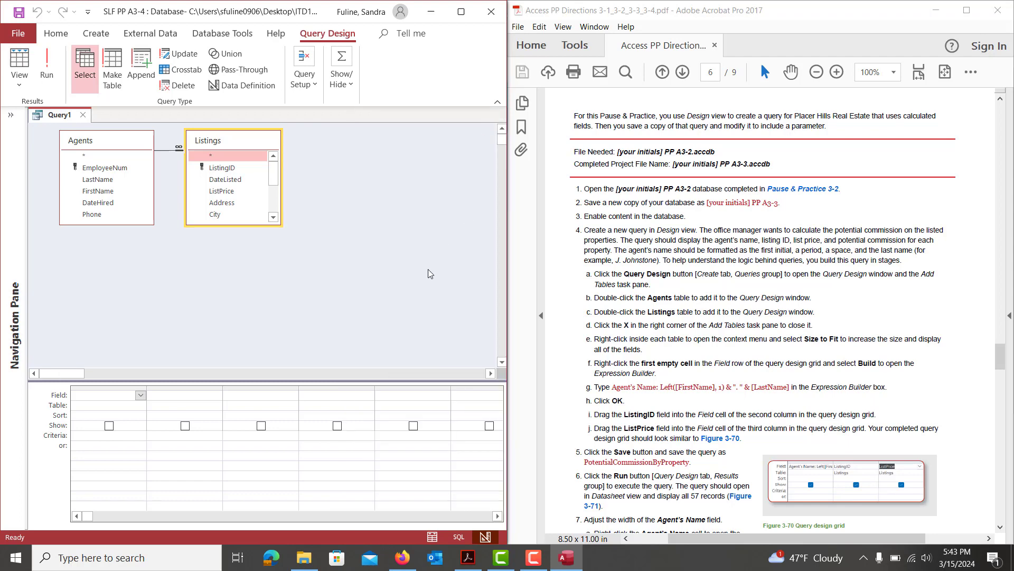
right_click(236, 207)
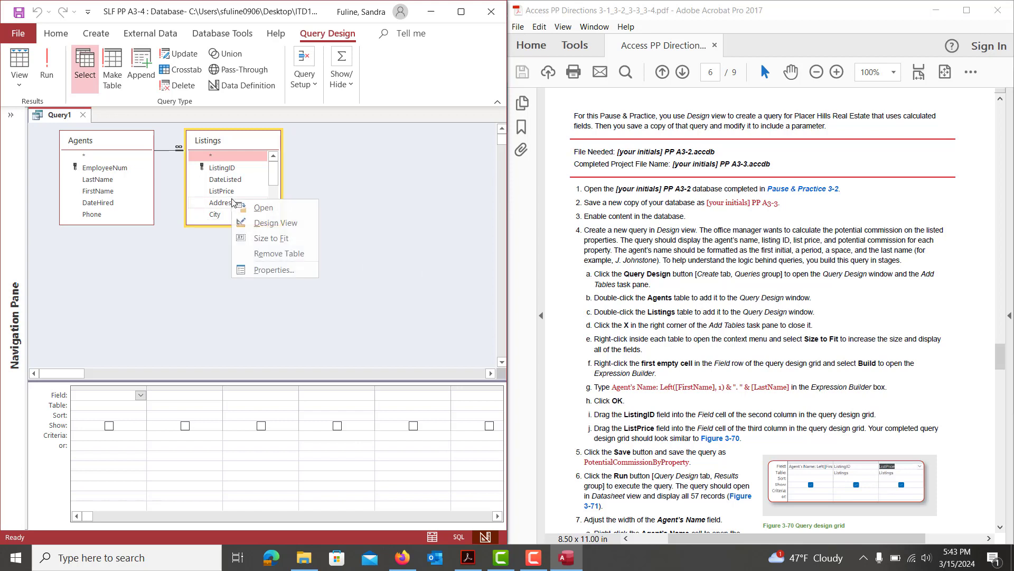
click(262, 241)
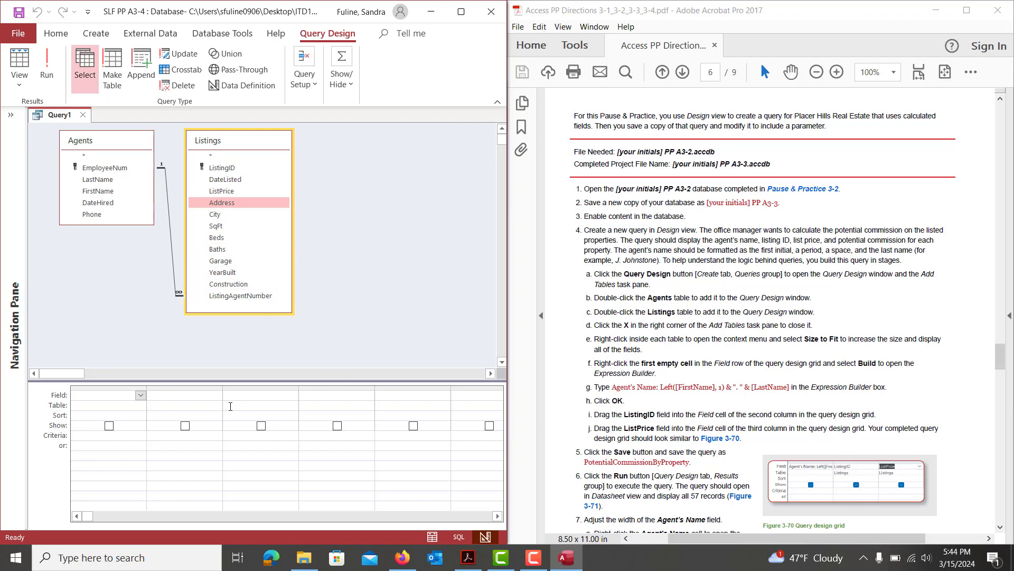
Build the expression Agent's Name: Left([FirstName], 1) & ". " & [LastName] in the first Field cell of the query grid
click(103, 394)
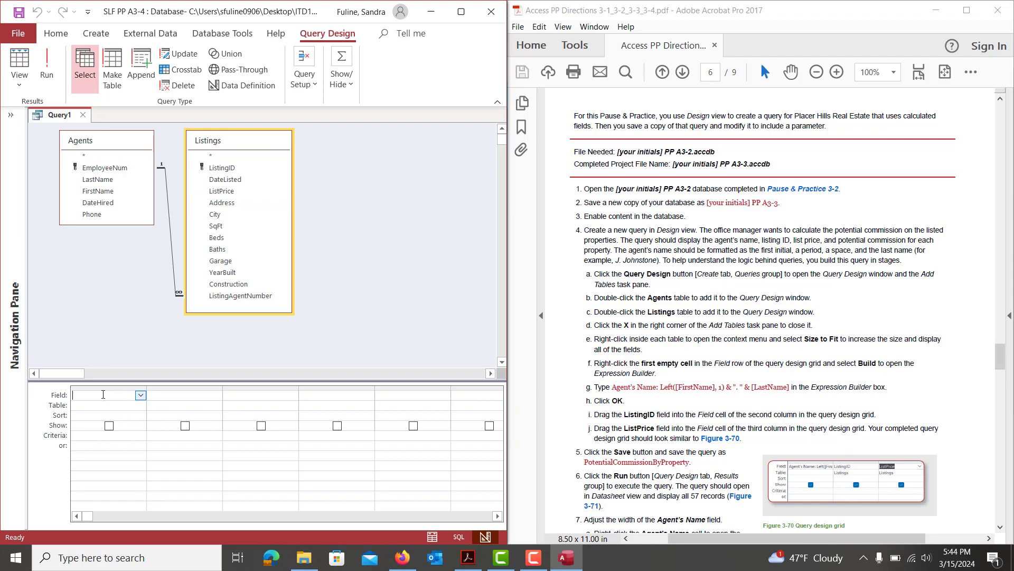
right_click(103, 394)
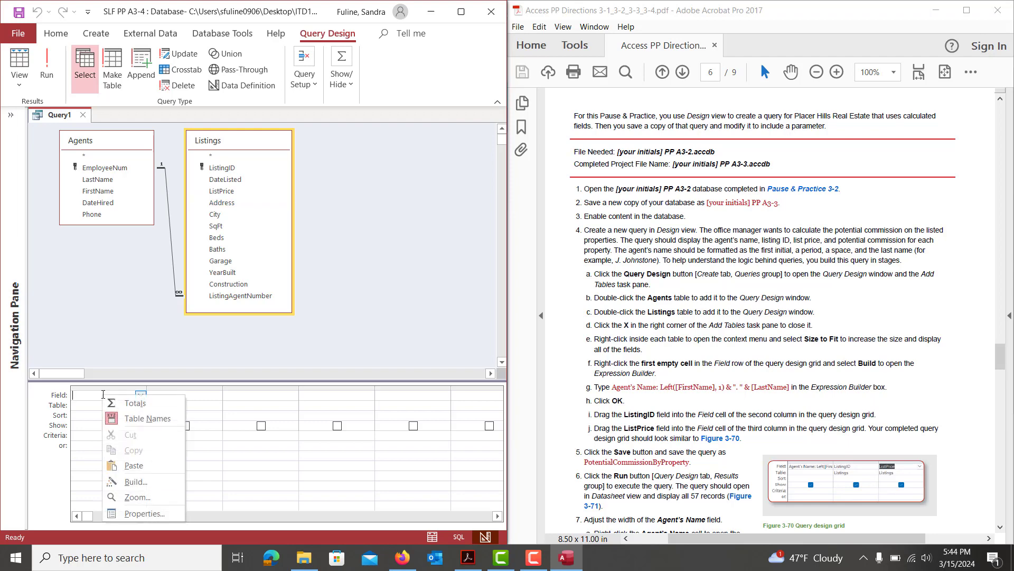
click(142, 484)
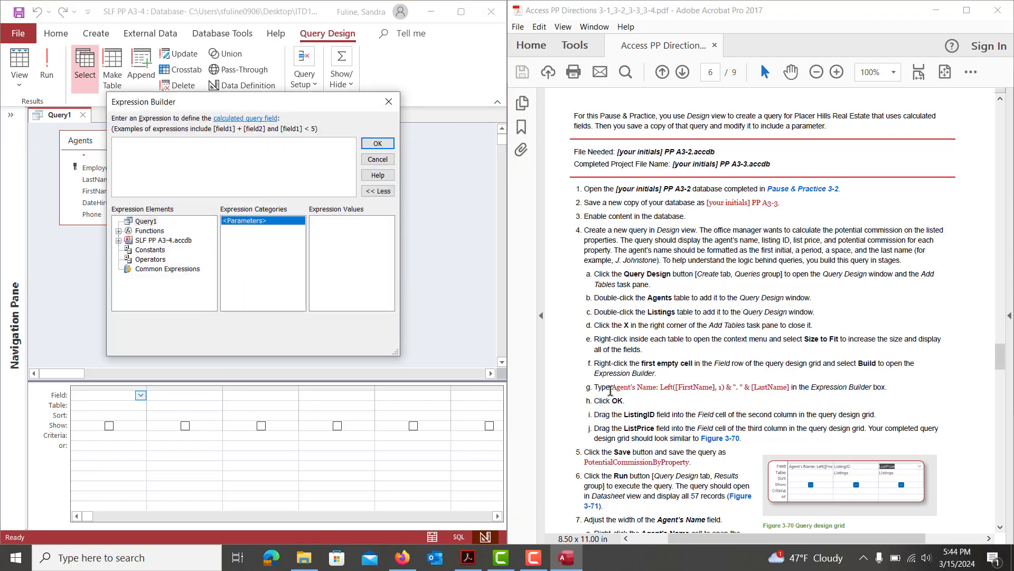
drag(612, 388, 789, 389)
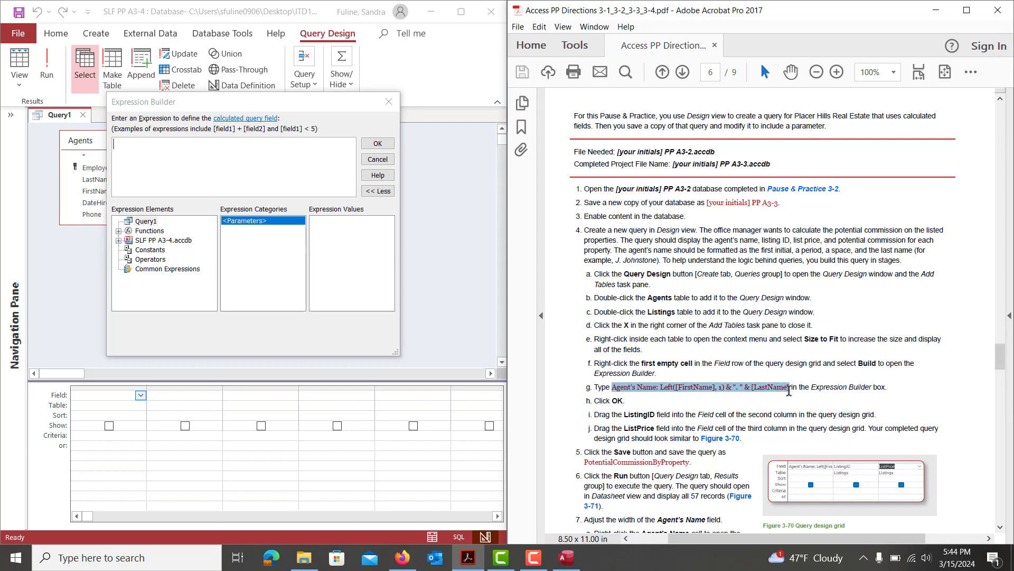
key(ctrl+c)
click(255, 187)
key(ctrl+v)
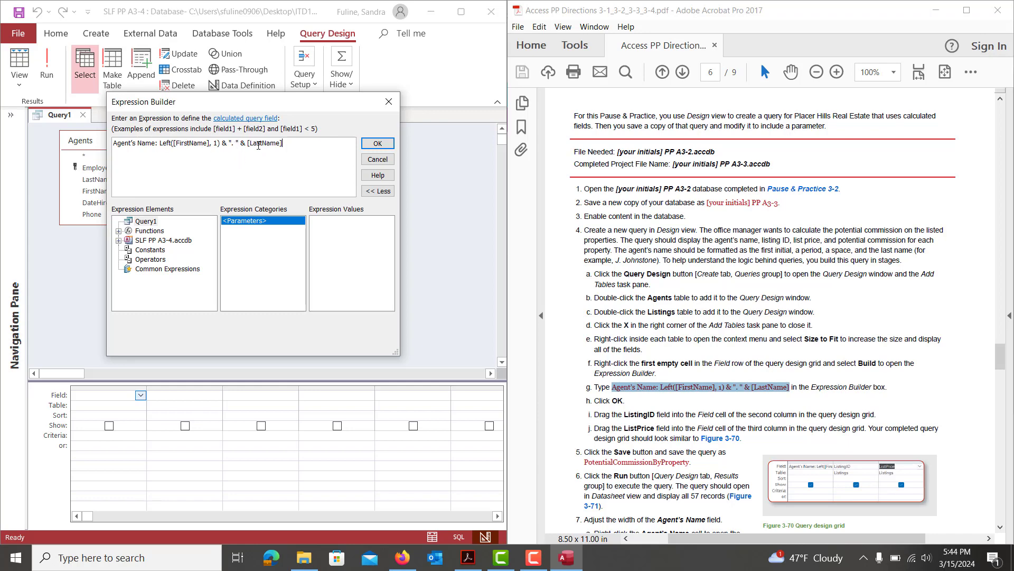
click(375, 143)
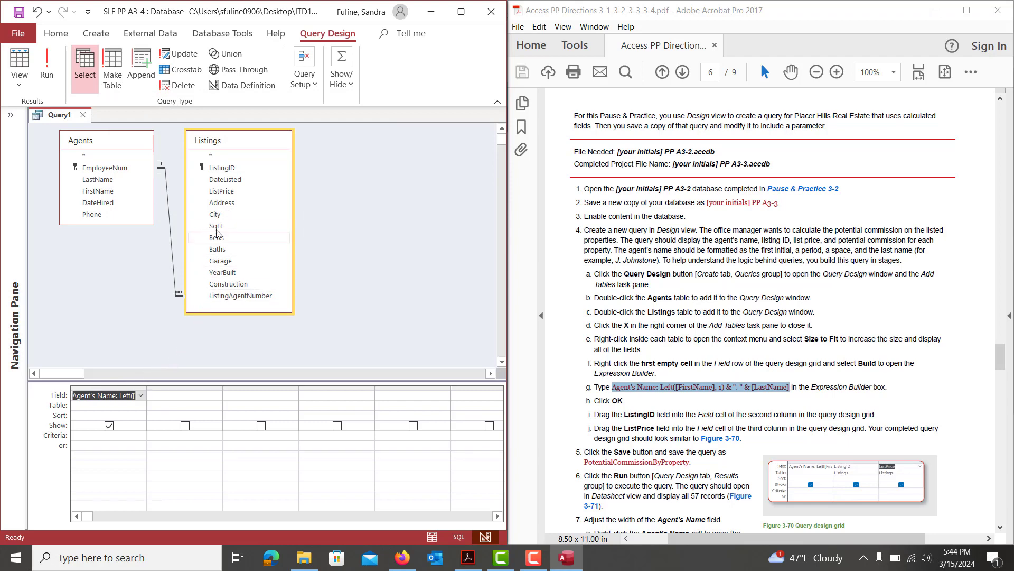
Add the ListingID and ListPrice fields from Listings to the query grid and save the query as PotentialCommissionByProperty
double_click(223, 168)
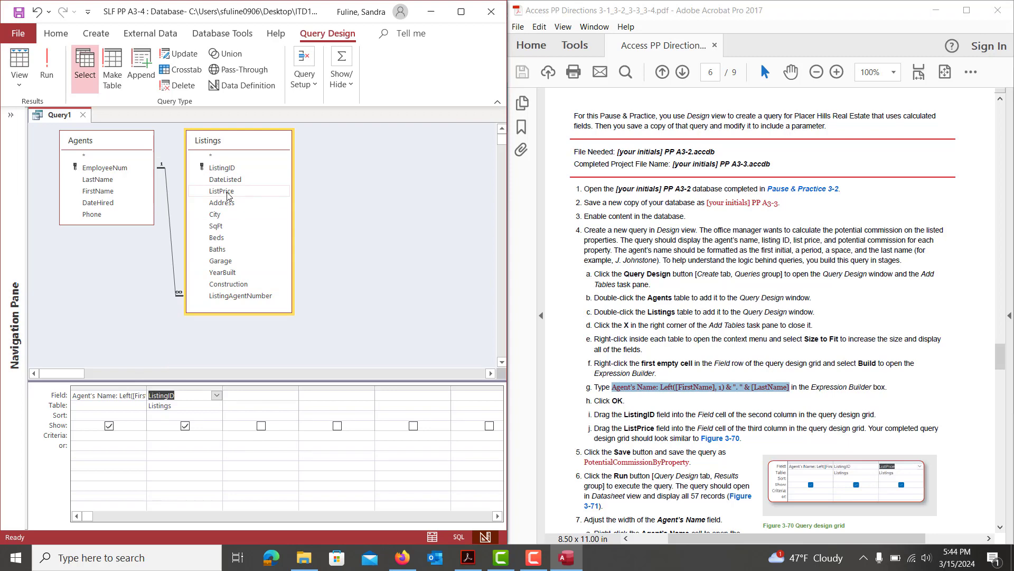
double_click(227, 192)
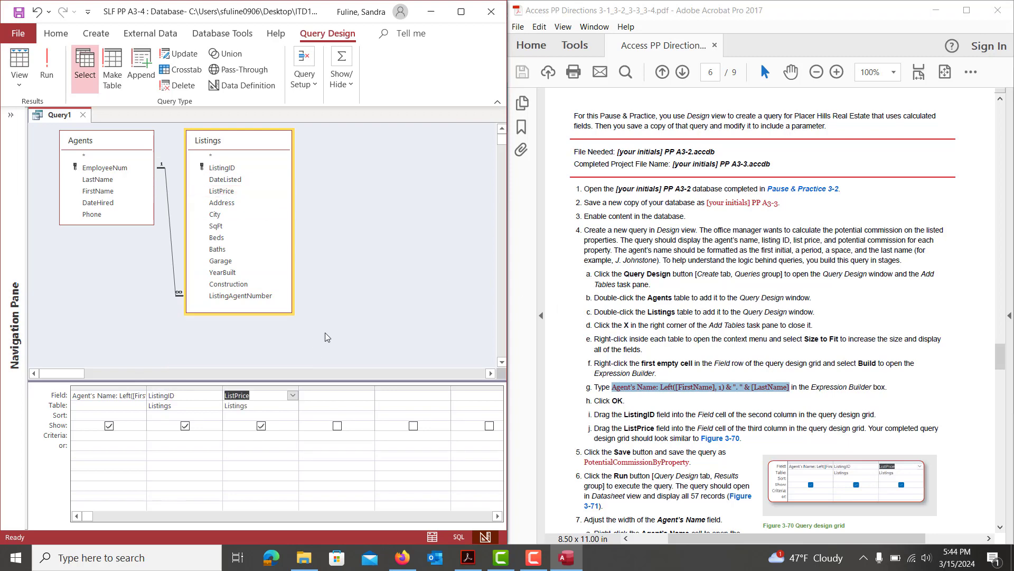
key(ctrl+s)
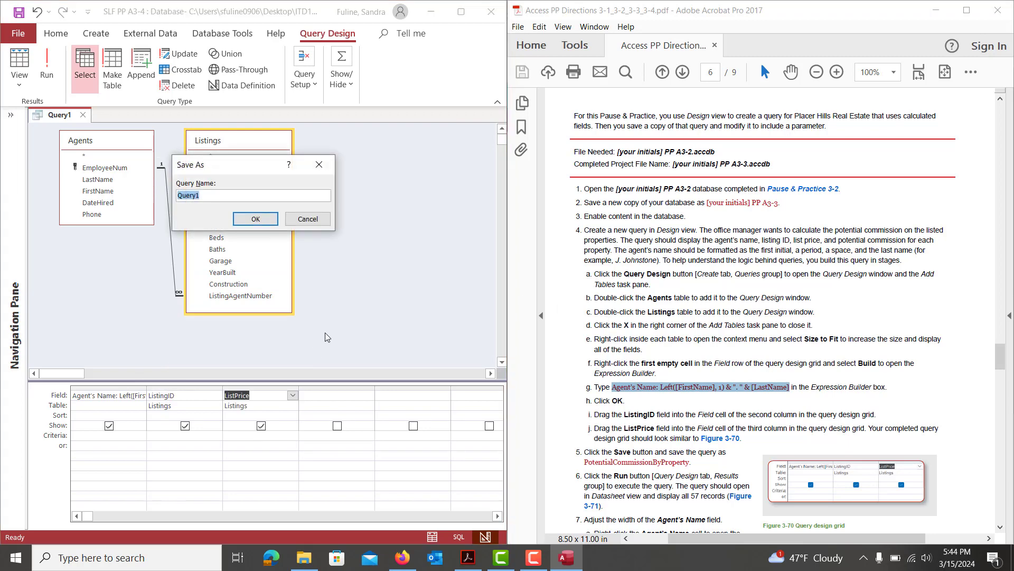
text(PotentialCommissionByProperty)
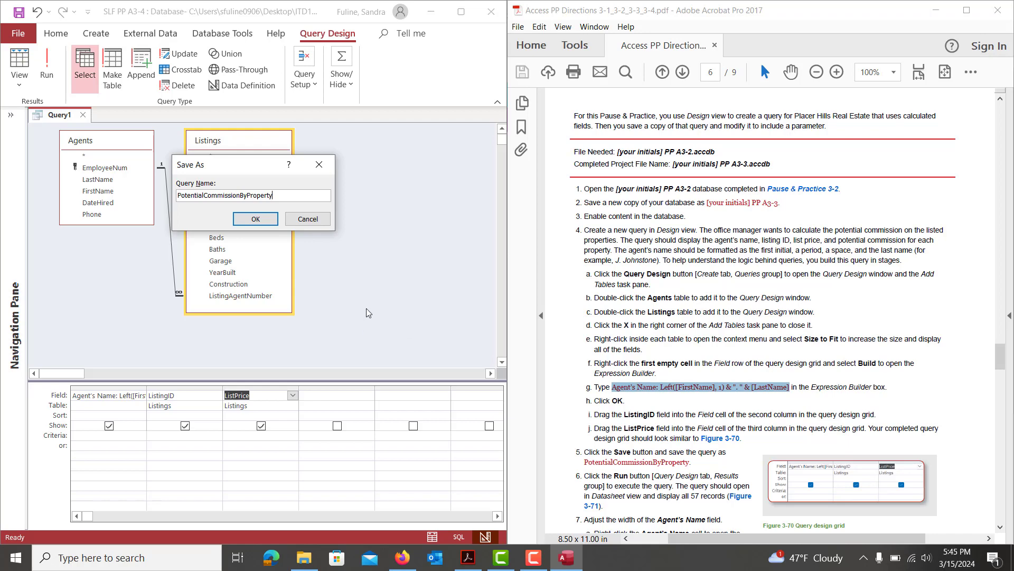
click(255, 218)
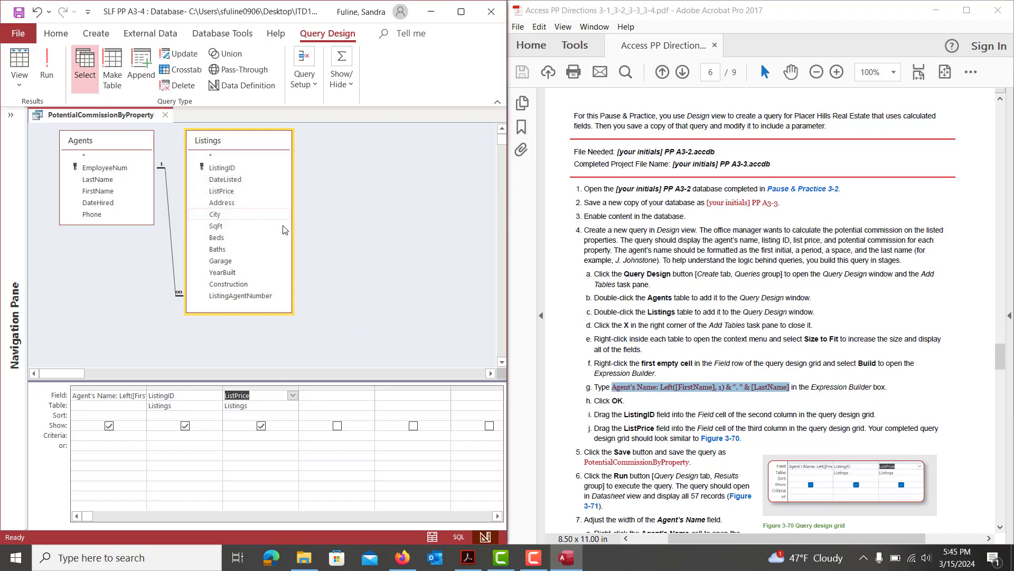
Run the PotentialCommissionByProperty query and widen the Agent's Name column to fit its contents
scroll(669, 417, down, 1)
scroll(670, 417, down, 6)
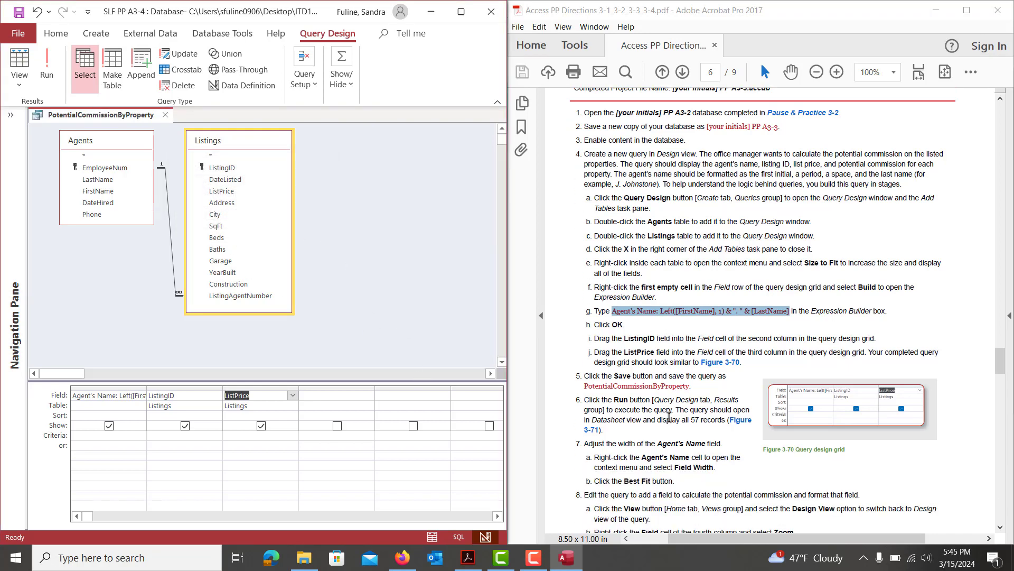
scroll(669, 417, down, 1)
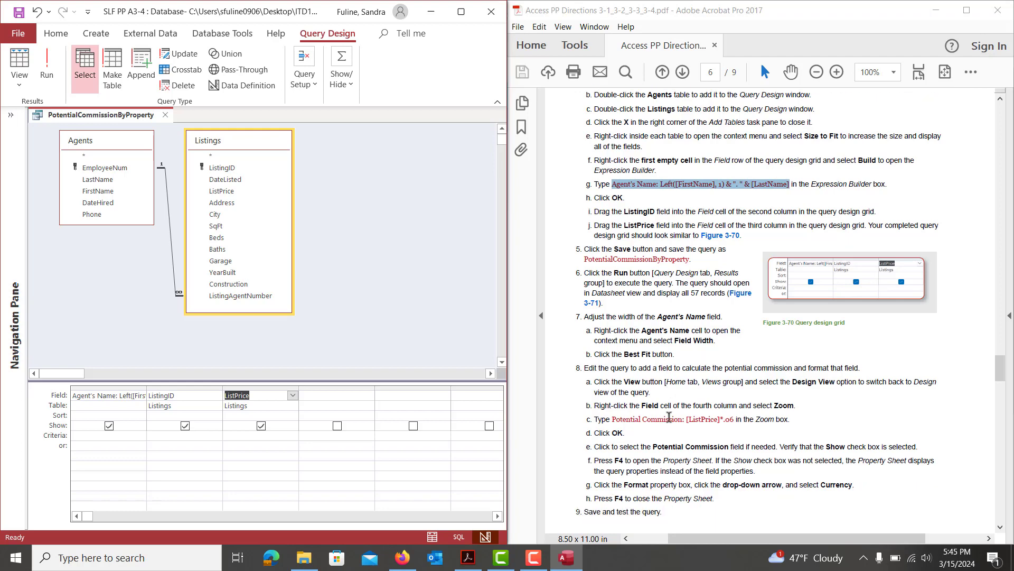
click(47, 68)
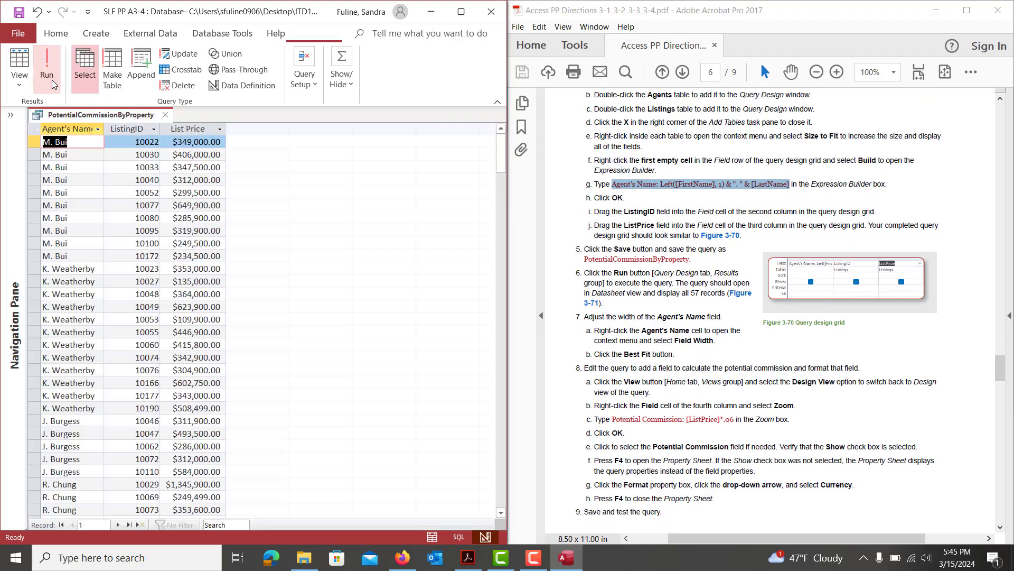
double_click(104, 130)
click(106, 132)
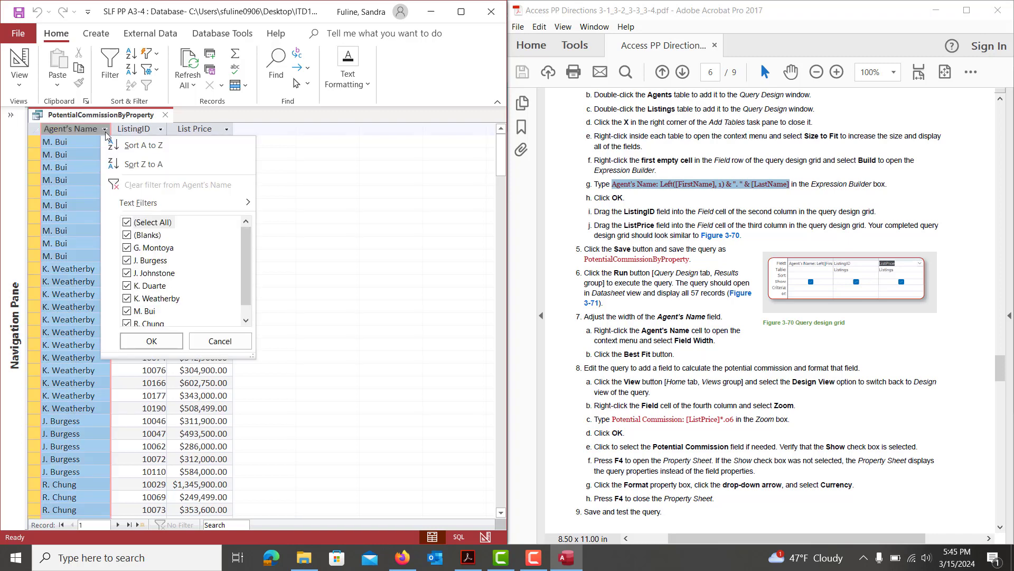
click(167, 339)
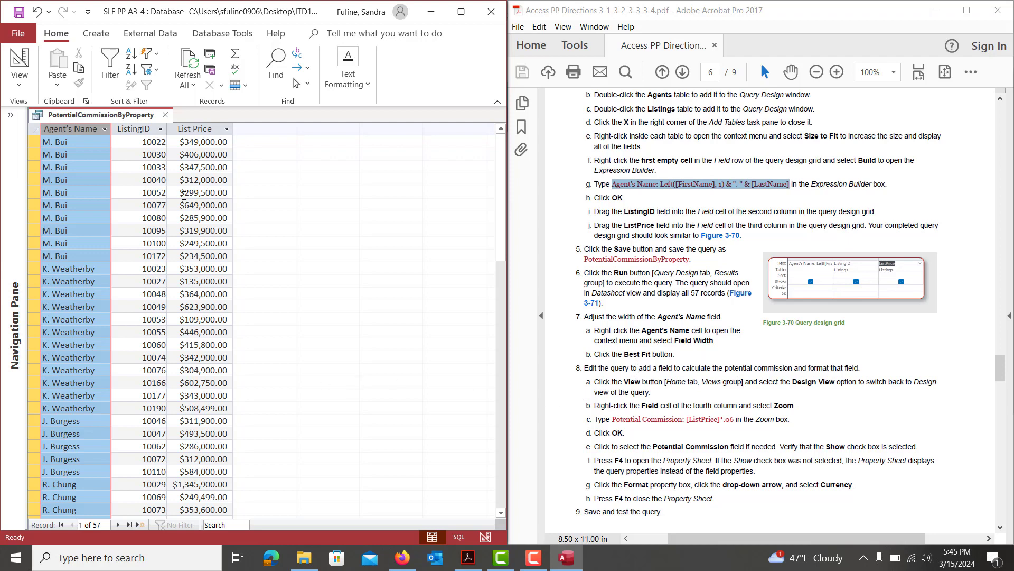
Return to Design view and enter the calculated field Potential Commission: [ListPrice]*.06 in the fourth column, copying it from the directions
click(19, 57)
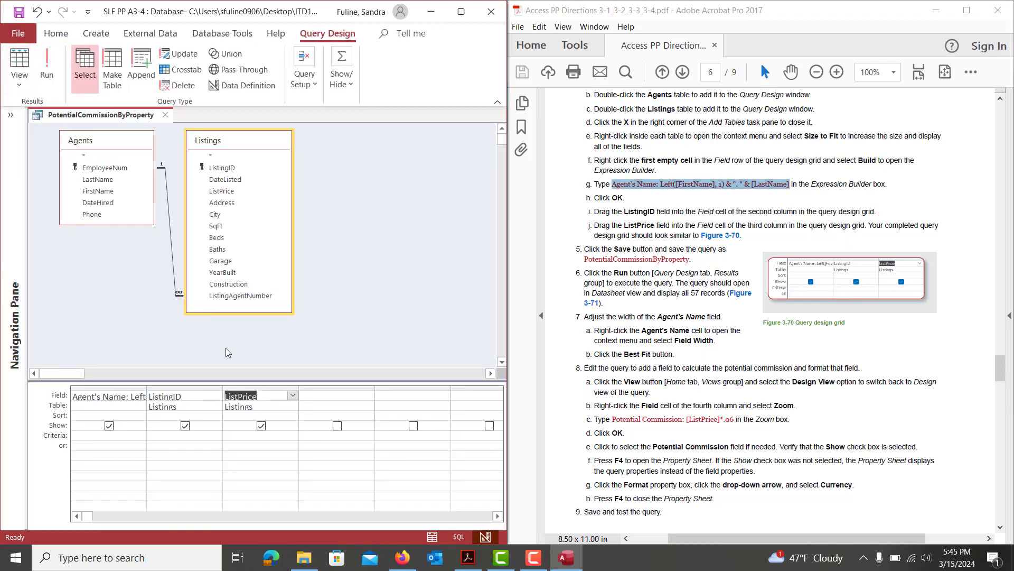
click(345, 396)
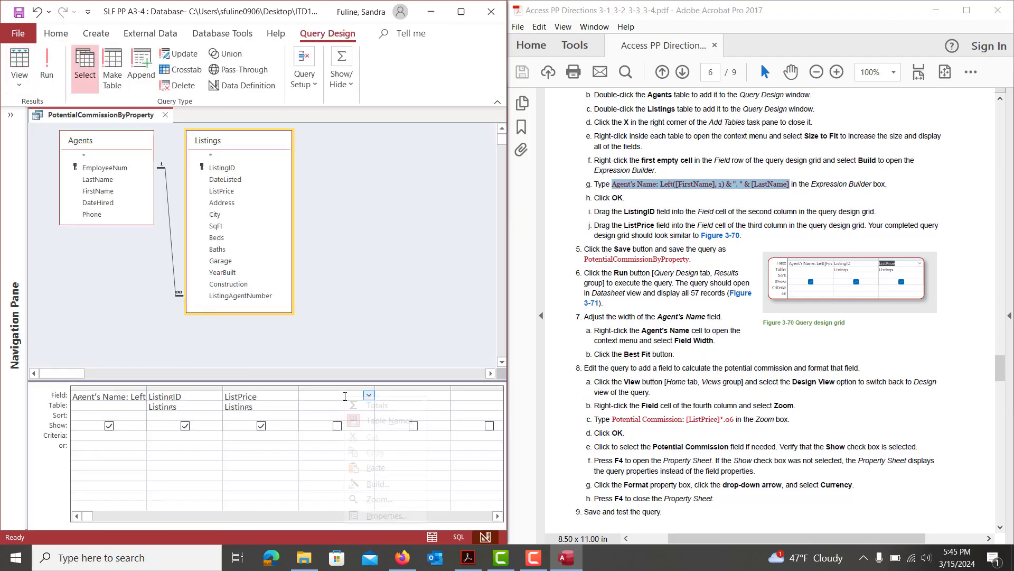
right_click(345, 396)
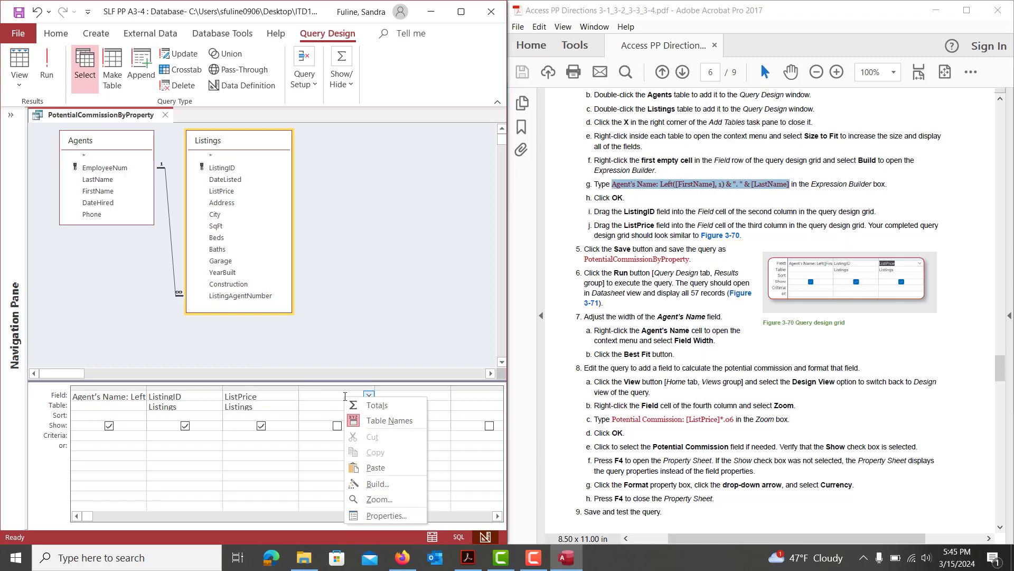
click(374, 500)
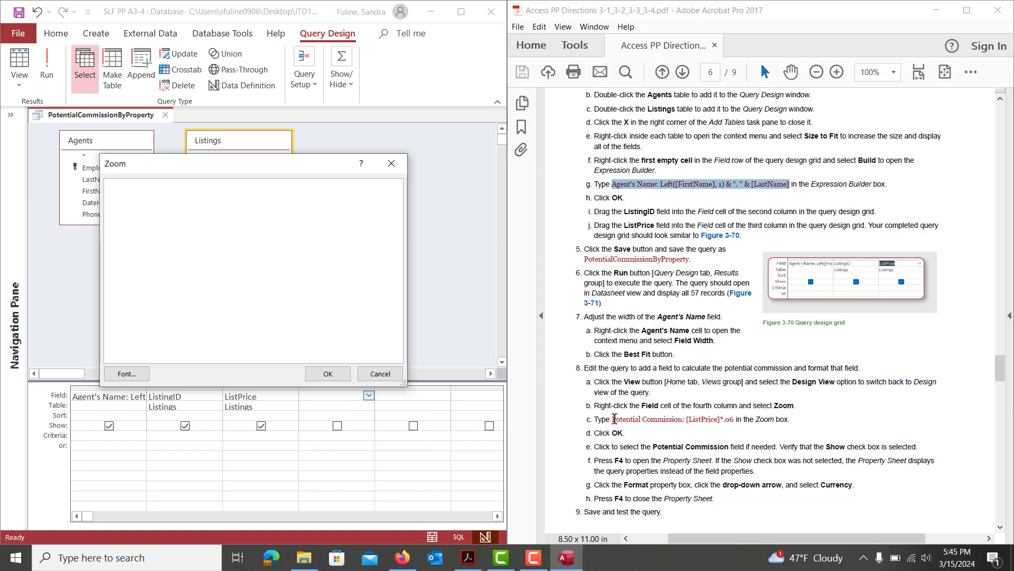
drag(614, 419, 734, 420)
key(ctrl+c)
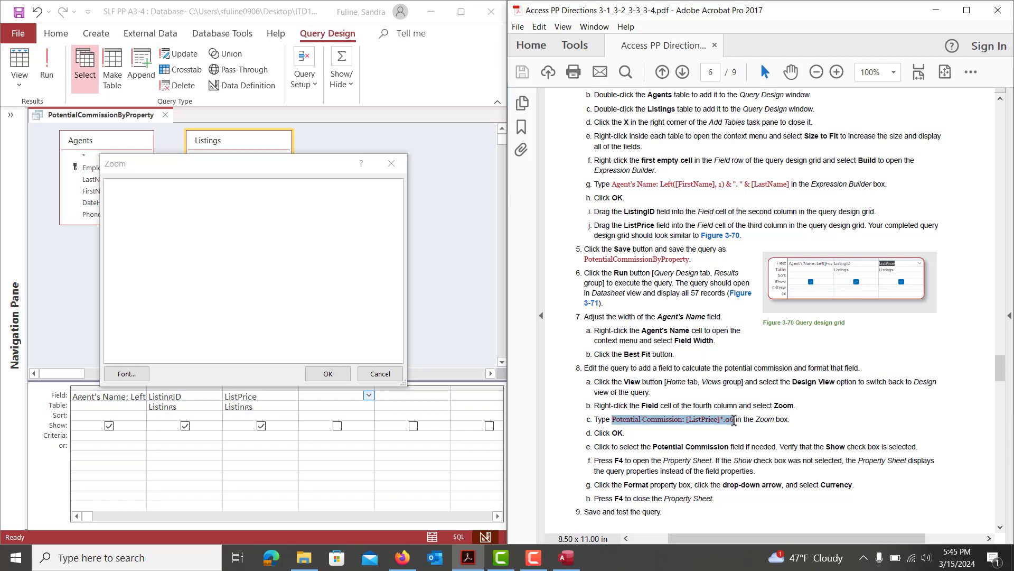
click(206, 215)
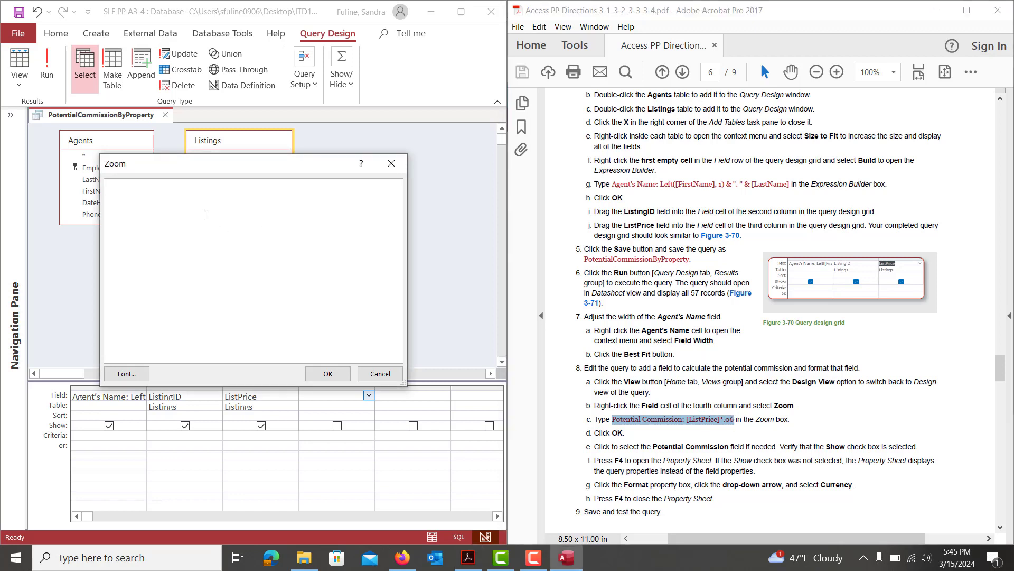
key(ctrl+v)
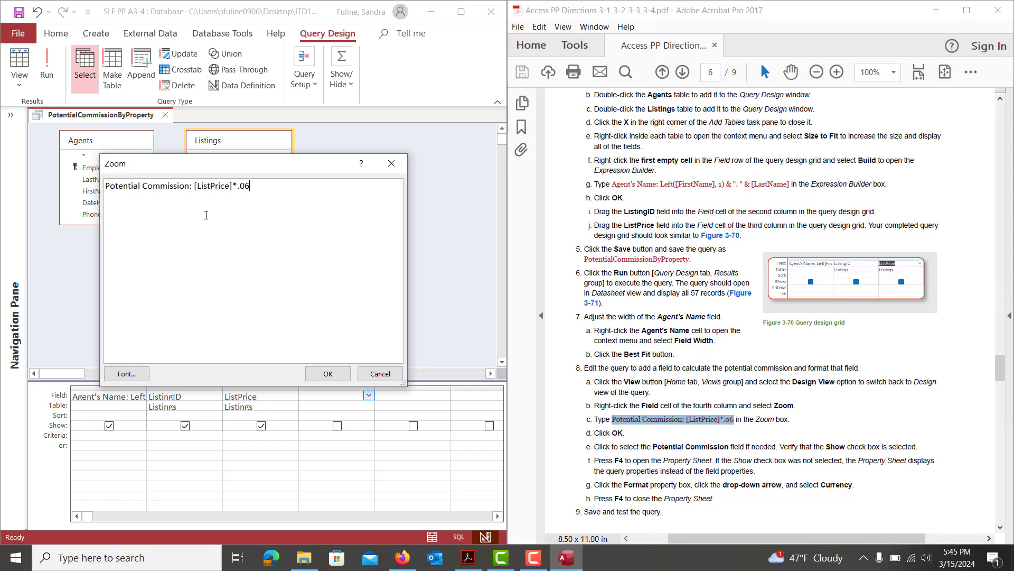
click(327, 375)
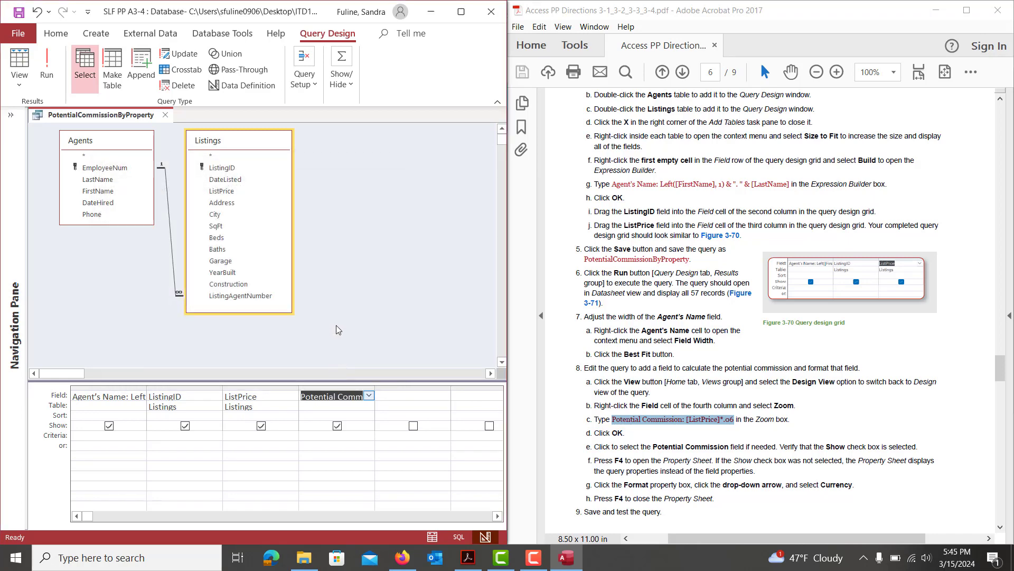
Set the Potential Commission field's Format property to Currency and close its Property Sheet
key(F4)
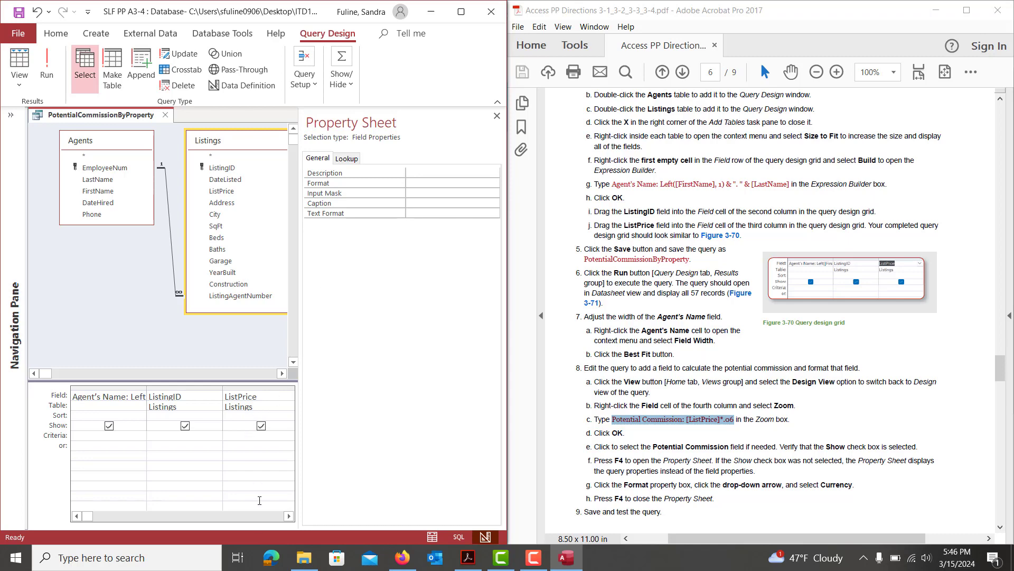
click(289, 516)
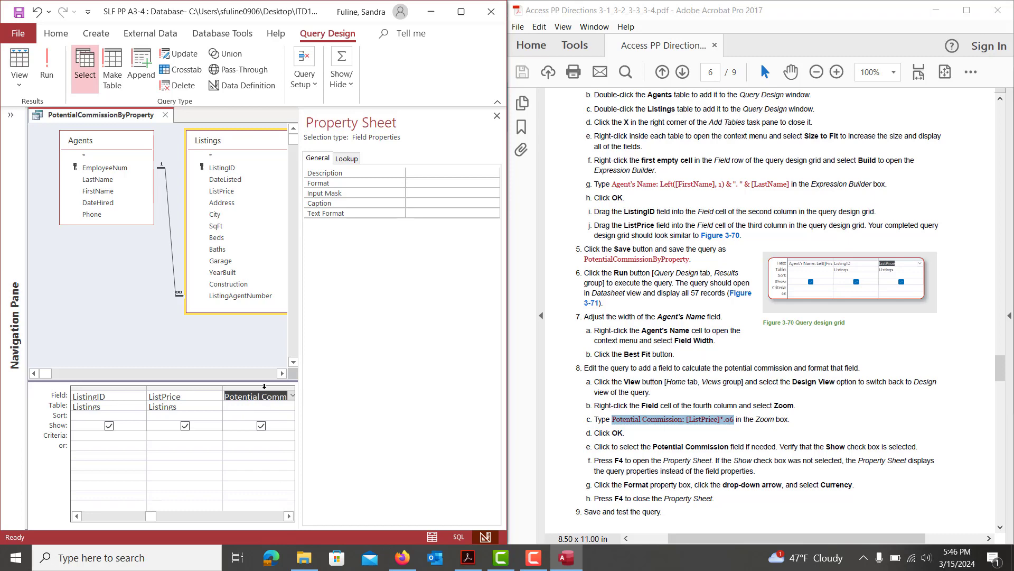
click(463, 183)
click(494, 182)
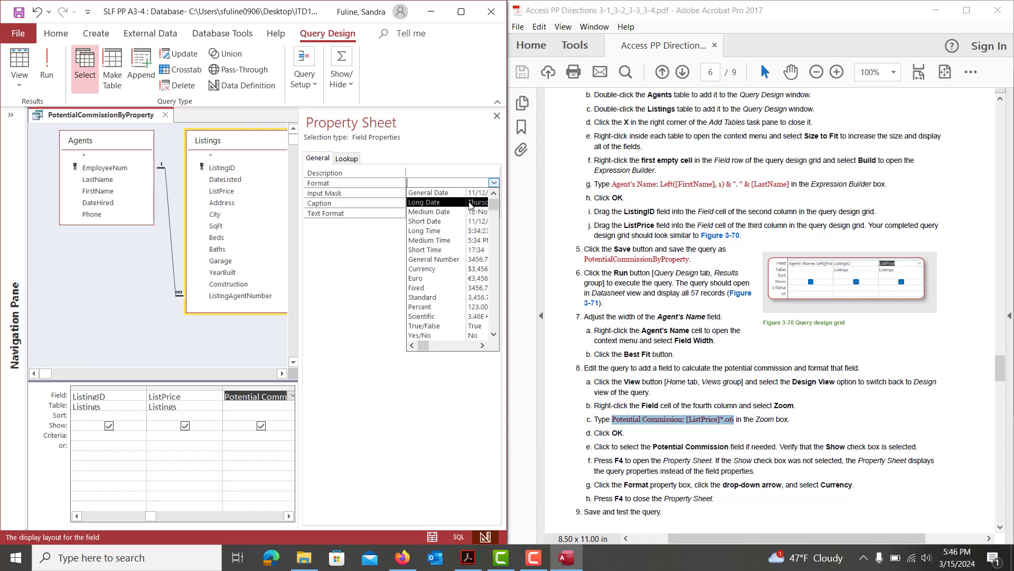
click(429, 268)
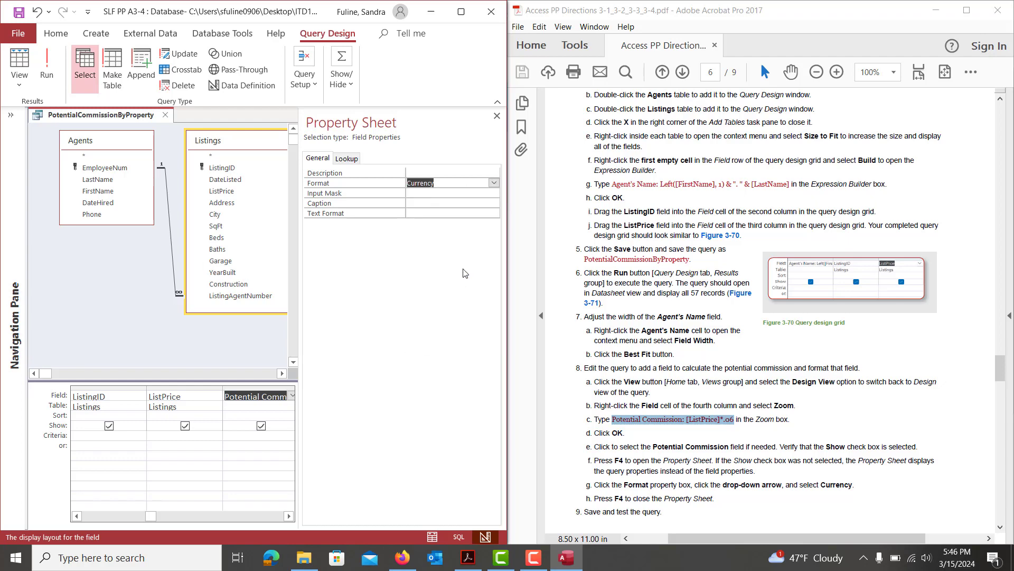
click(496, 117)
Follow step 9 of the directions to save the query changes and run the query with the Potential Commission field
scroll(703, 385, down, 3)
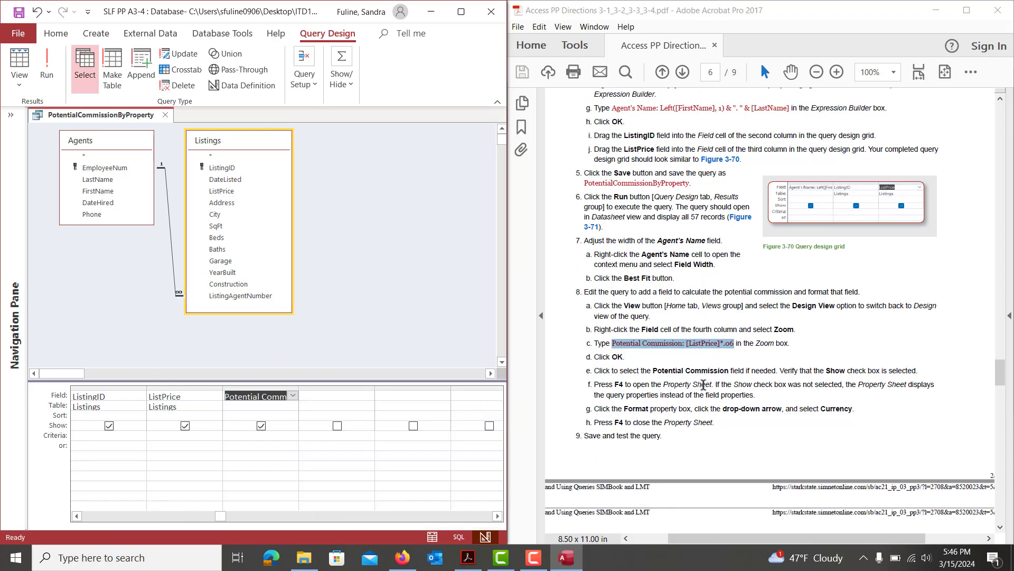
scroll(703, 385, down, 12)
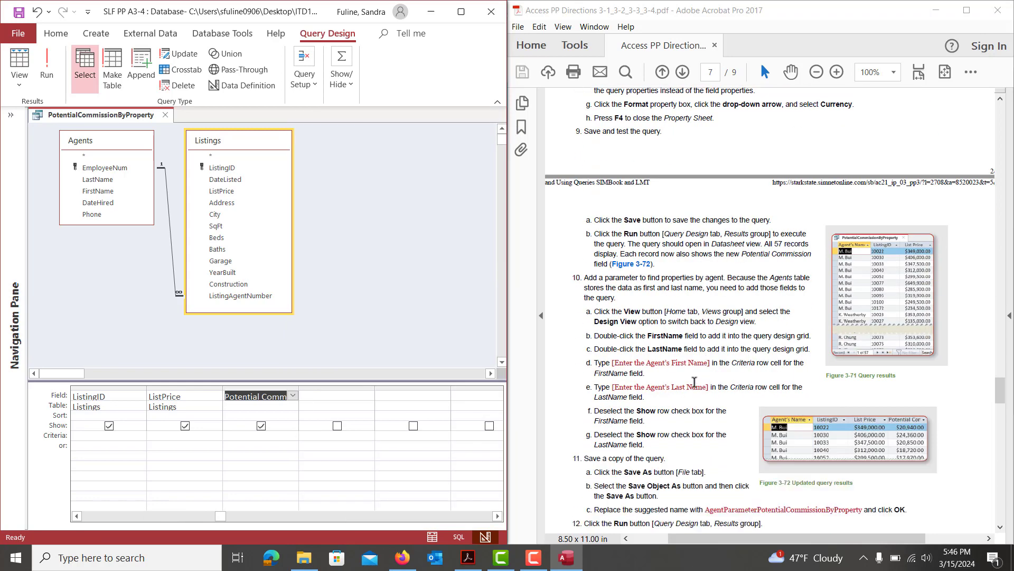
click(16, 19)
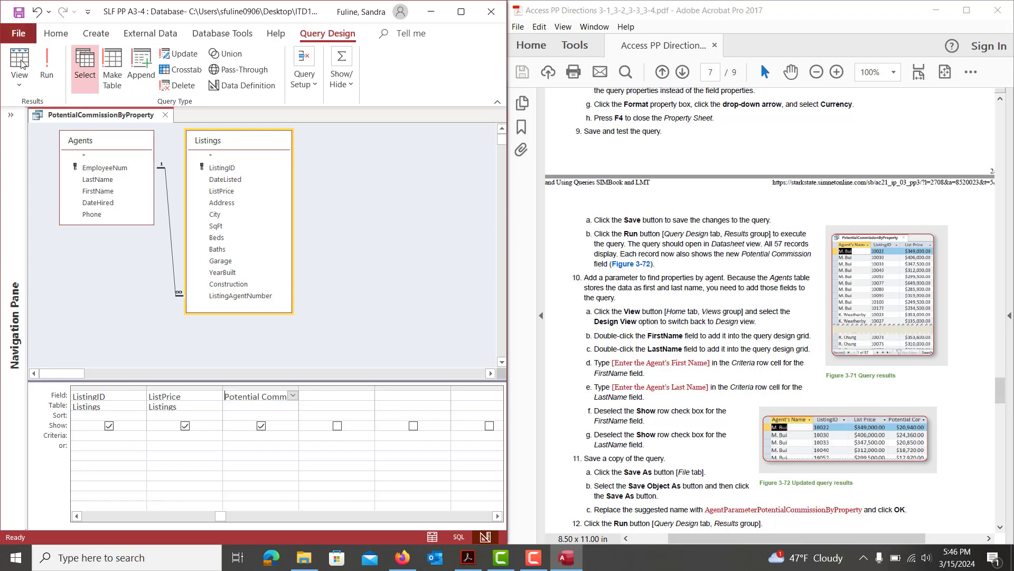
click(50, 69)
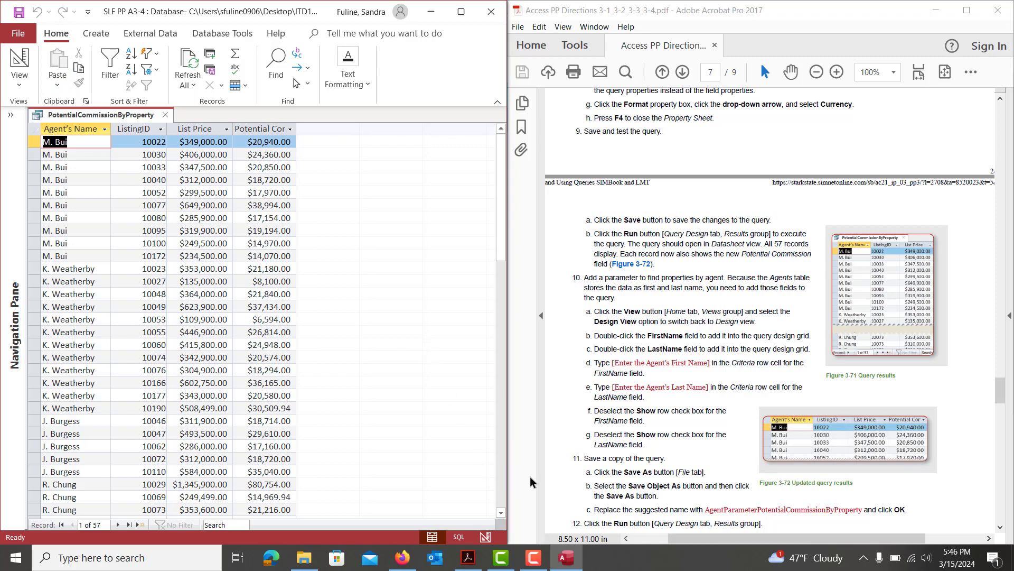
click(535, 559)
Return to Design view and add the FirstName and LastName fields from the Agents table to the query grid
click(22, 63)
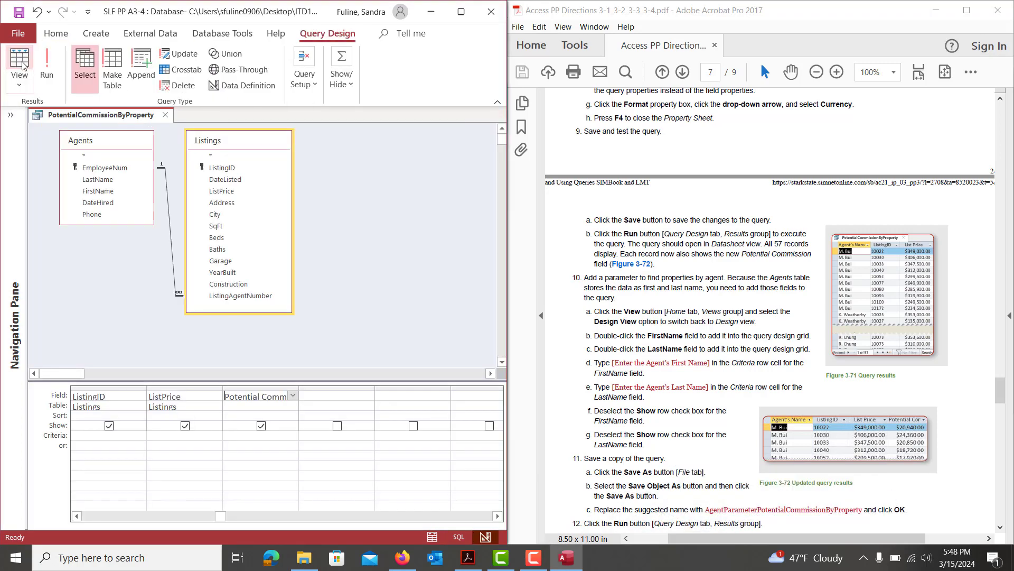
click(76, 515)
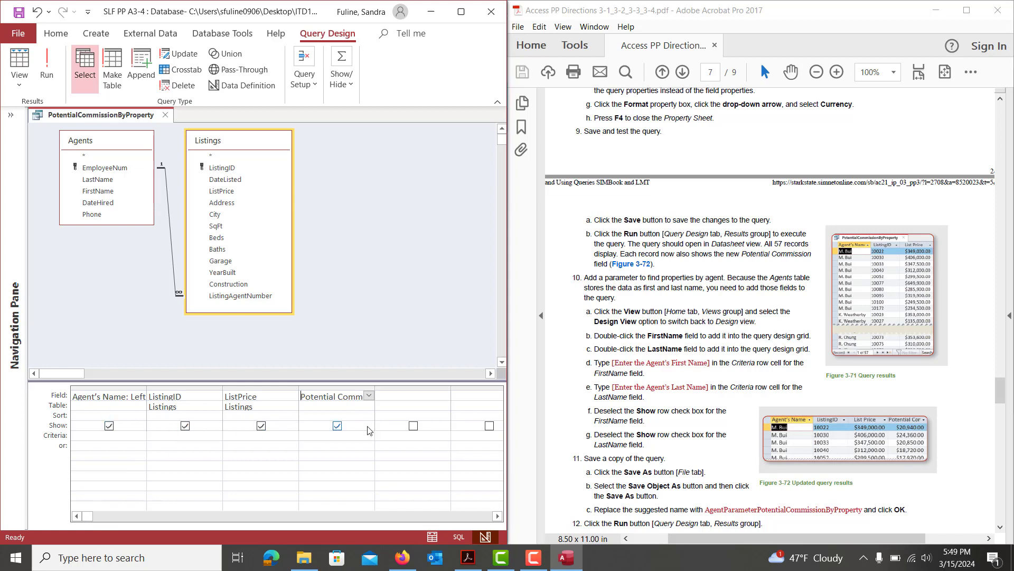
double_click(94, 192)
double_click(97, 179)
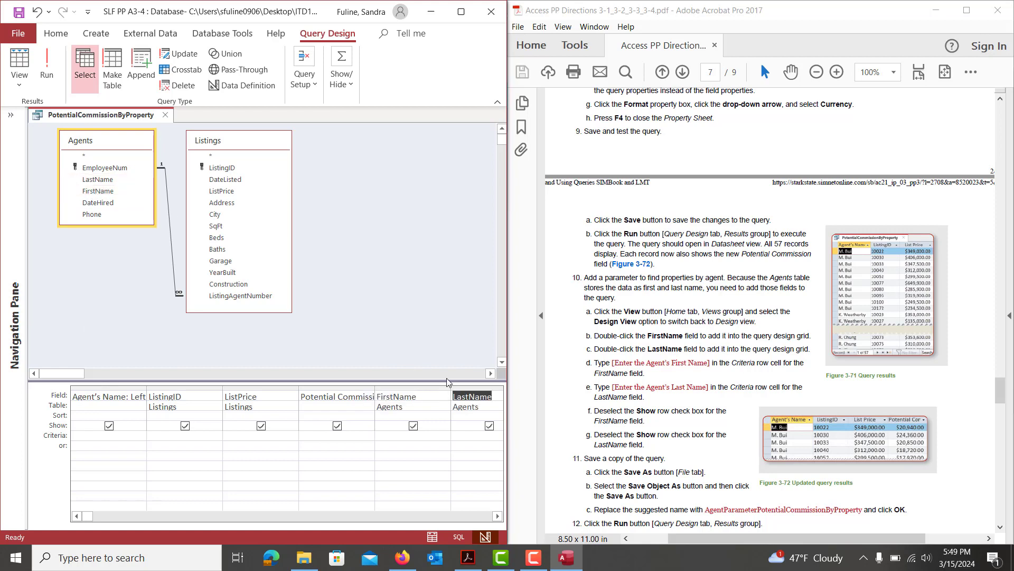
Copy the parameter prompt [Enter the Agent's First Name] from the directions into the FirstName field's Criteria cell
click(611, 364)
drag(612, 365, 709, 363)
key(ctrl+c)
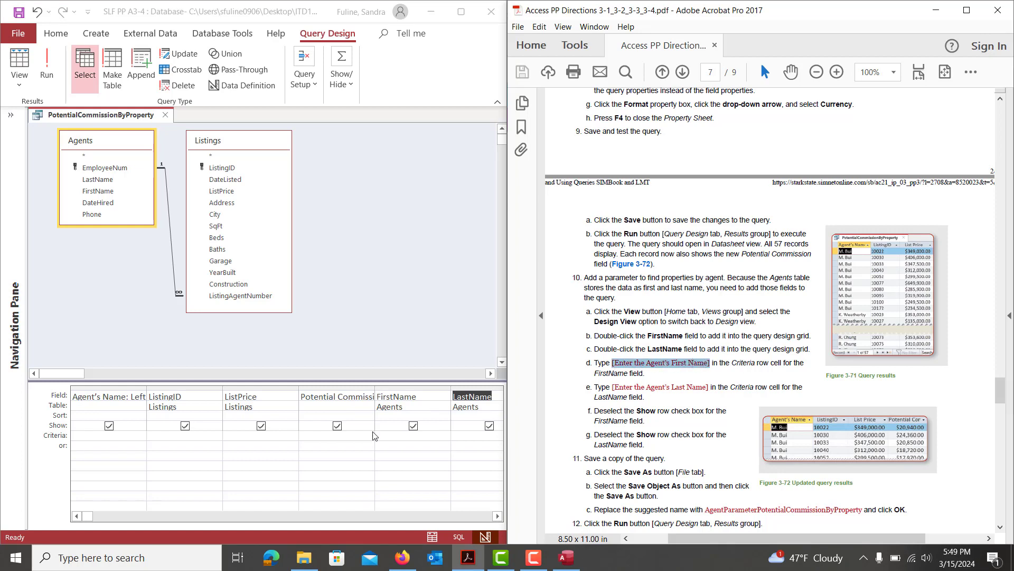
click(393, 440)
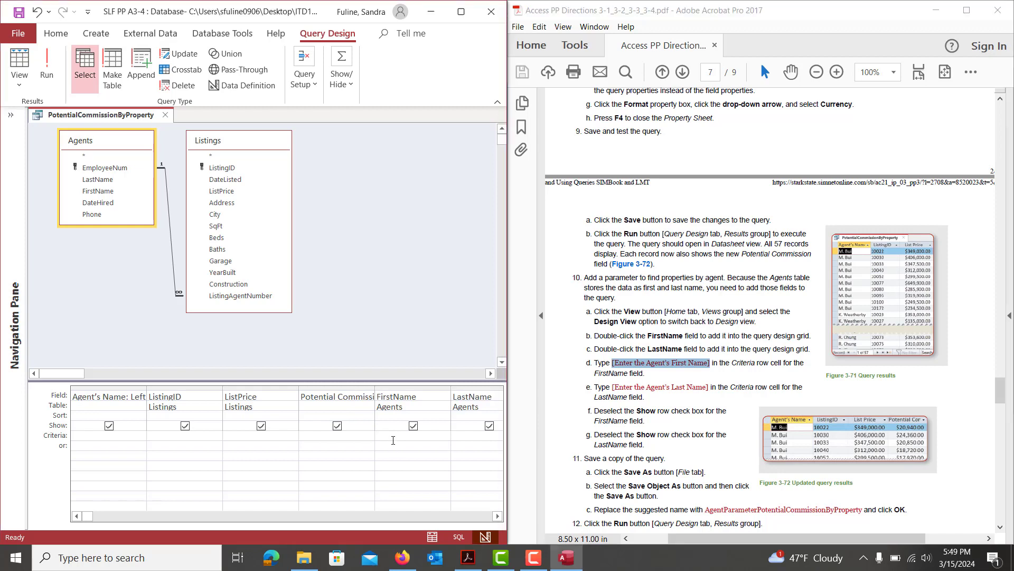
key(ctrl+v)
Copy the parameter prompt [Enter the Agent's Last Name] from the directions into the LastName field's Criteria cell
drag(612, 387, 709, 388)
key(ctrl+c)
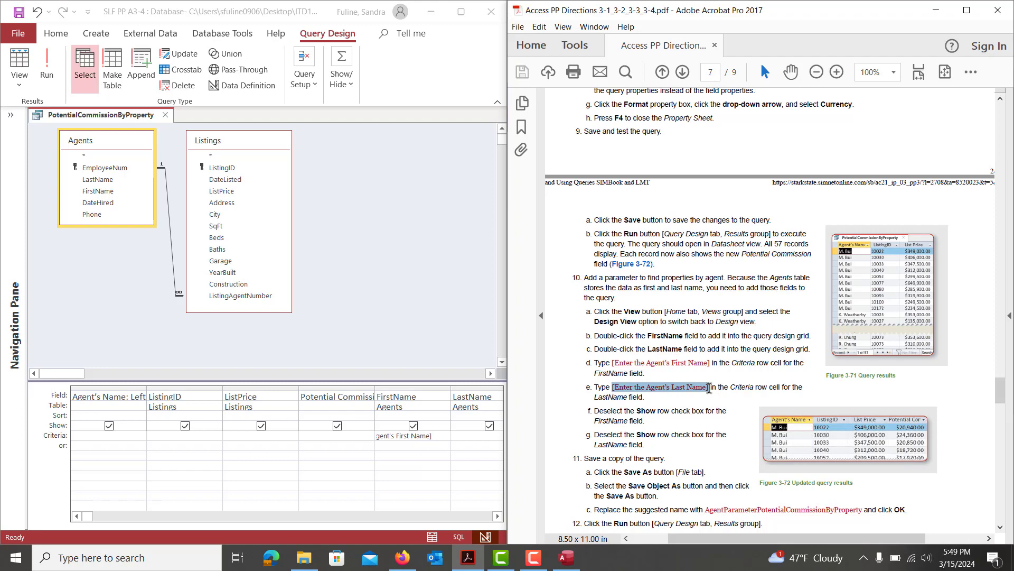
click(458, 433)
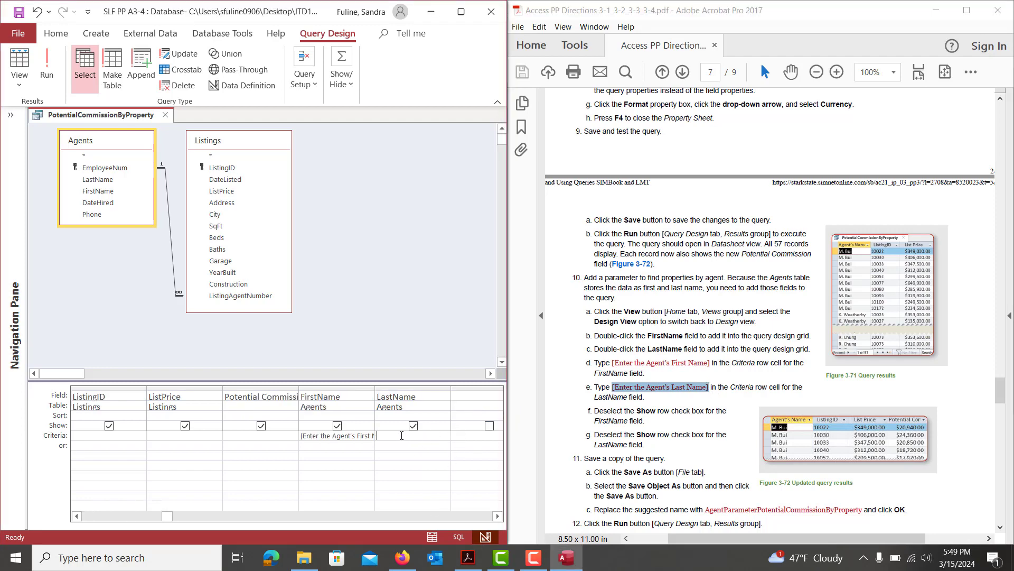
key(ctrl+v)
scroll(660, 437, down, 4)
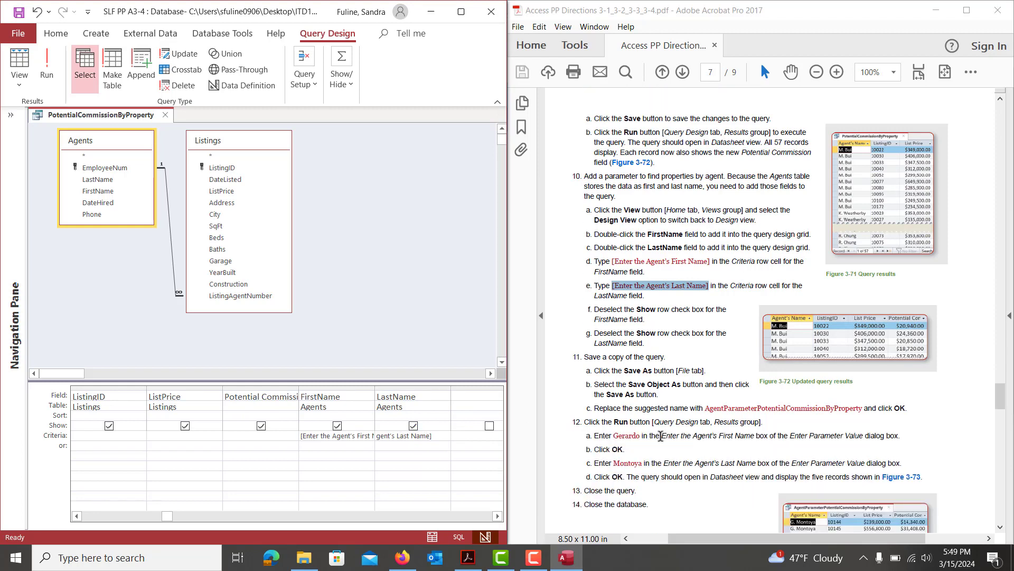
scroll(661, 436, down, 1)
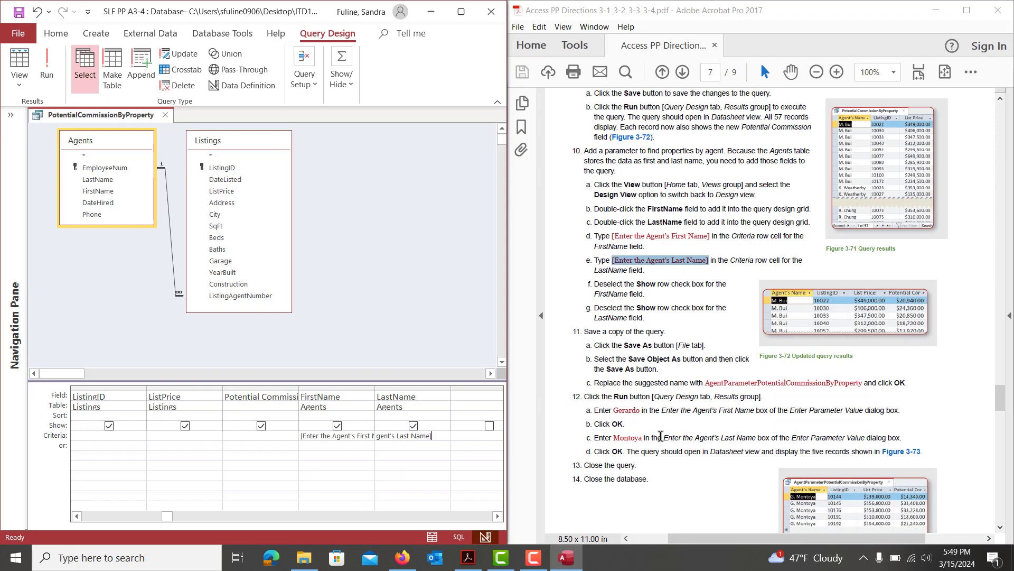
Run the query, entering the agent's first and last names given in step 12 of the directions at the two parameter prompts
click(50, 61)
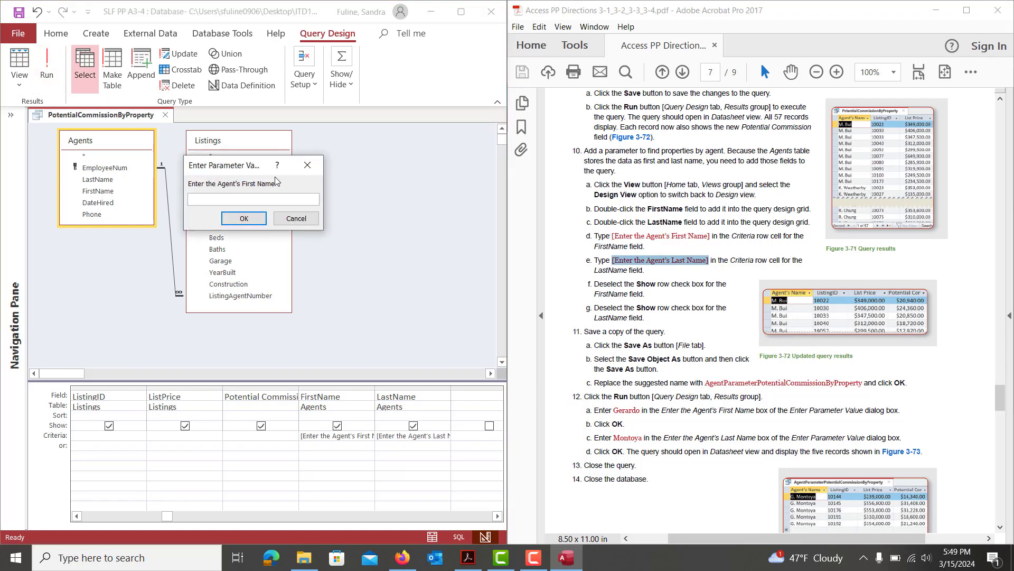
text(Gerardo)
key(Return)
text(Montoya)
key(Return)
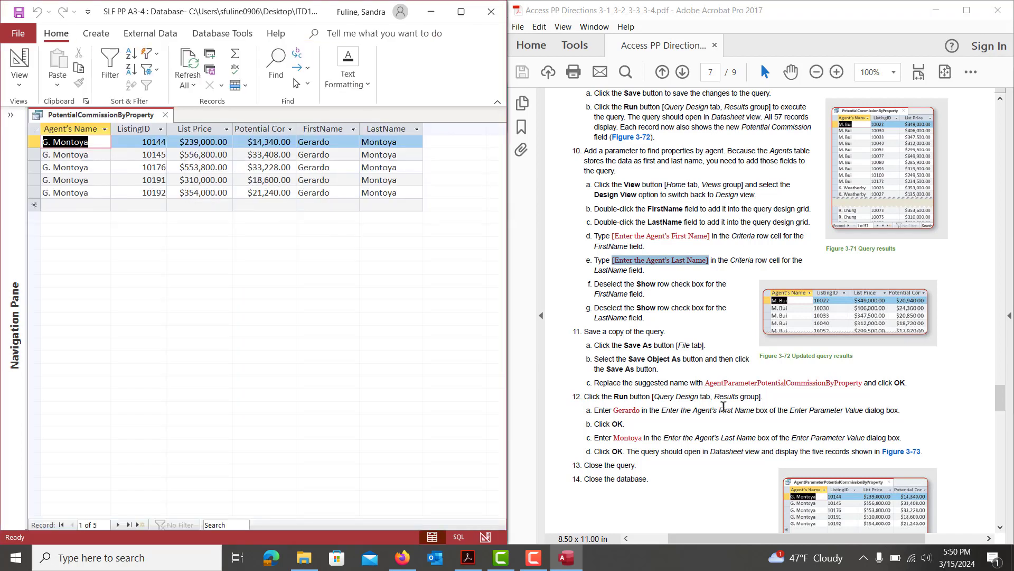
Save a copy of the query object as AgentParameterPotentialCommissionByProperty, copying the name from step 11 of the directions
scroll(723, 406, down, 4)
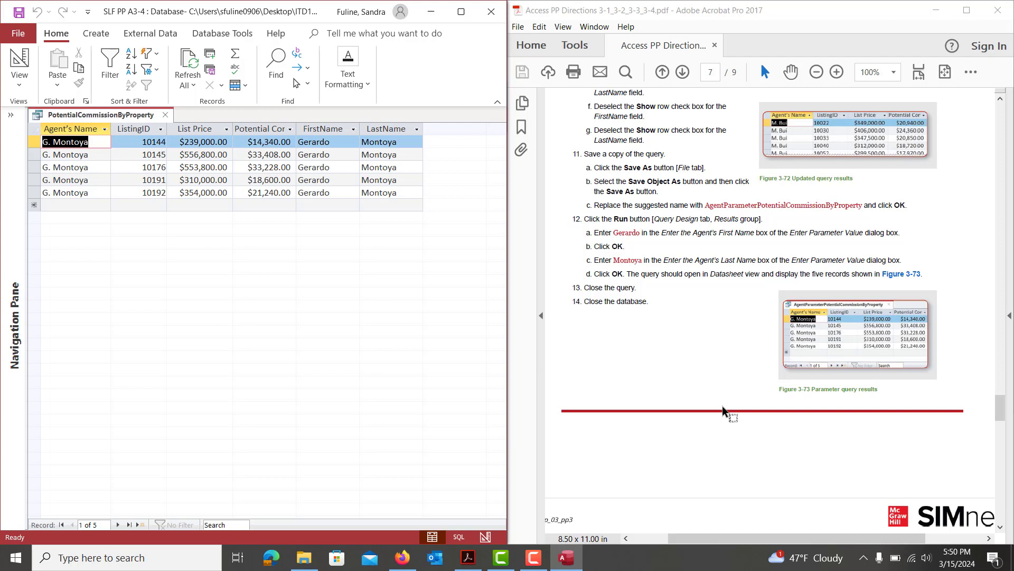
scroll(722, 405, up, 2)
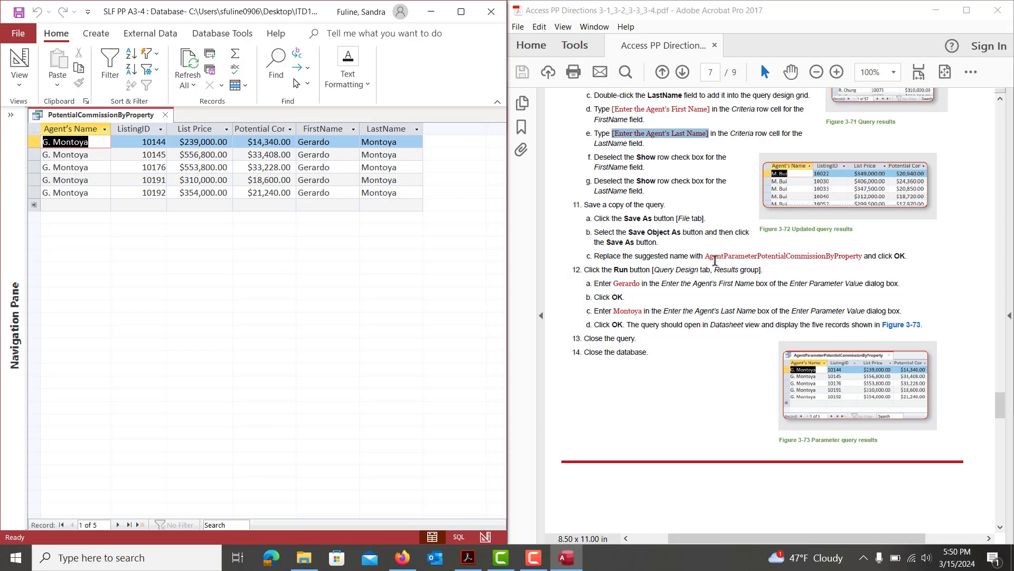
scroll(692, 268, up, 5)
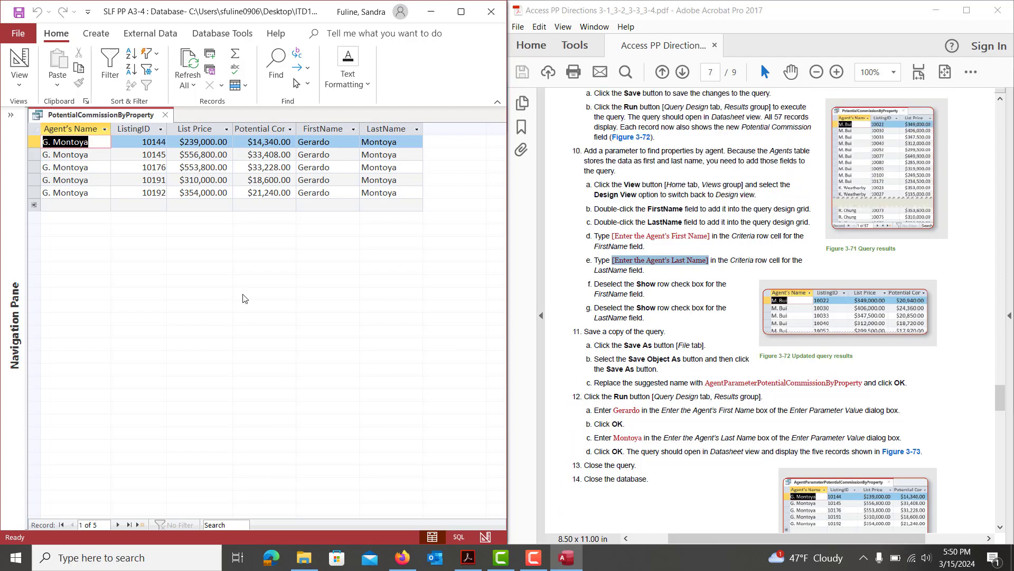
click(19, 37)
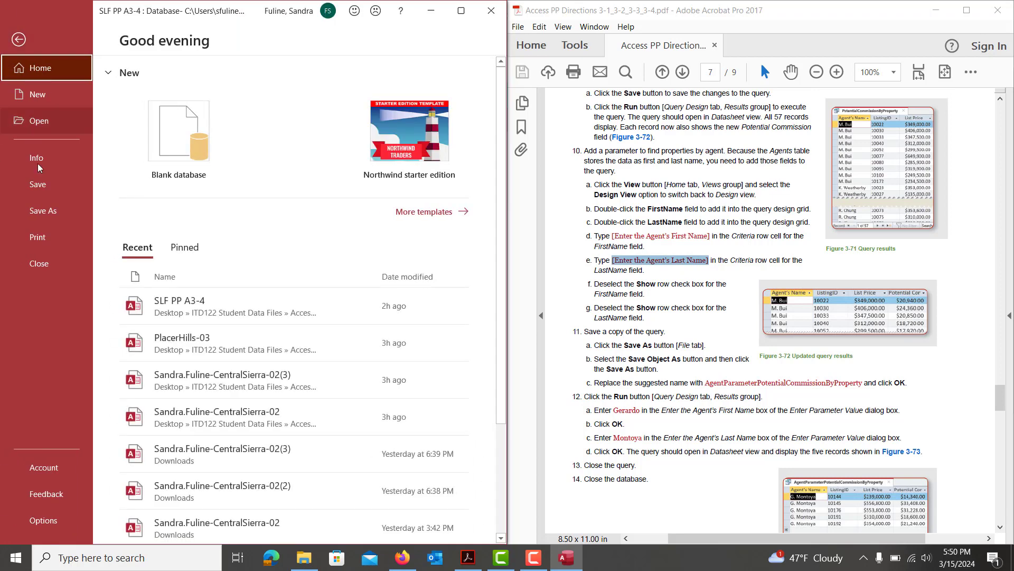
click(43, 211)
click(156, 154)
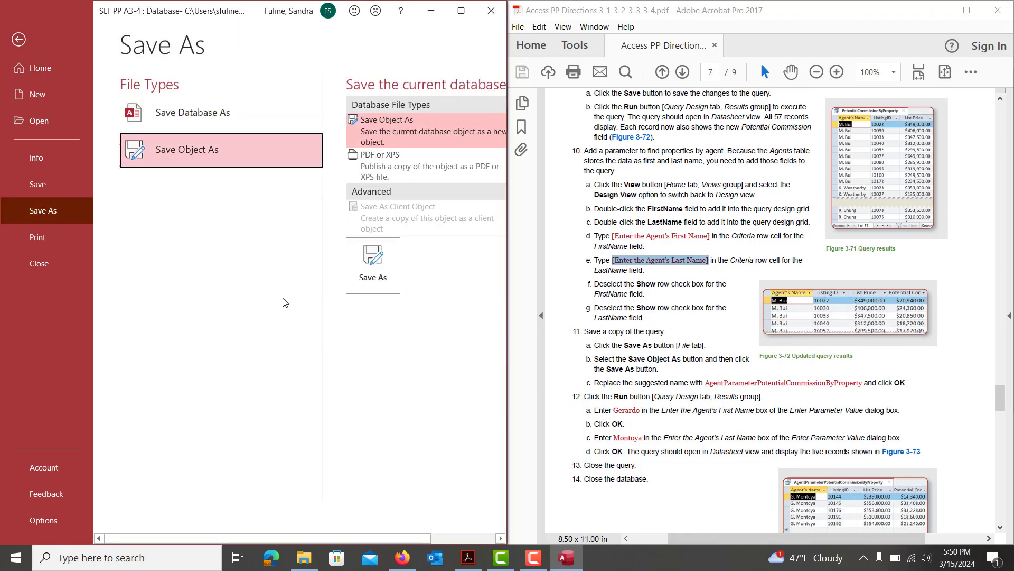
click(372, 270)
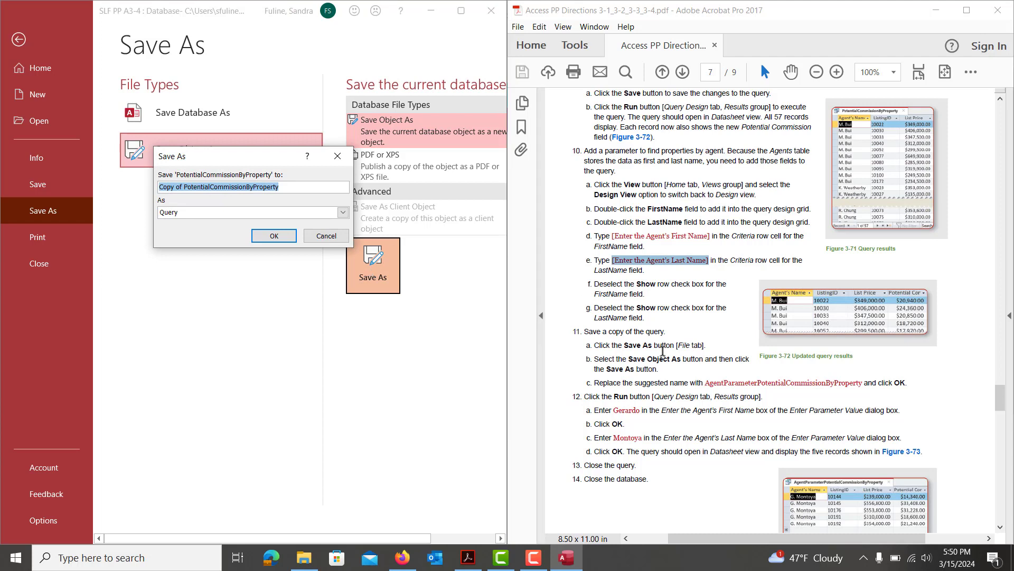
drag(706, 382, 862, 387)
key(ctrl+c)
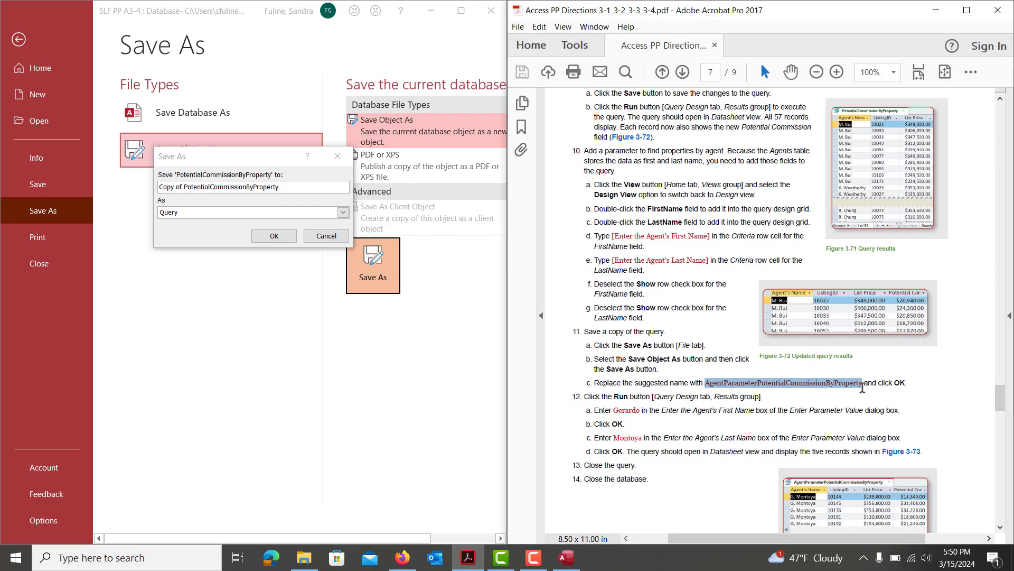
click(293, 185)
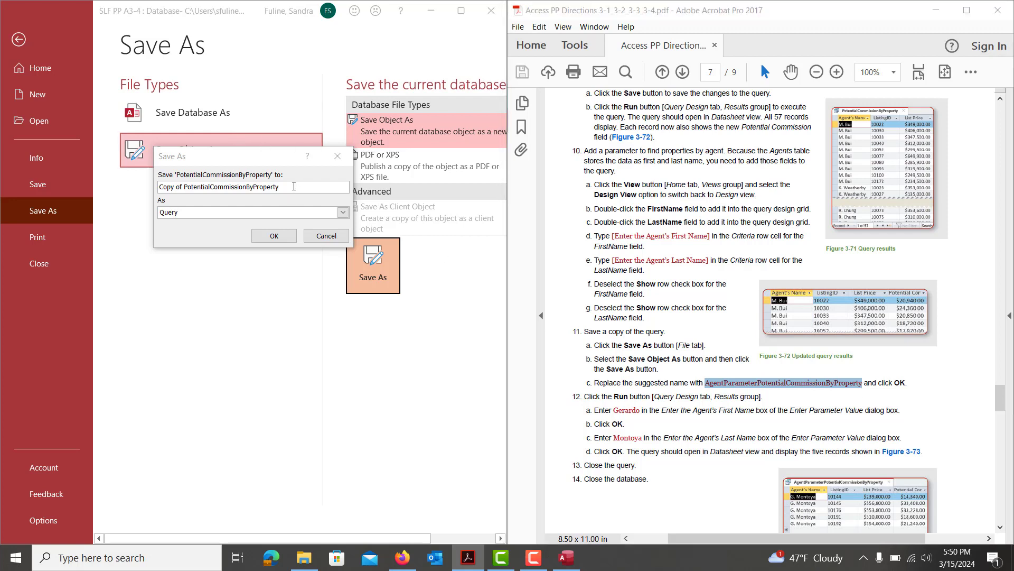
key(ctrl+v)
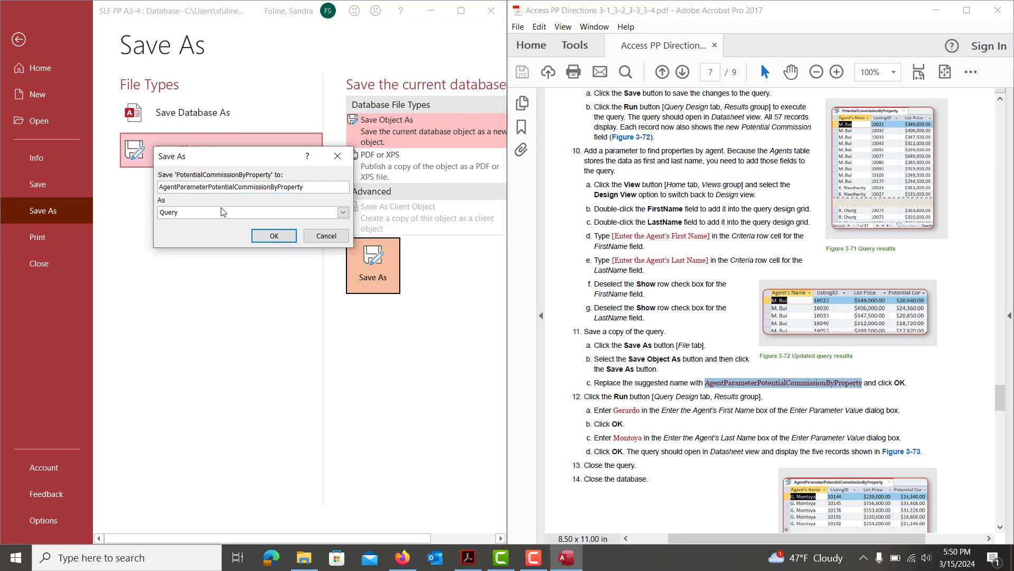
click(274, 236)
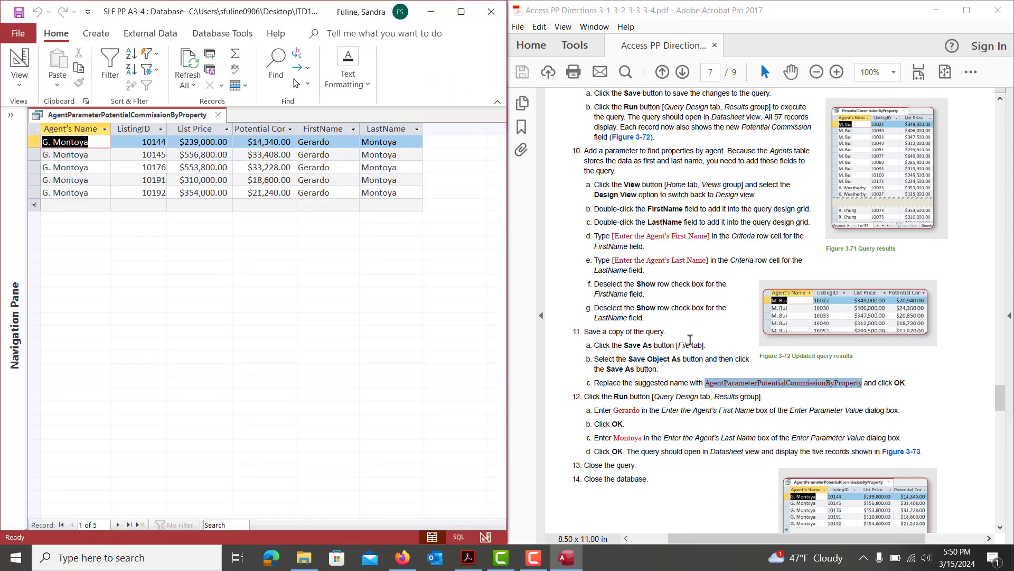
Advance the directions to the summary query instructions and close the AgentParameterPotentialCommissionByProperty query
scroll(689, 338, down, 8)
scroll(688, 343, down, 10)
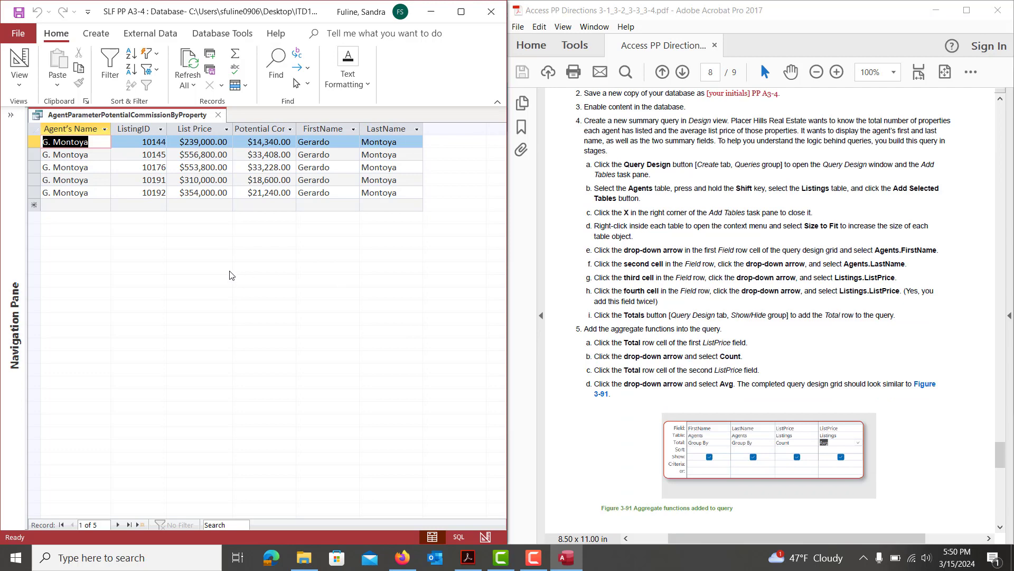
click(218, 115)
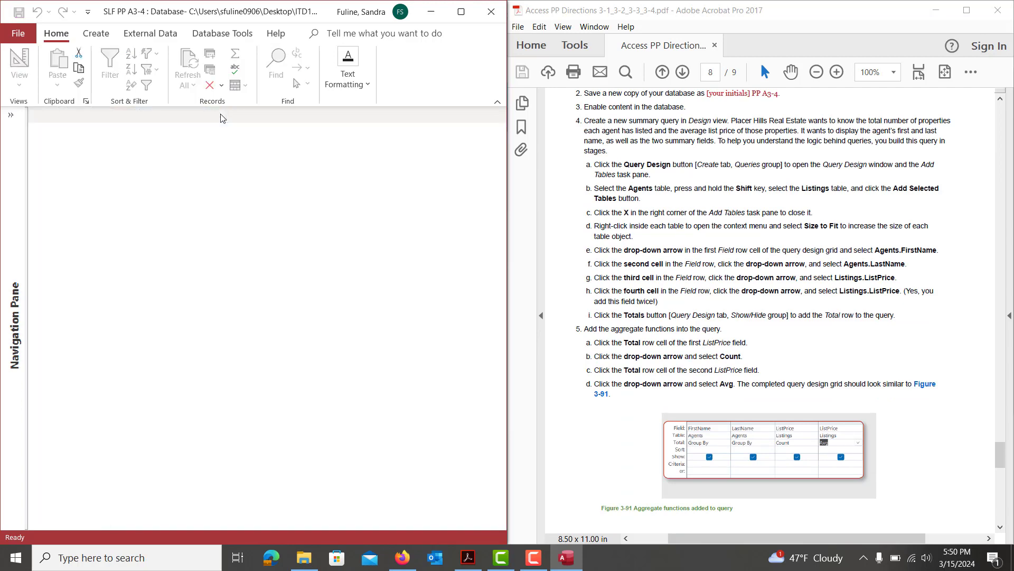
Create a new query in Design view, add the Agents and Listings tables, and close the Add Tables pane
click(97, 35)
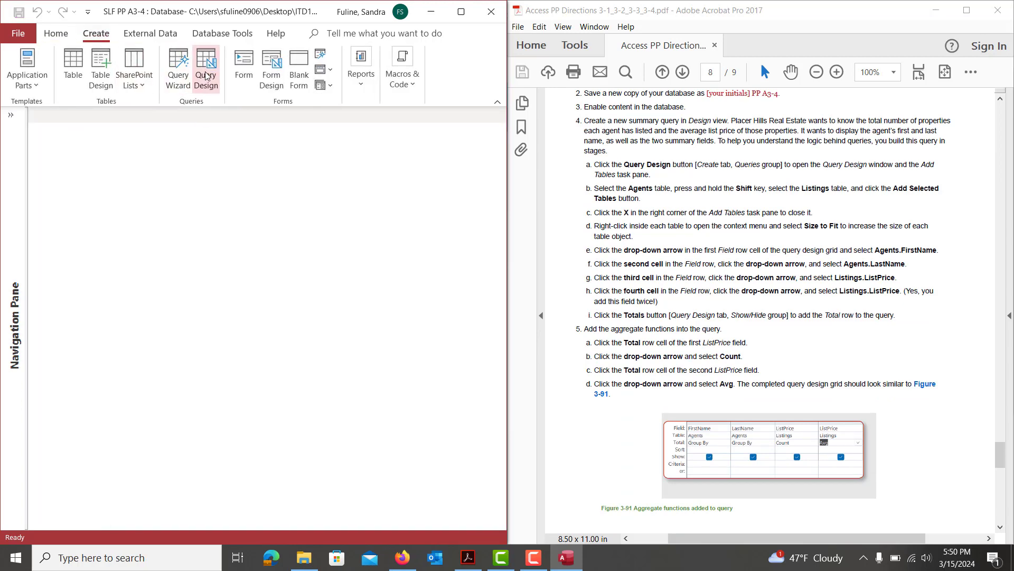
click(207, 76)
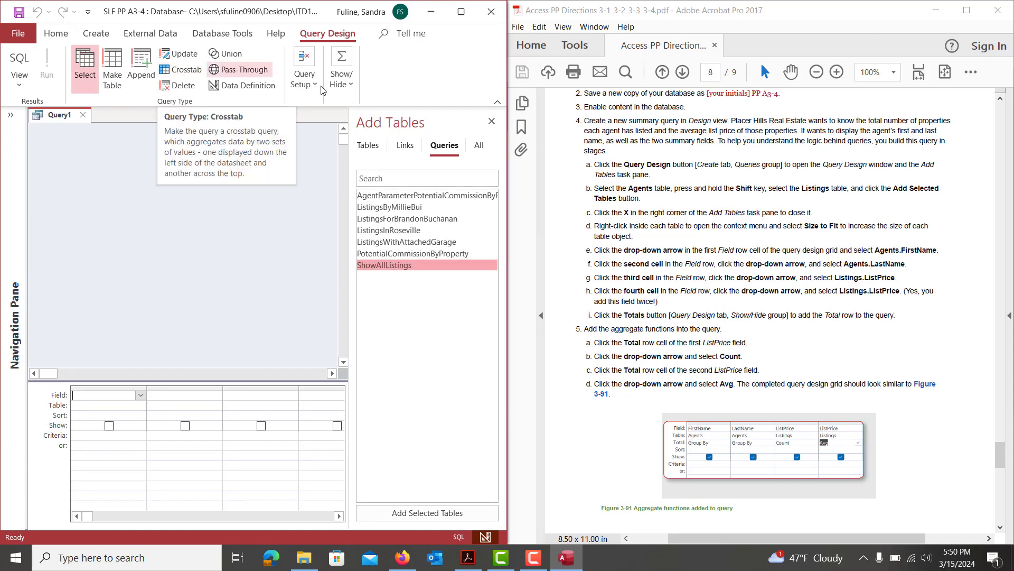
click(369, 146)
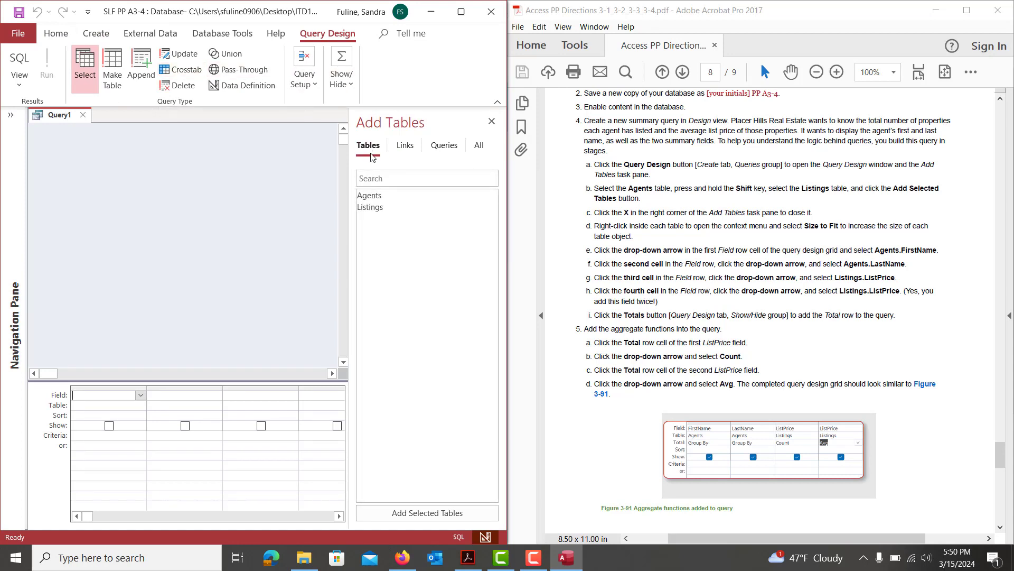
click(382, 197)
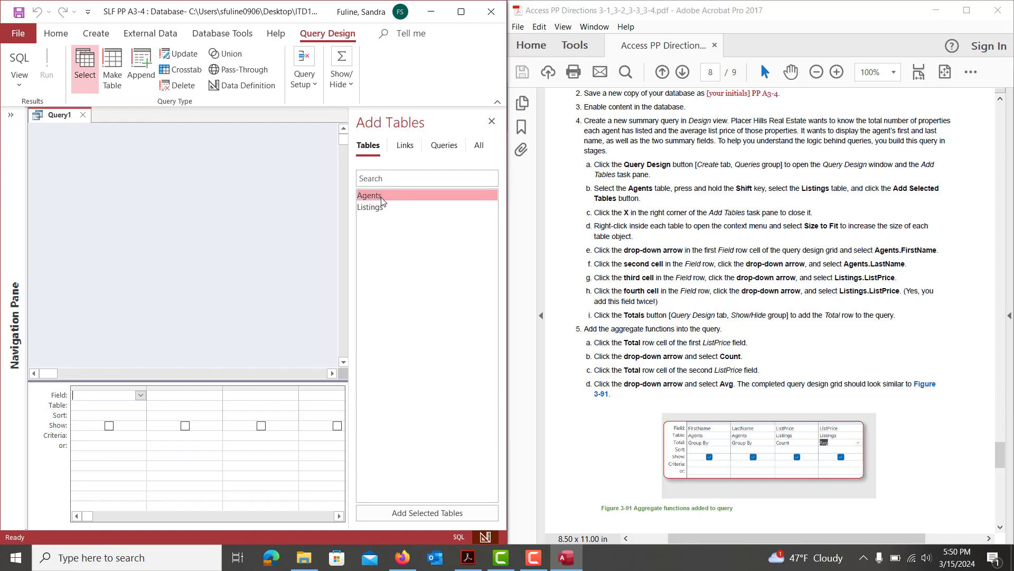
shift+click(379, 206)
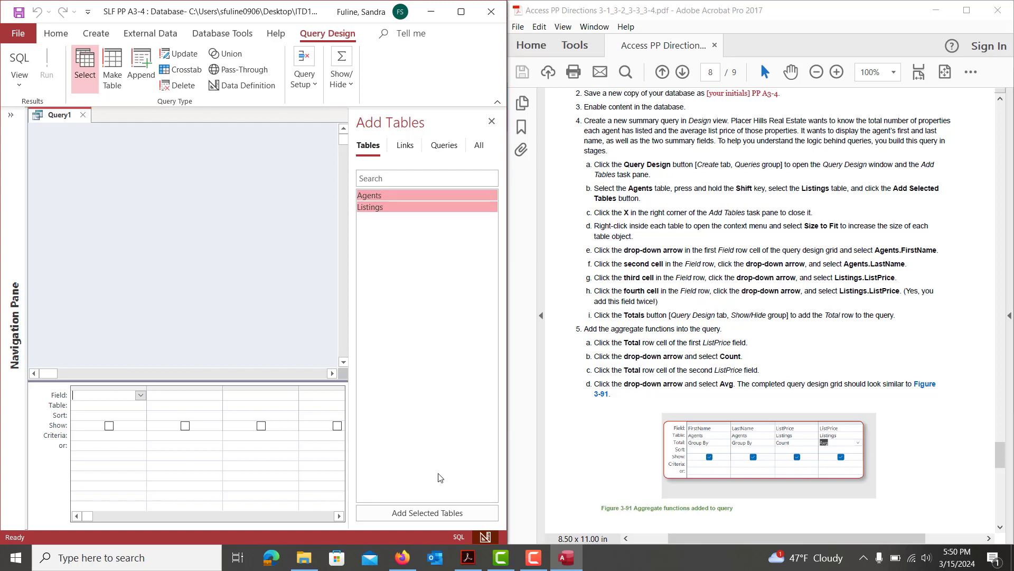
click(414, 514)
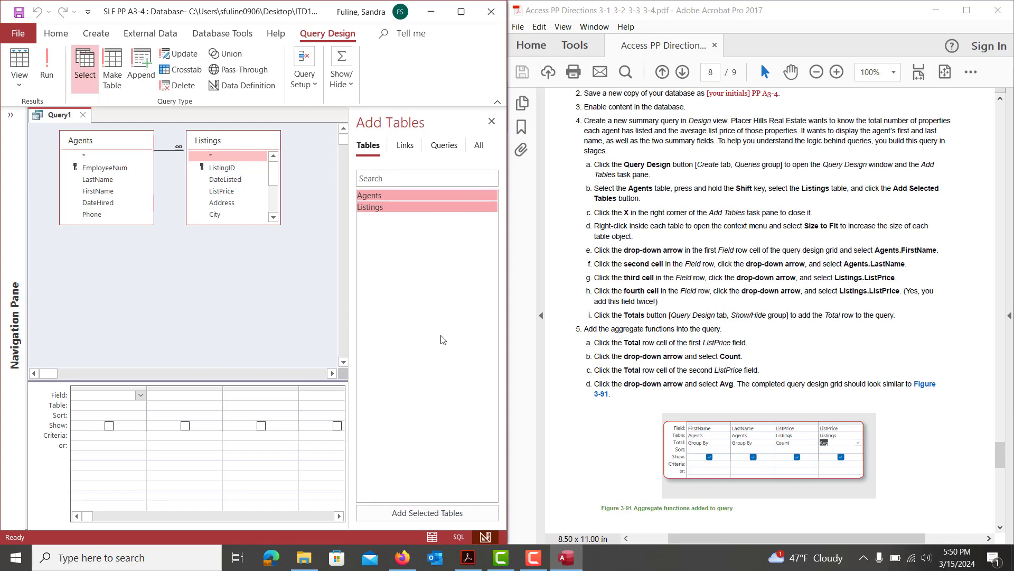
click(490, 121)
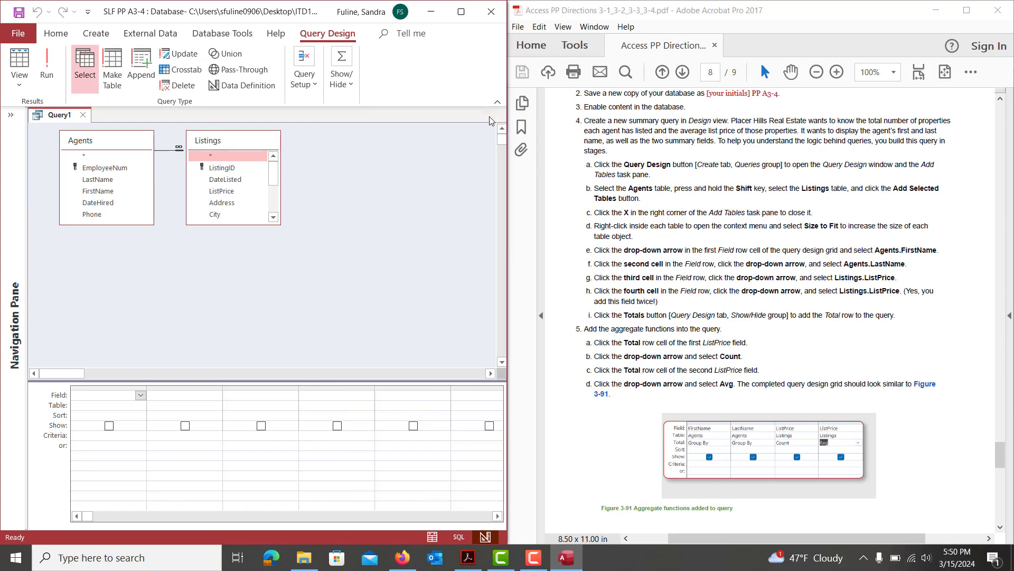
Add FirstName and LastName from Agents and ListPrice twice from Listings to the query design grid
double_click(98, 191)
double_click(91, 180)
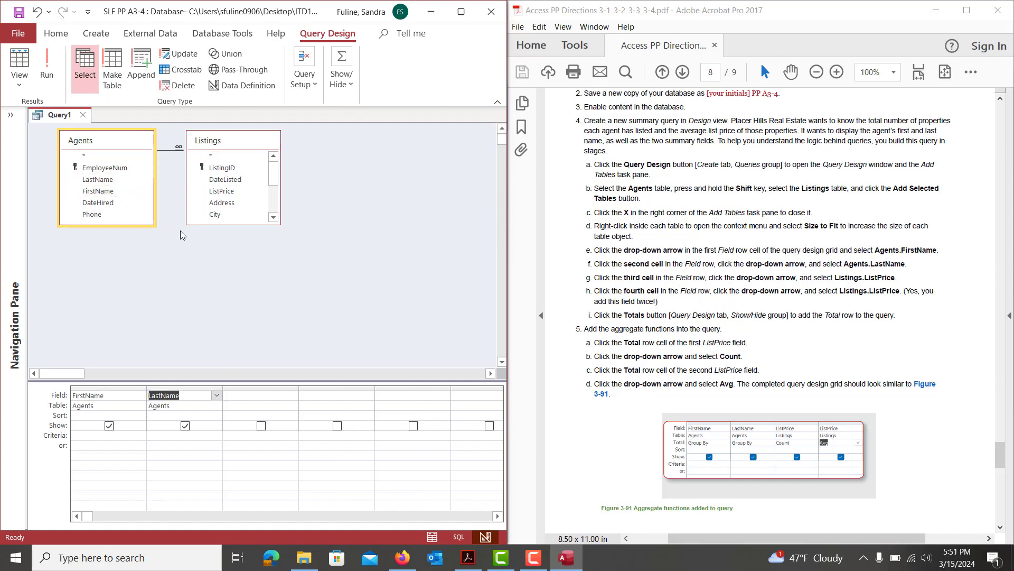
double_click(225, 192)
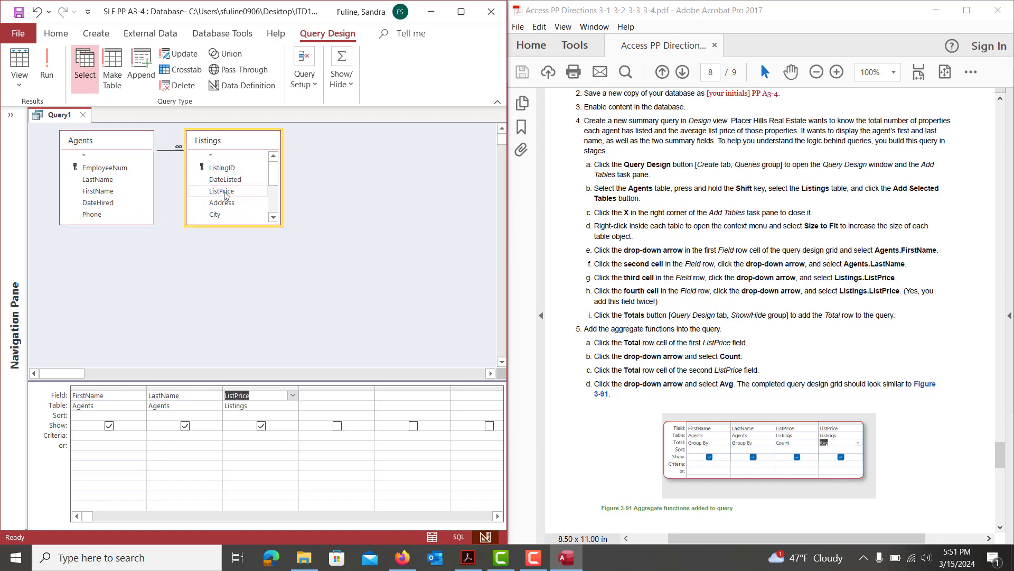
double_click(224, 193)
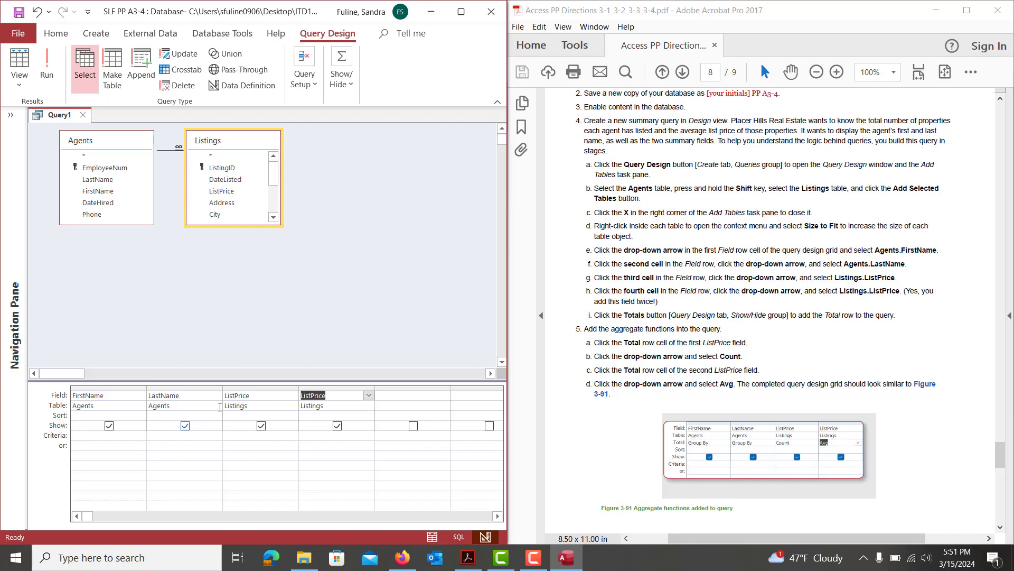
click(368, 395)
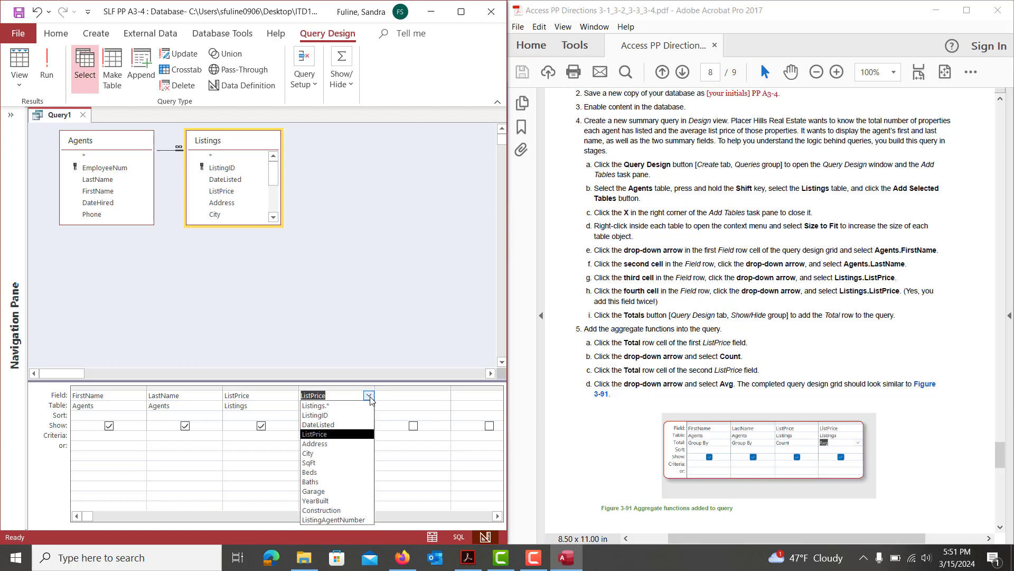
click(352, 438)
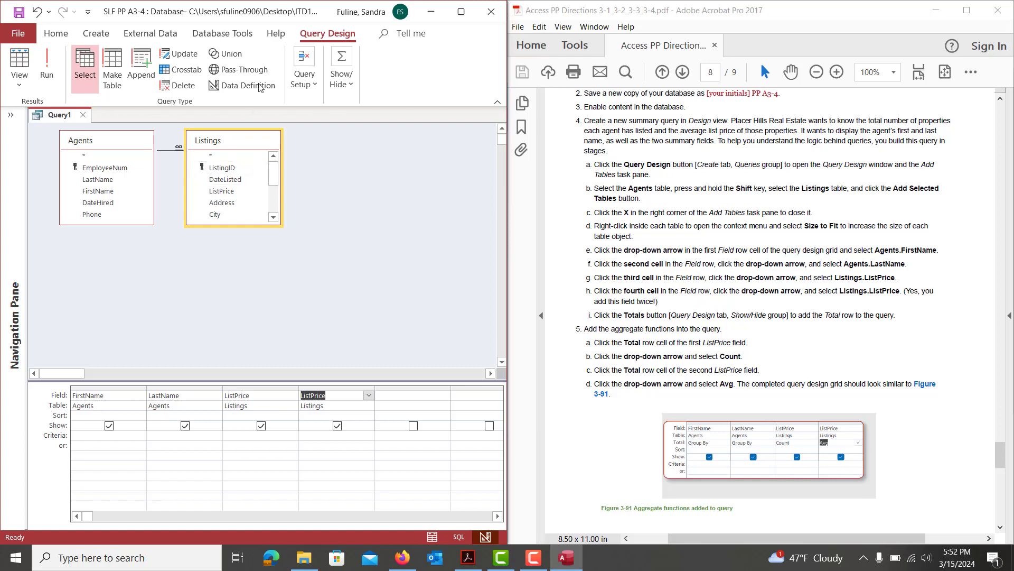
Maximize the Access window and add the Total row to the query design grid
click(62, 35)
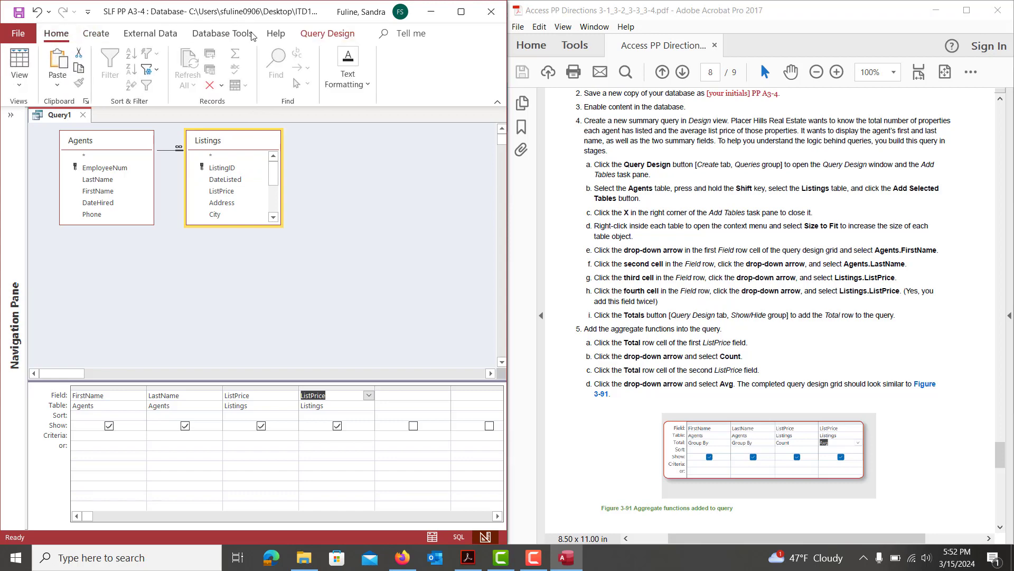
double_click(249, 13)
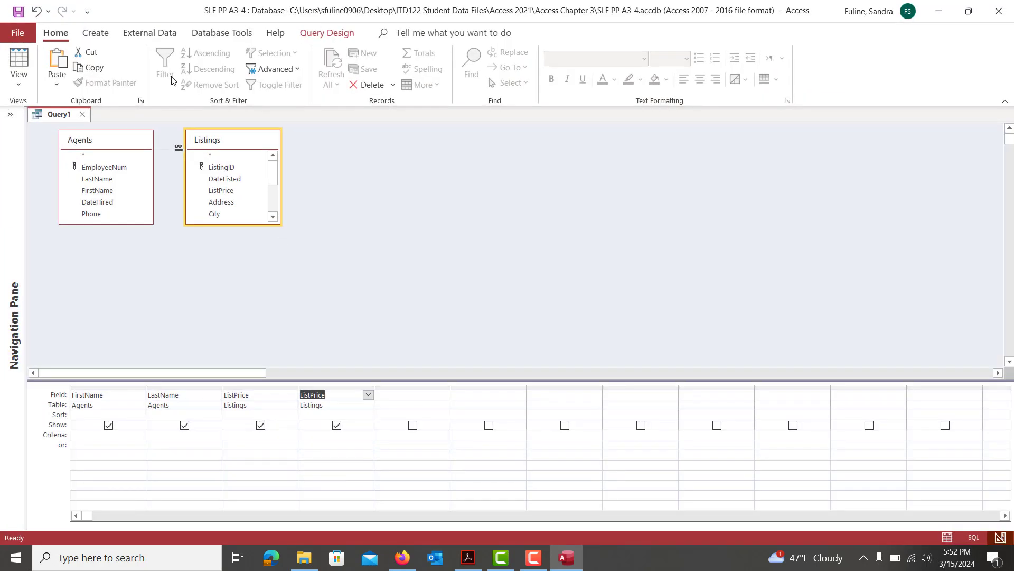
click(108, 33)
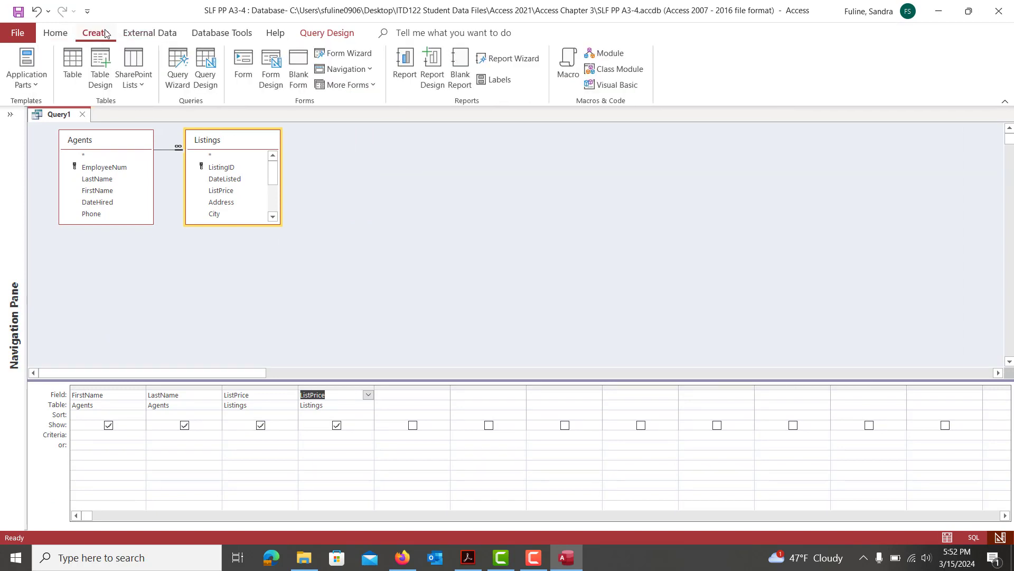
click(145, 33)
click(202, 32)
click(340, 34)
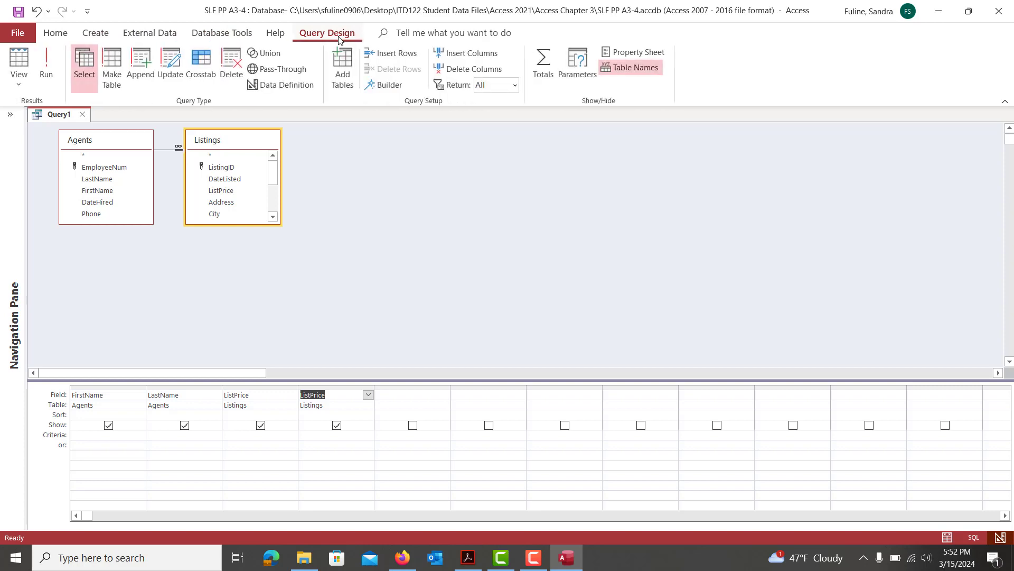
click(542, 71)
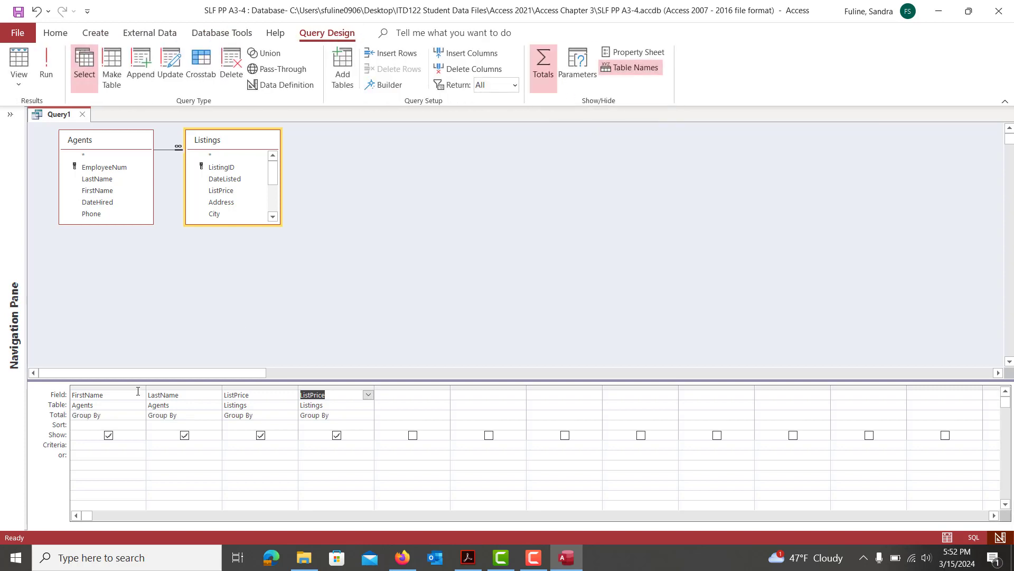
Set the Total function to Count for the first ListPrice field and Avg for the second ListPrice field
click(262, 417)
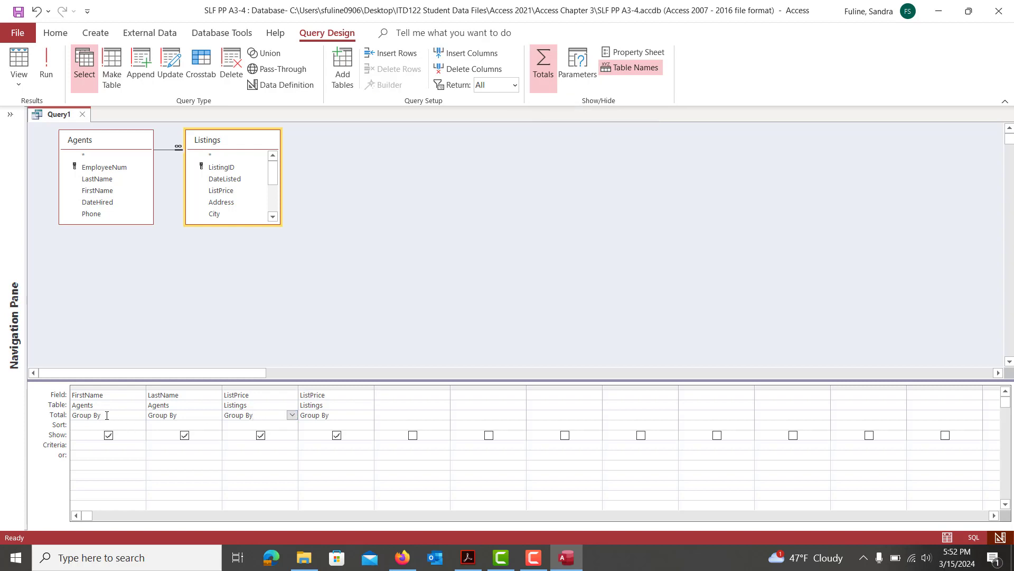
click(291, 414)
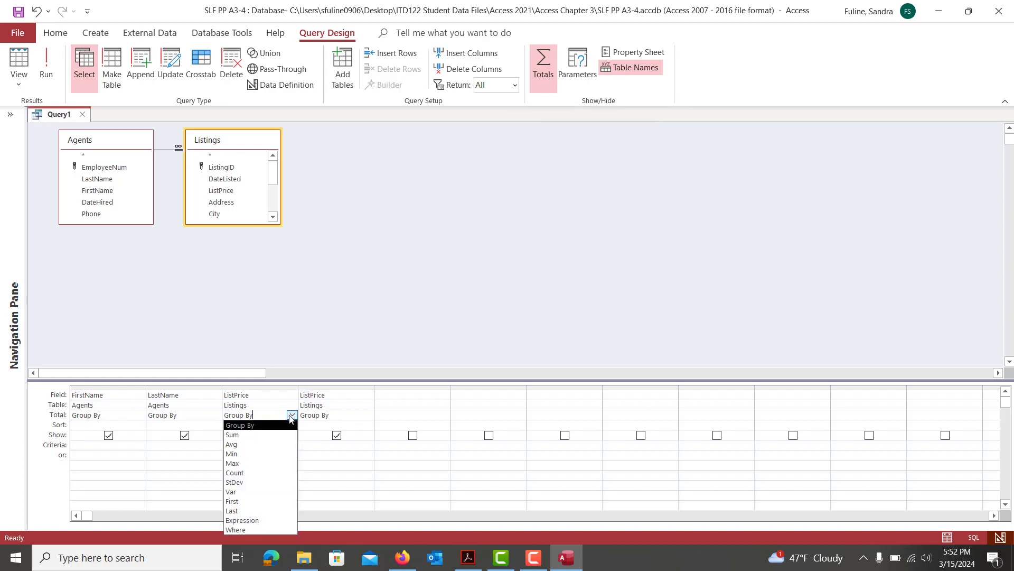
click(285, 472)
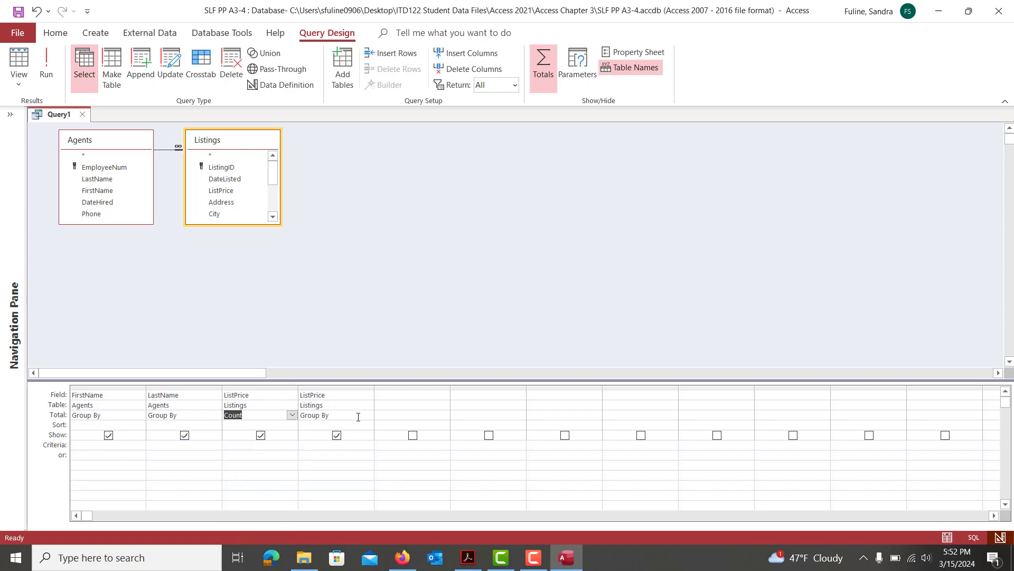
click(357, 415)
click(368, 415)
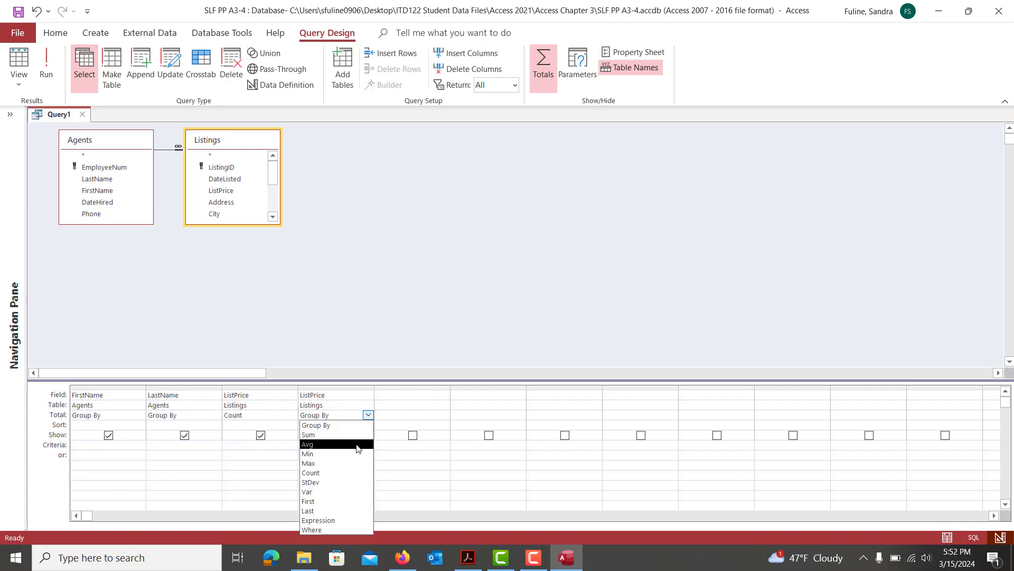
click(338, 443)
Place the query window beside the PDF directions and save the query as ListingCountAndAvgListPriceByAgent, using the name from the directions
drag(683, 10, 1, 80)
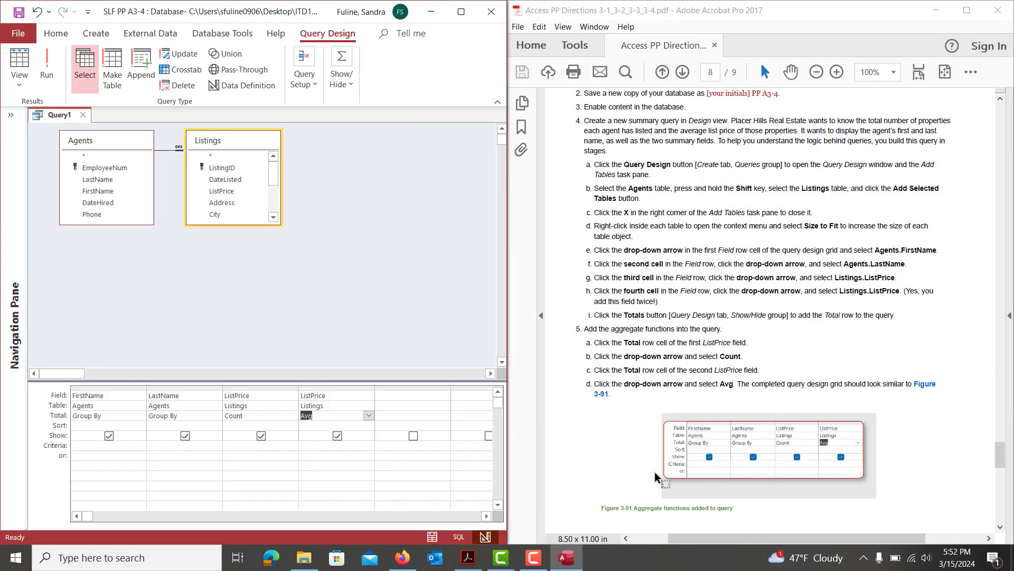
scroll(655, 472, down, 3)
scroll(655, 471, down, 2)
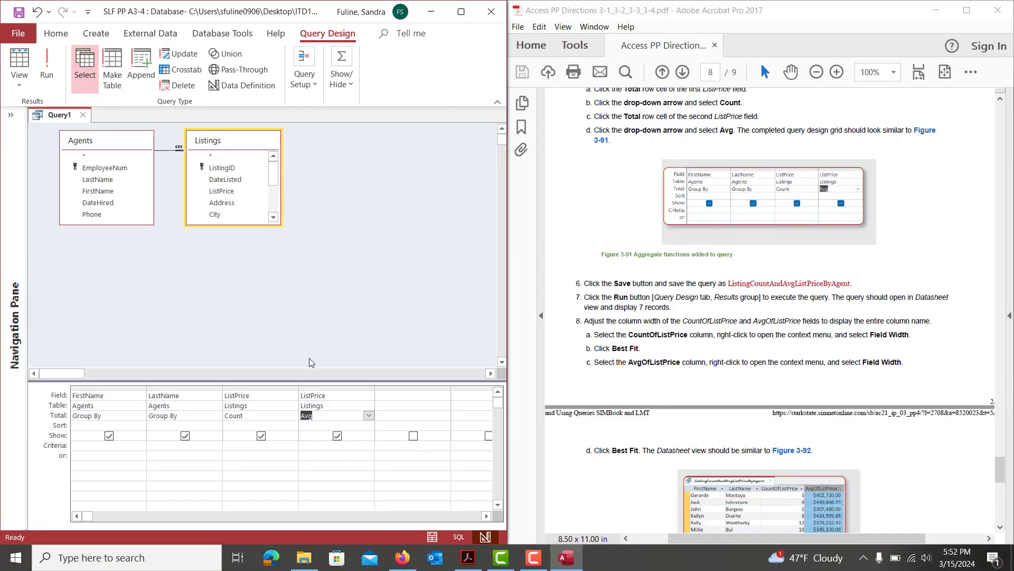
key(ctrl+s)
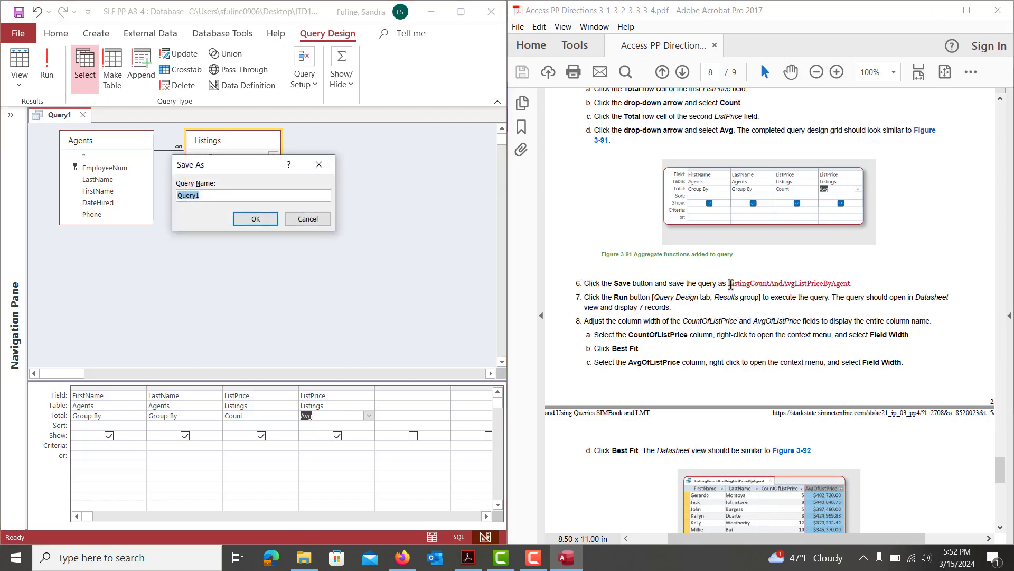
mouse_move(731, 283)
mouse_down()
mouse_move(809, 277)
mouse_move(729, 284)
mouse_up()
key(ctrl+c)
click(852, 284)
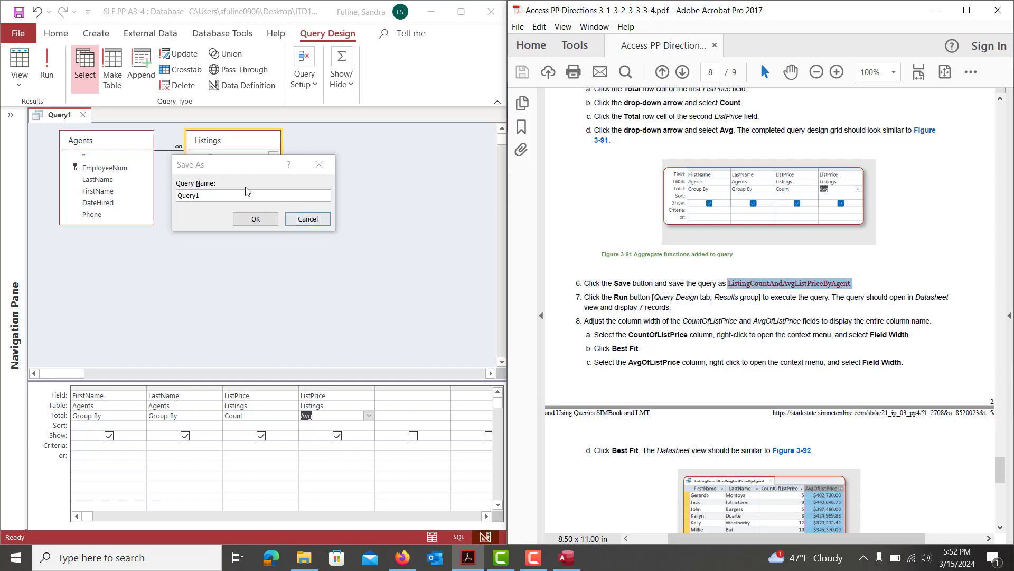
click(167, 196)
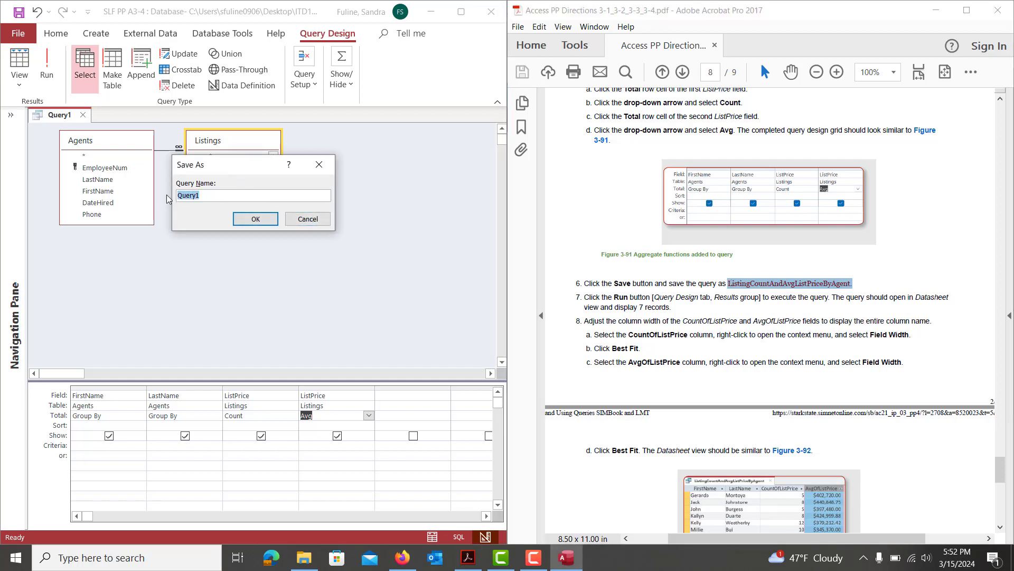
key(ctrl+v)
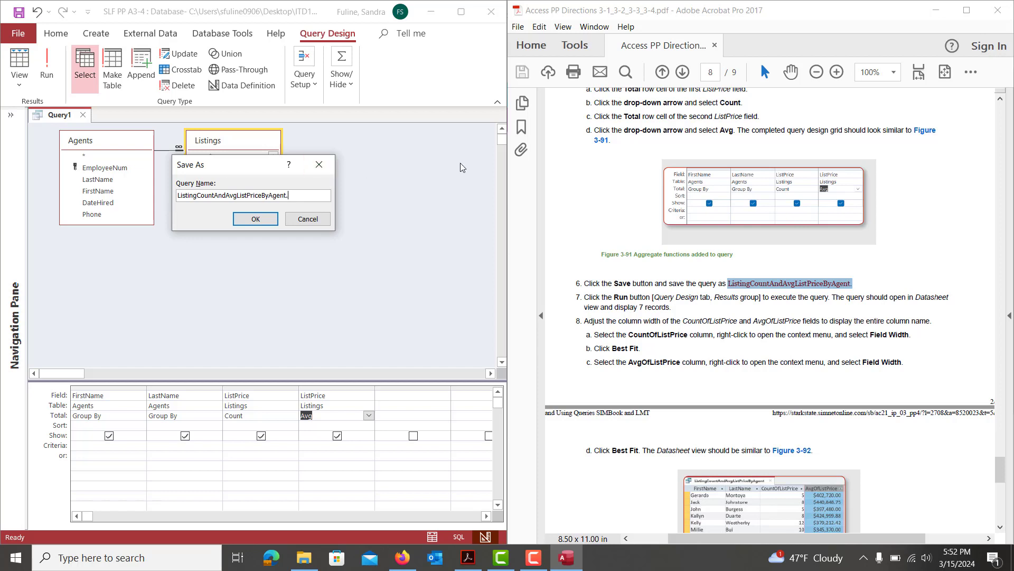
click(256, 220)
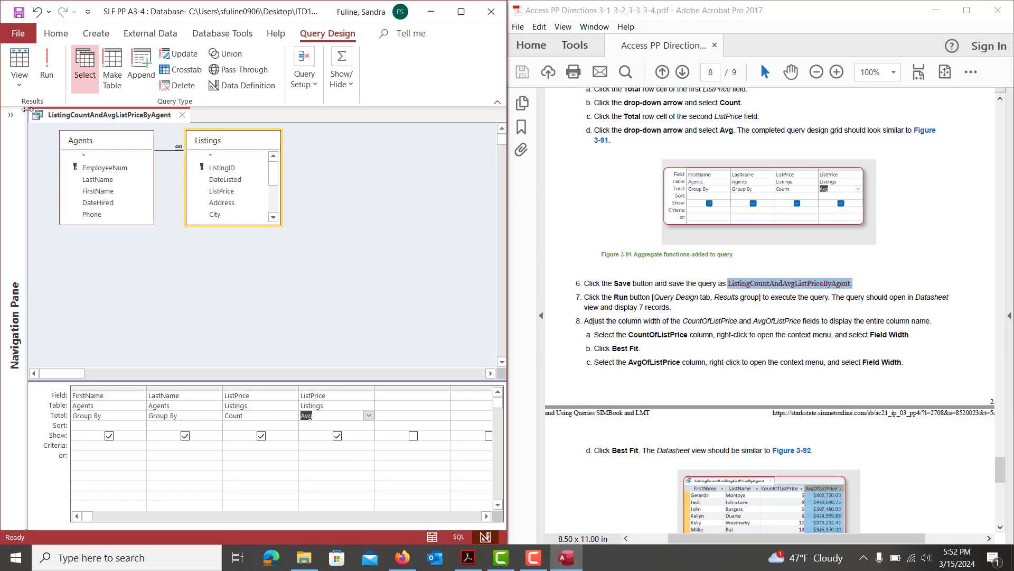
Run the query and best-fit the widths of all four columns in the datasheet
click(45, 80)
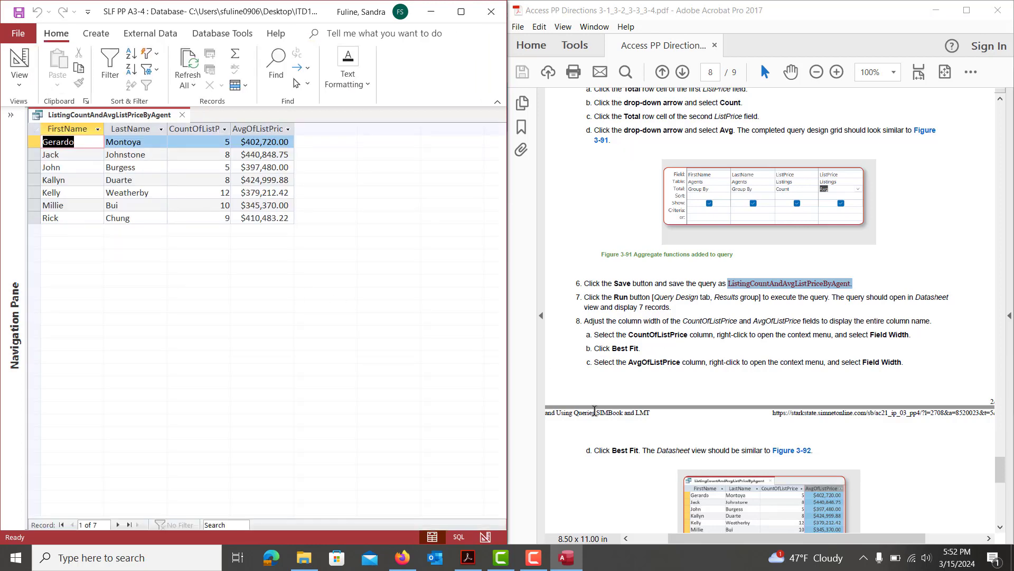
scroll(647, 413, down, 1)
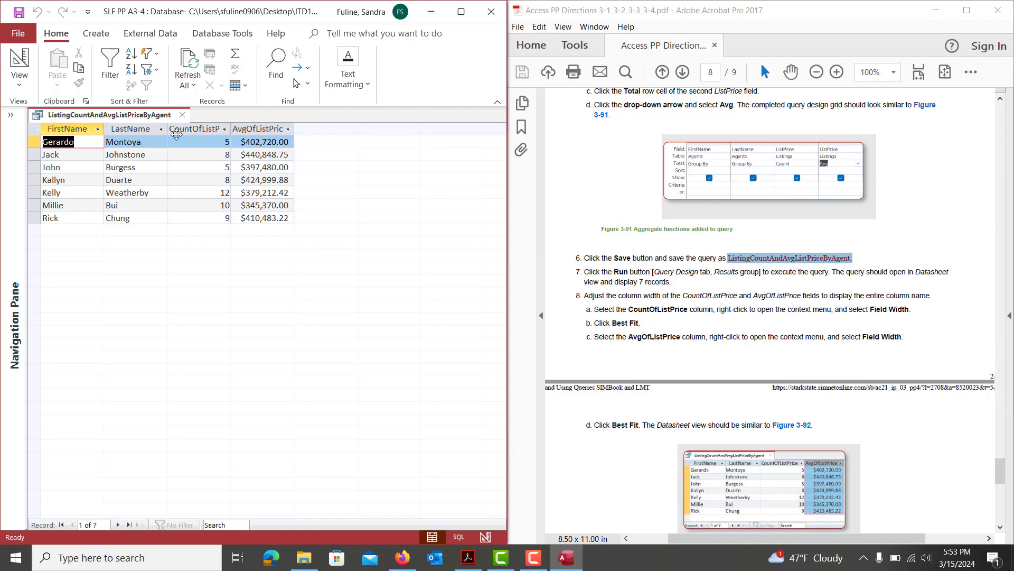
click(82, 129)
drag(82, 129, 257, 132)
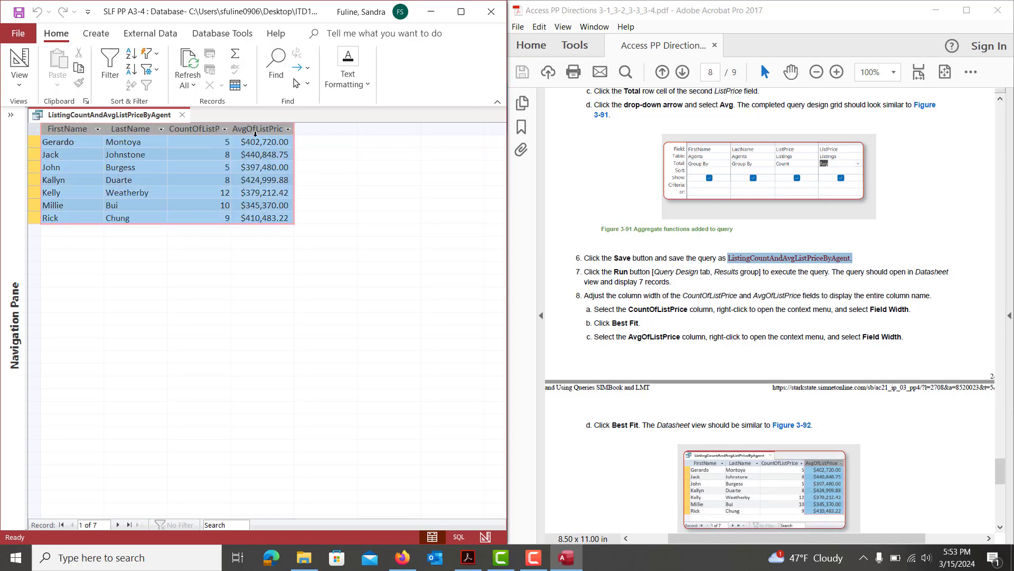
double_click(294, 129)
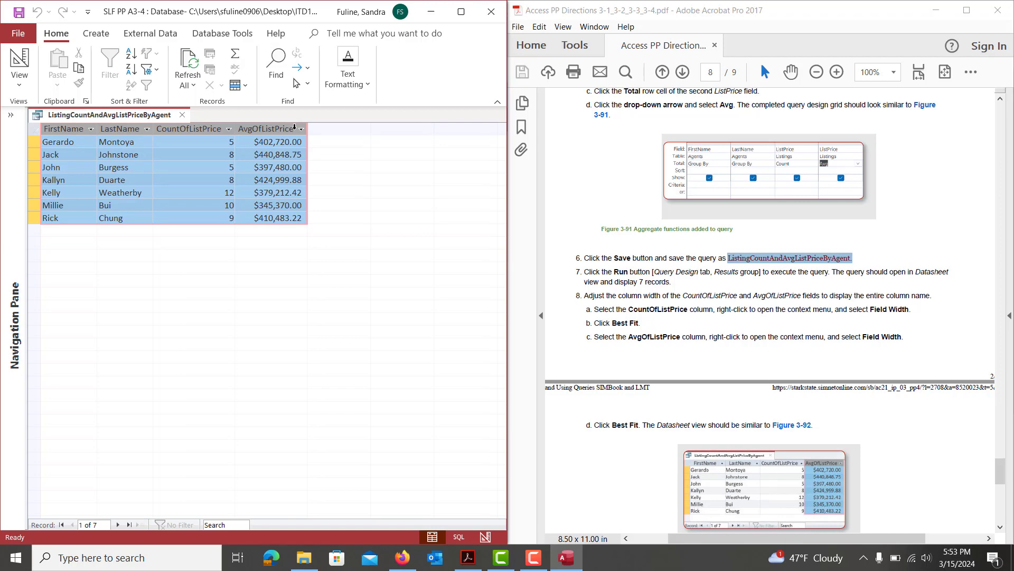
Advance the directions to the crosstab query instructions and close the ListingCountAndAvgListPriceByAgent query, saving its layout changes
scroll(787, 439, down, 6)
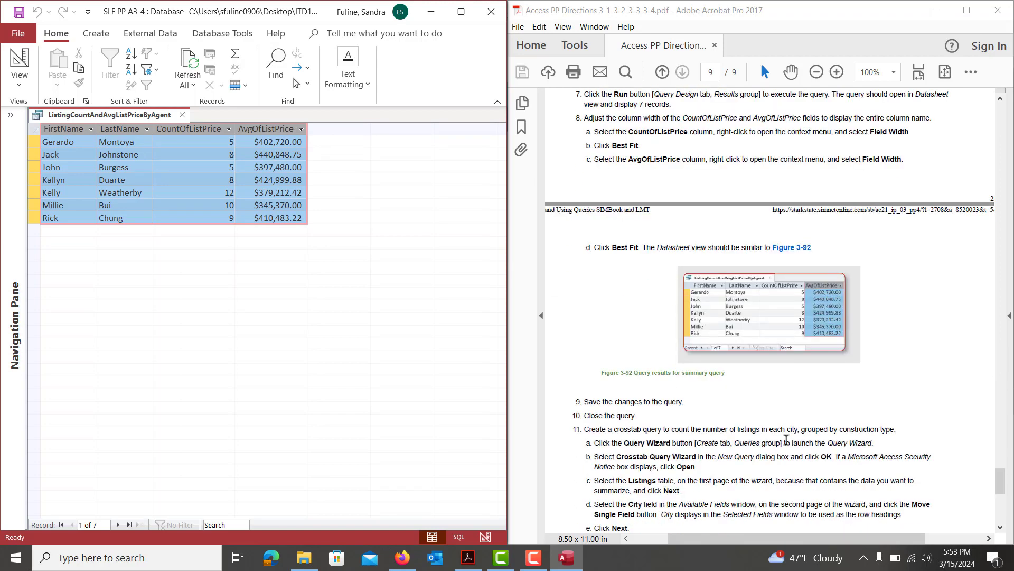
scroll(787, 439, down, 2)
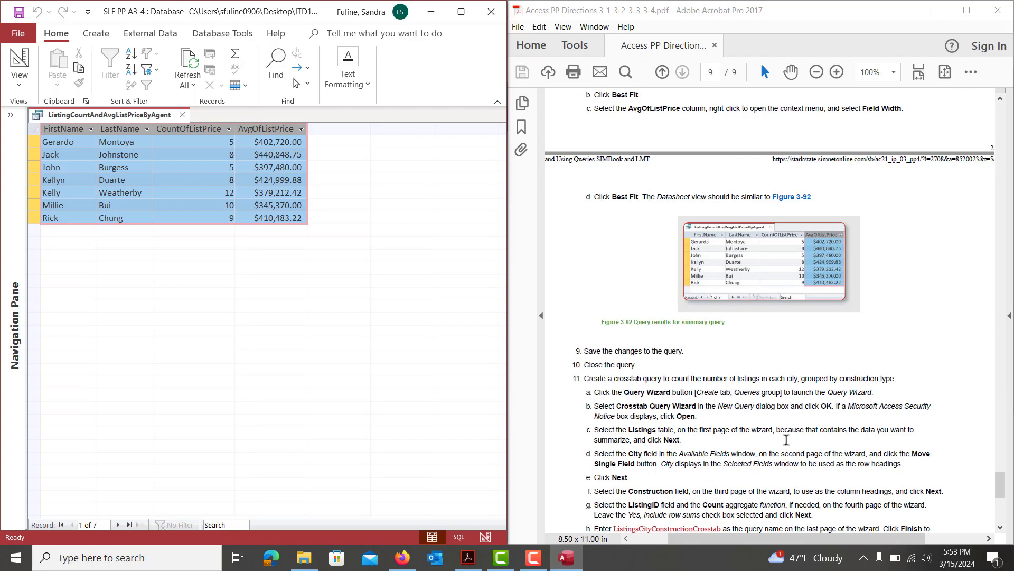
click(182, 115)
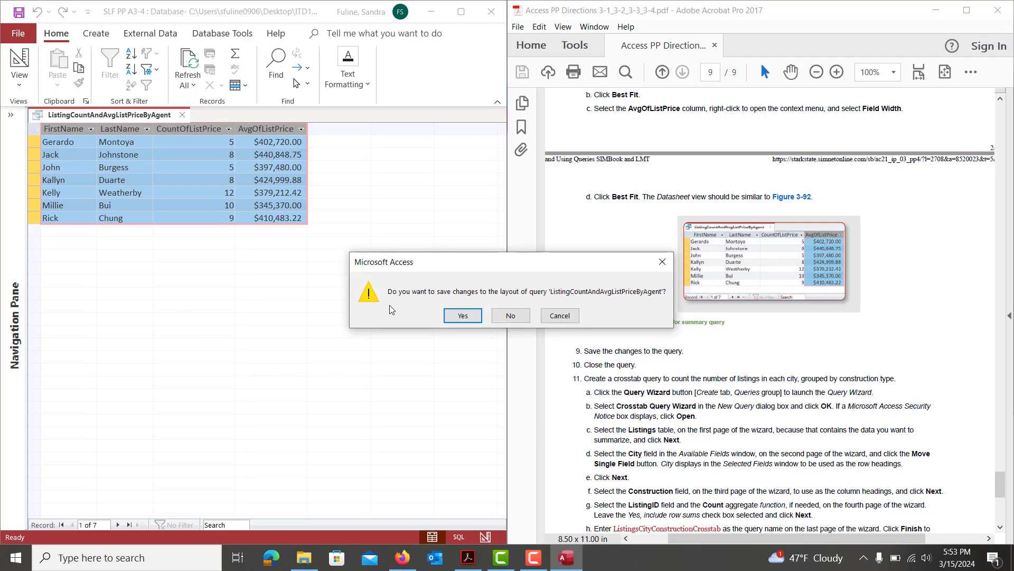
click(463, 316)
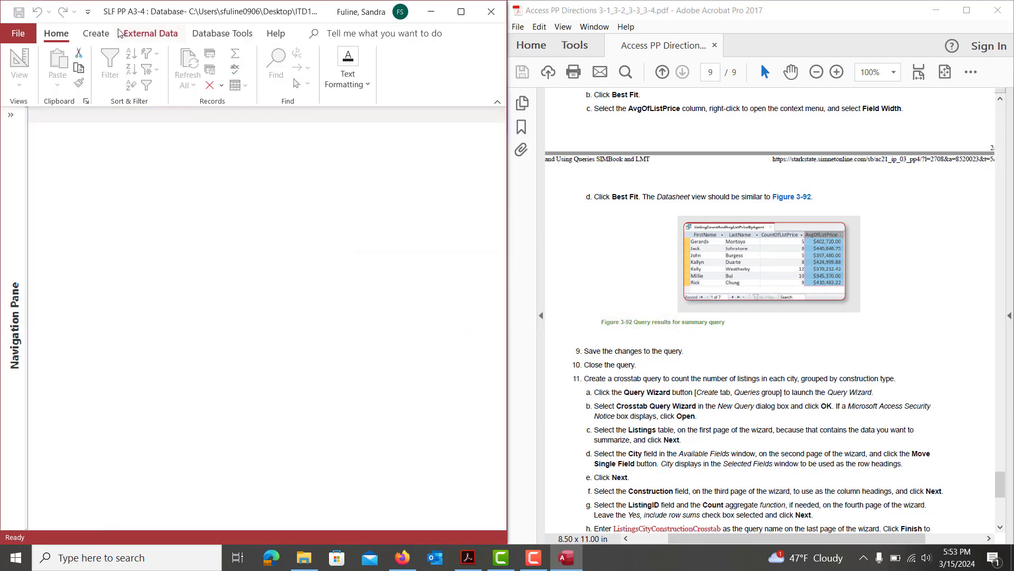
Start a new query with the Query Wizard and choose Crosstab Query Wizard as its type
click(95, 33)
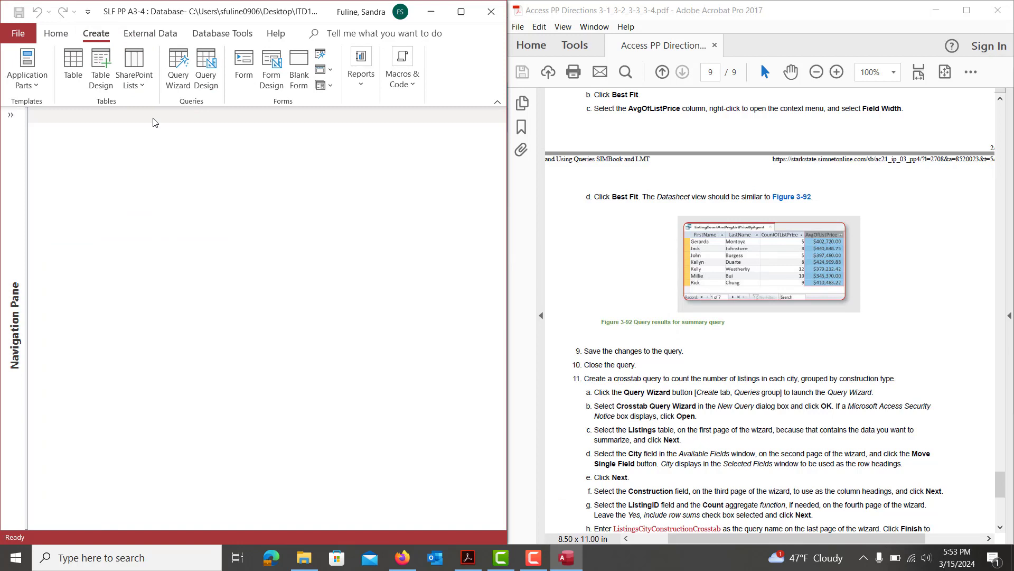
click(176, 78)
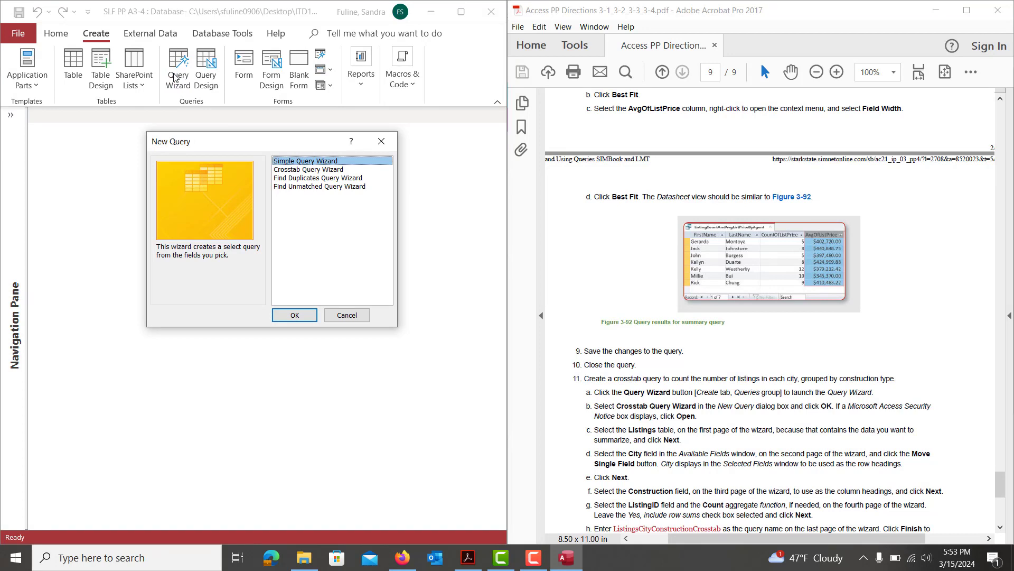
click(314, 169)
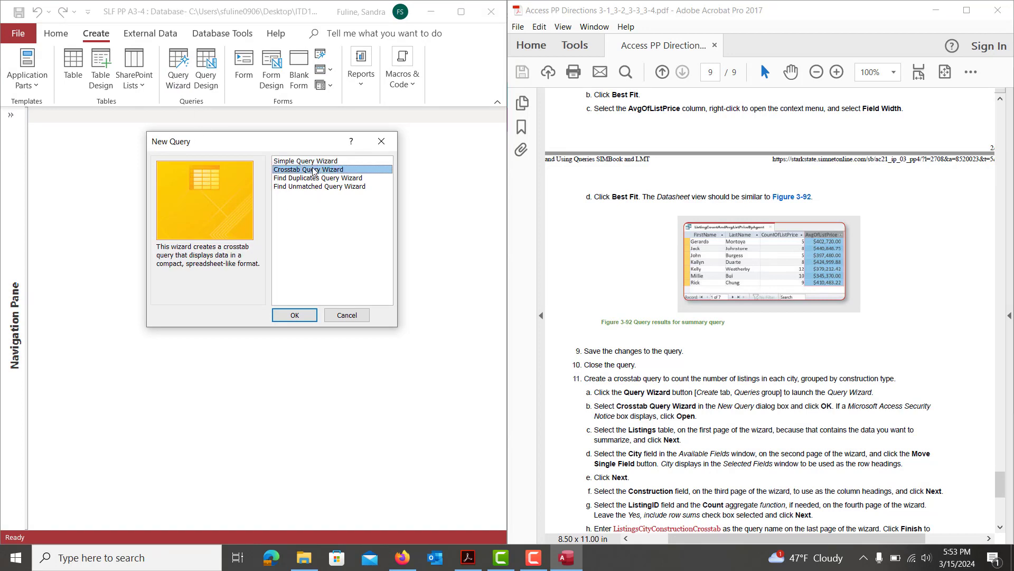